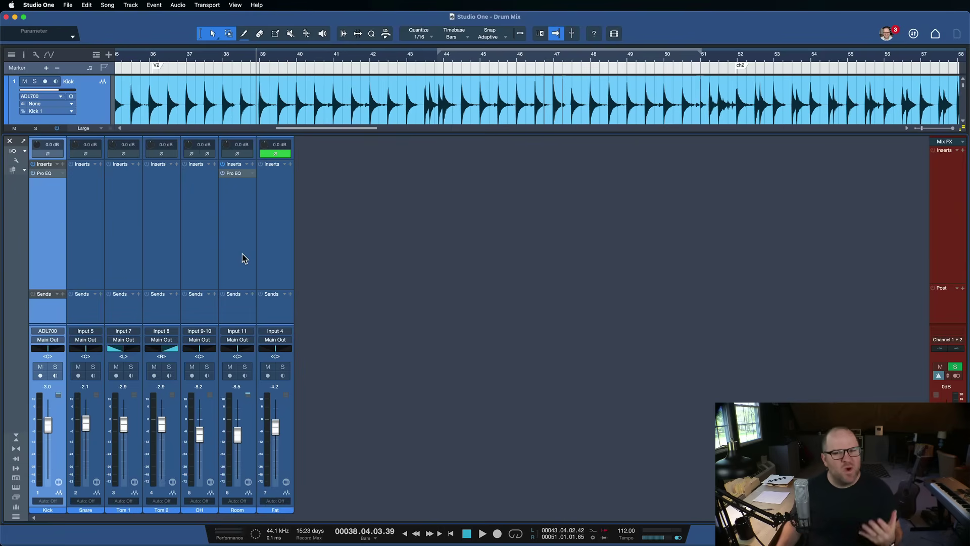
Step: Select the drum channels from Kick through Fat in the mixer
click(234, 245)
click(184, 237)
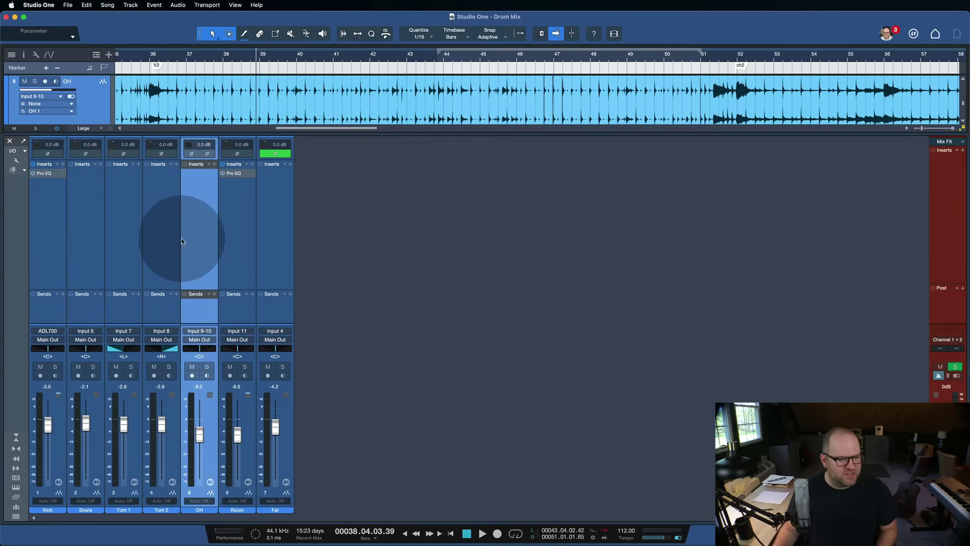
click(49, 246)
shift+click(249, 241)
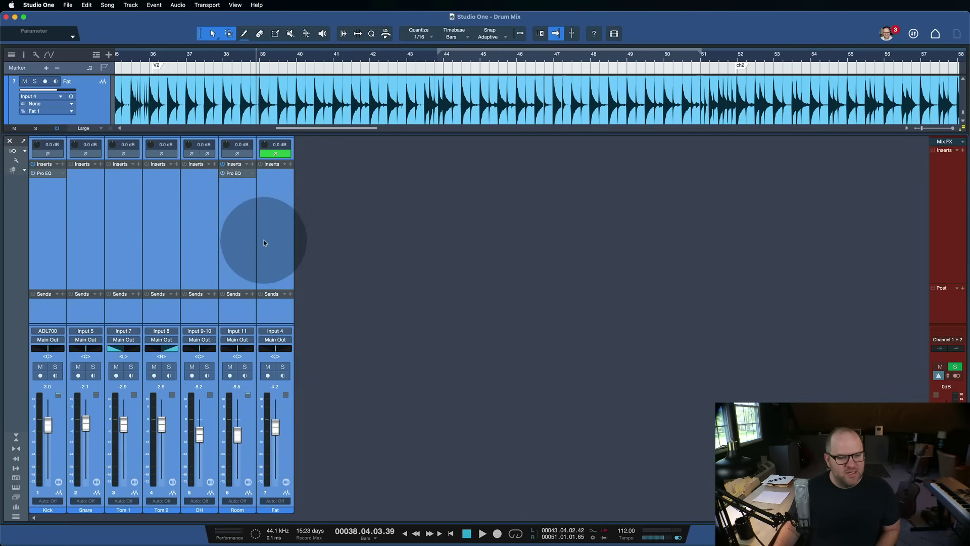
shift+click(262, 242)
Step: Hide the mixer and briefly play the drums from near bar 39
key(F3)
click(274, 253)
click(223, 281)
click(262, 228)
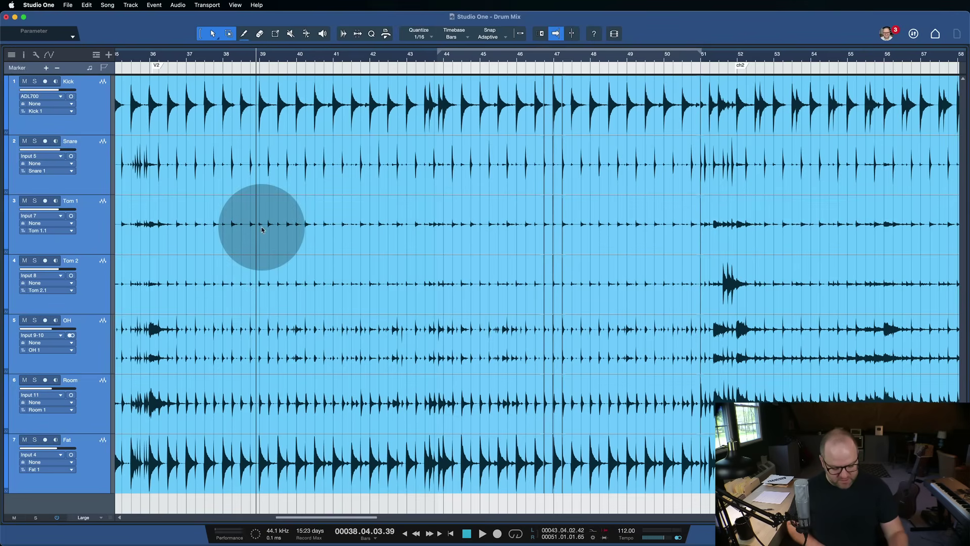
key(space)
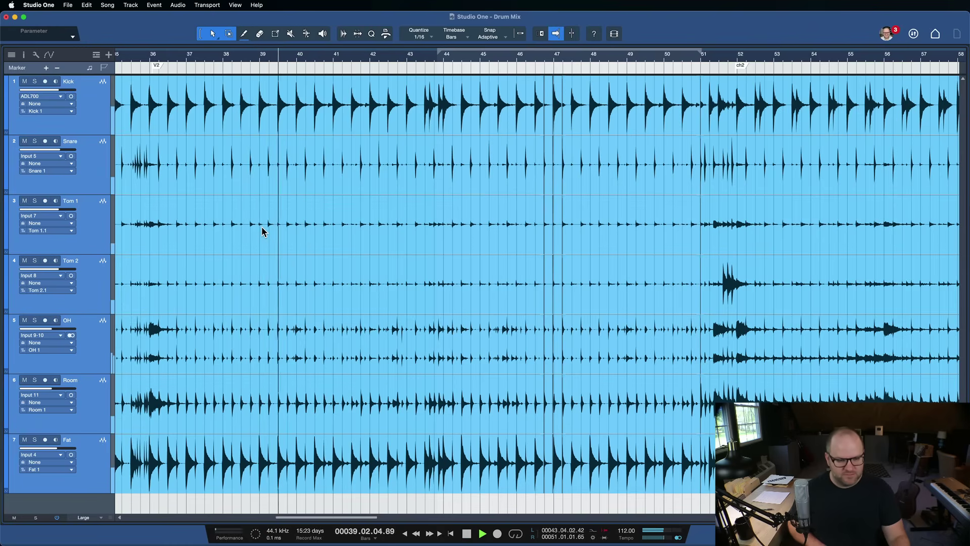
key(space)
Step: Reopen the mixer and select the Kick, Snare, Tom 1 through Fat channels
key(F3)
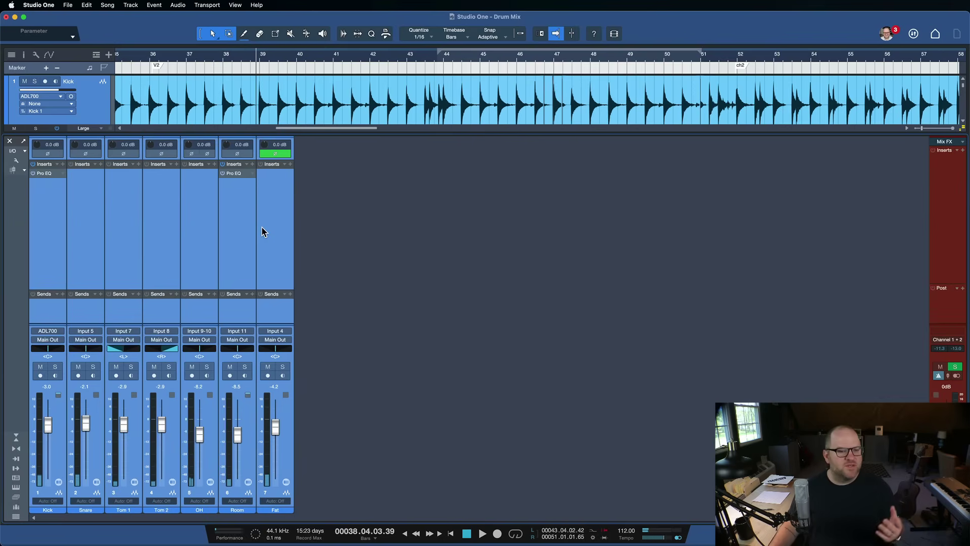
click(262, 228)
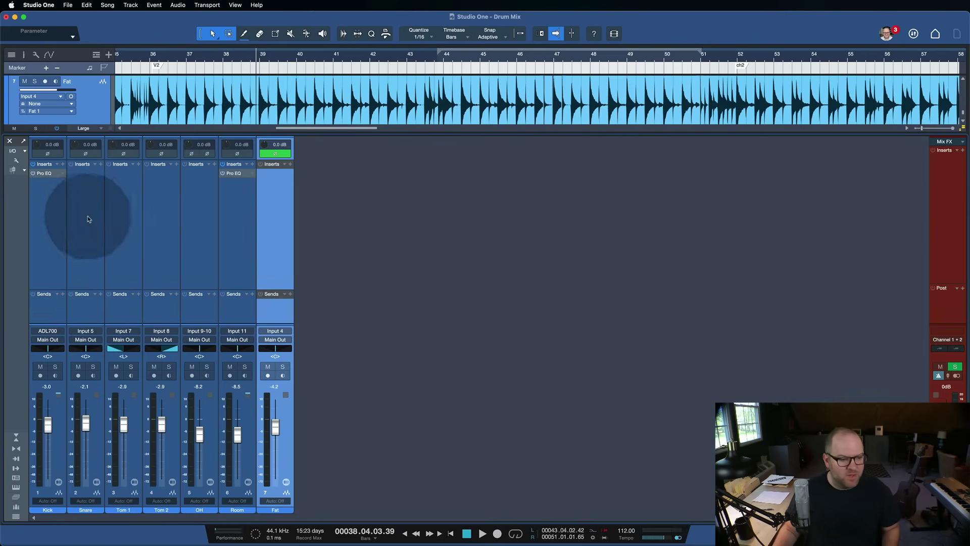
click(53, 219)
click(103, 252)
click(129, 253)
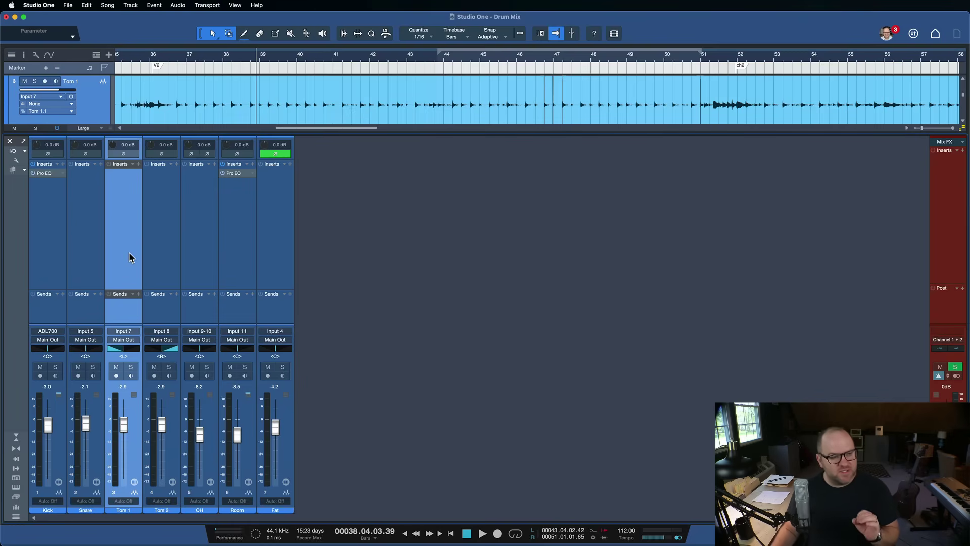
mouse_move(66, 207)
mouse_down()
mouse_move(52, 205)
mouse_move(254, 219)
mouse_up()
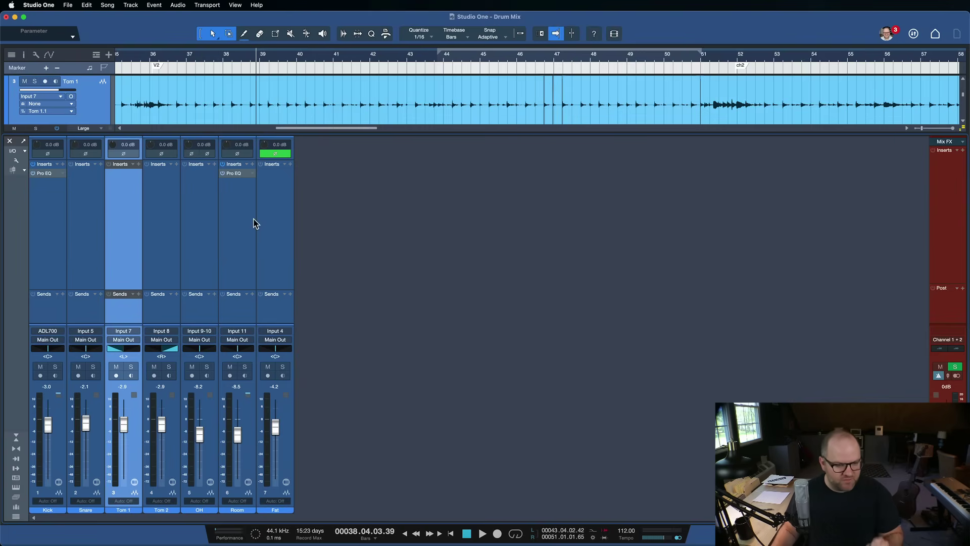
click(262, 221)
Step: Close the mixer and zoom to fit the whole song in the arrange view
key(F3)
drag(268, 258, 409, 198)
key(z)
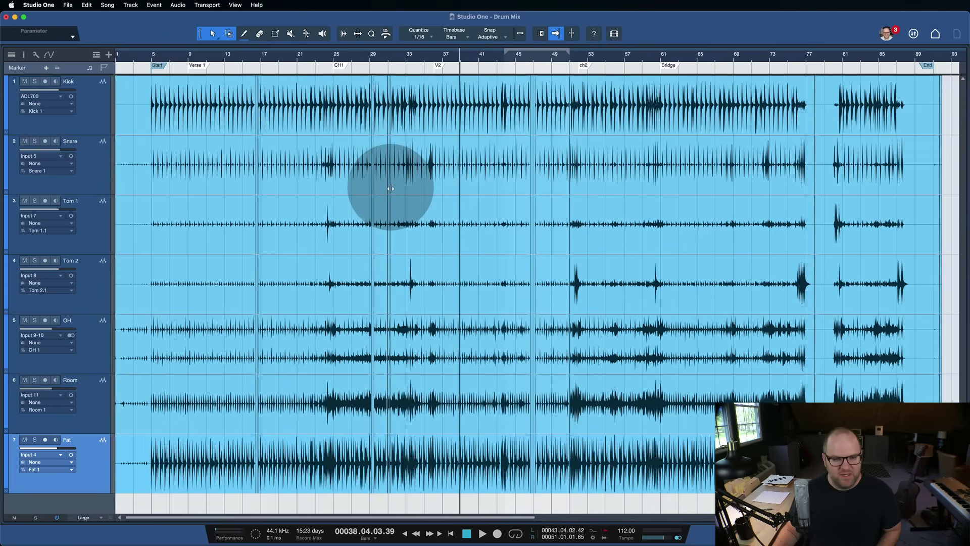
Step: Move the track selection through Kick, Snare, Tom 1, OH, Room and Fat, ending on Kick
click(98, 134)
click(99, 162)
key(Down)
key(Down)
key(Down)
key(Down)
key(Down)
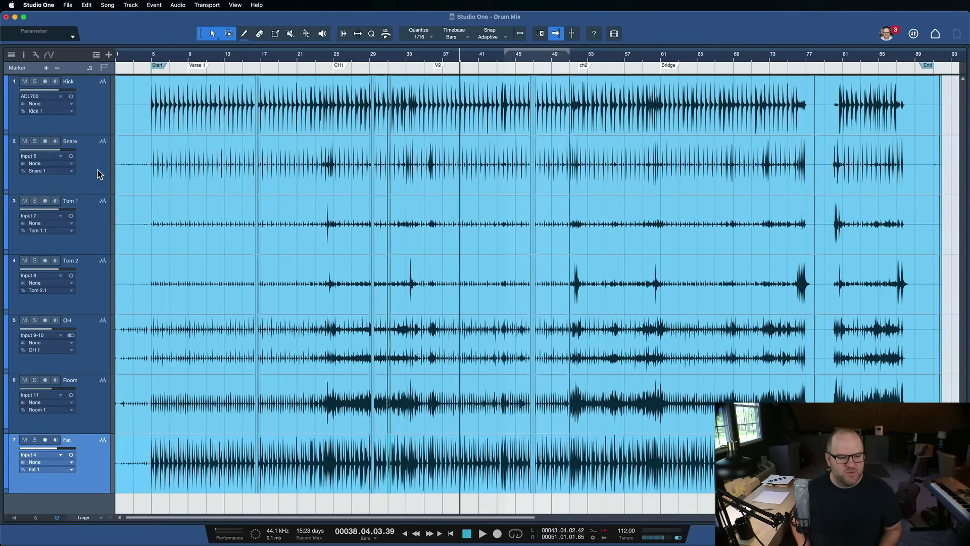
key(Up)
key(Up)
key(Up)
key(Up)
key(Up)
key(Up)
key(Down)
key(Down)
key(Down)
key(Down)
key(Down)
key(Down)
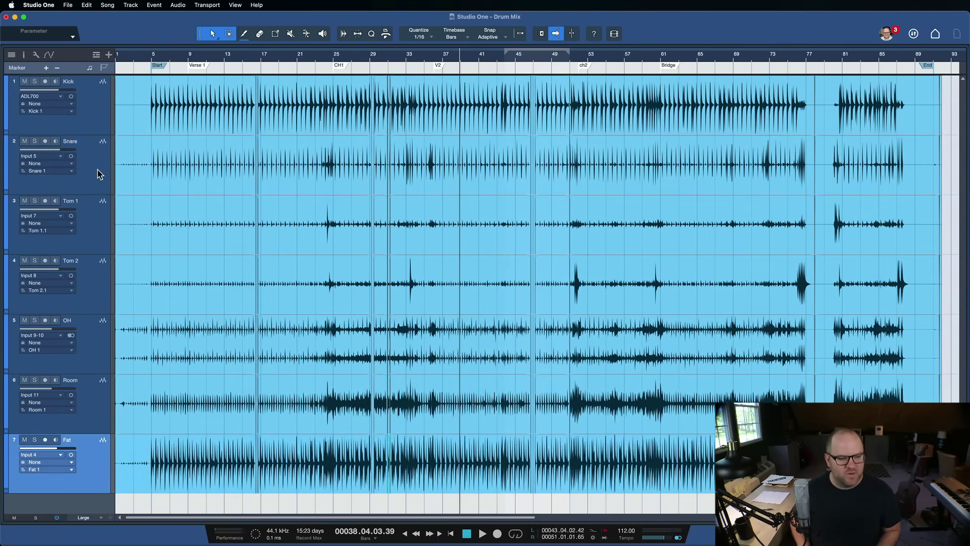
click(107, 431)
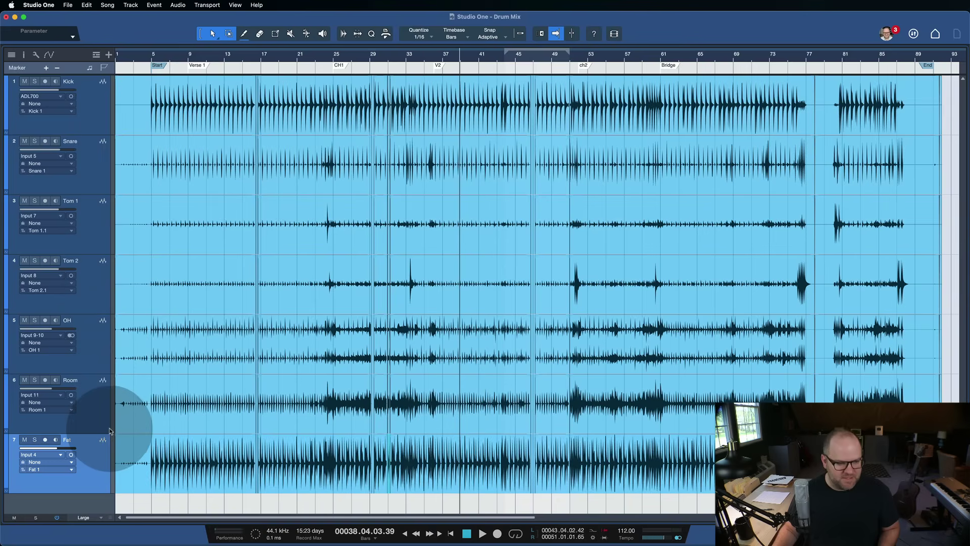
key(Up)
key(Up)
key(Up)
key(Up)
key(Up)
key(Down)
key(Down)
key(Down)
key(Down)
key(Down)
key(Down)
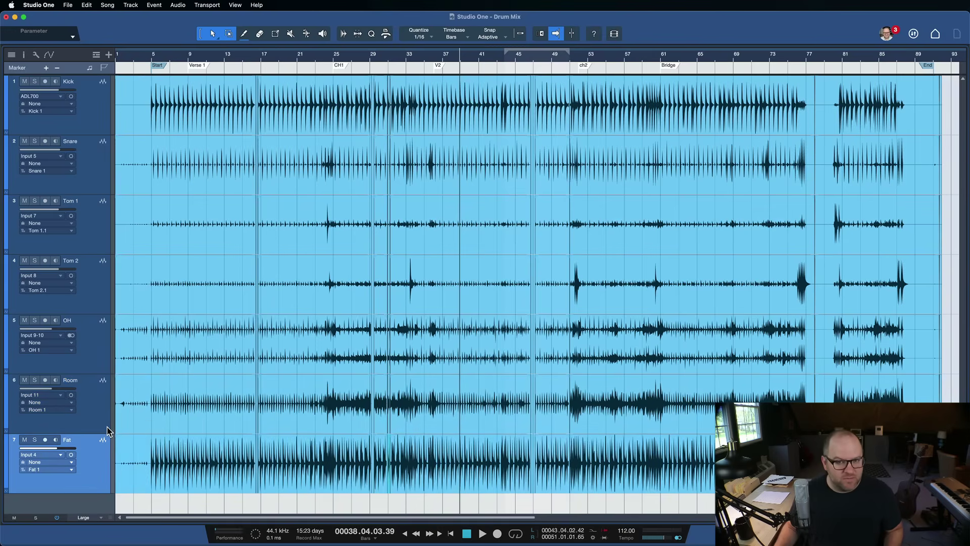
click(84, 368)
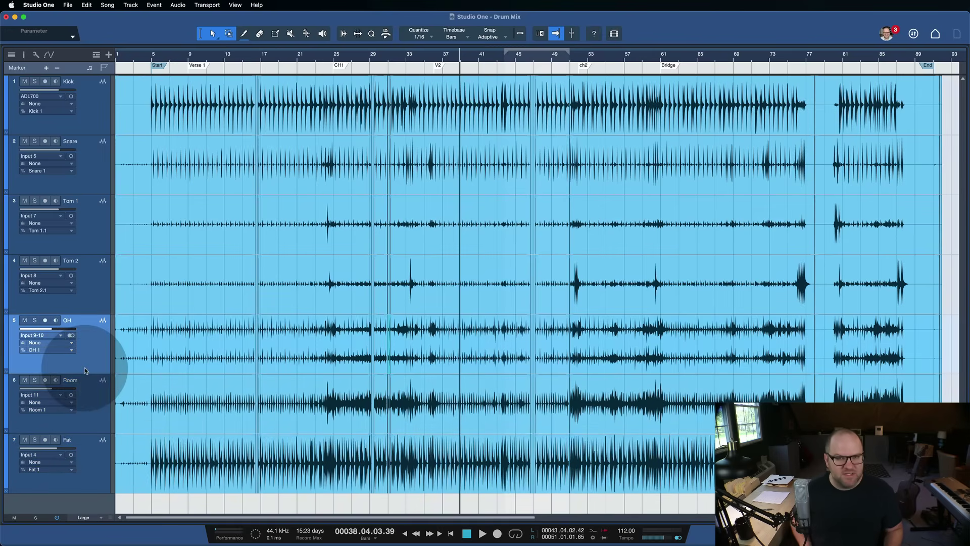
key(Up)
key(Up)
key(Up)
key(Down)
key(Down)
key(Down)
key(Down)
key(Up)
key(Up)
key(Up)
key(Up)
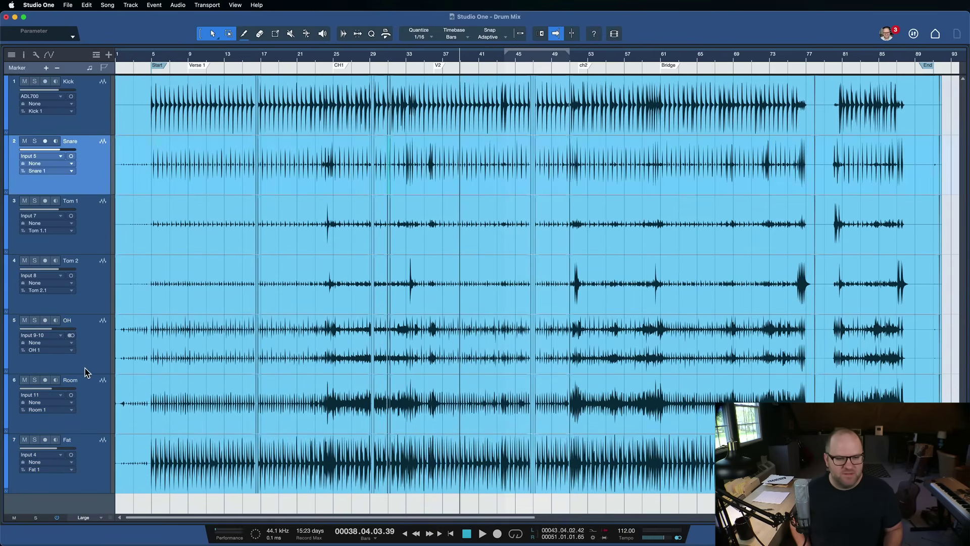
click(84, 119)
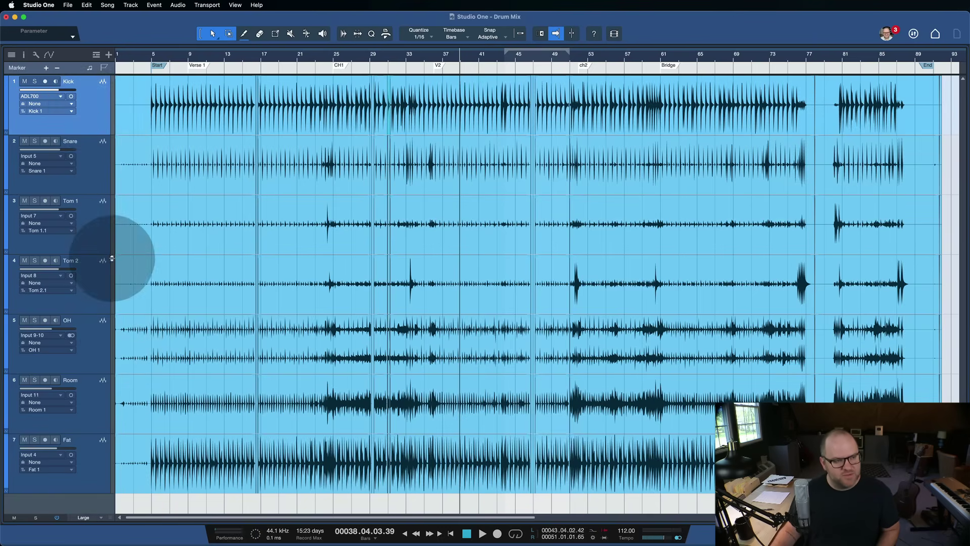
Step: Select Kick through Fat and pack the seven tracks into folder Track 8
shift+click(93, 468)
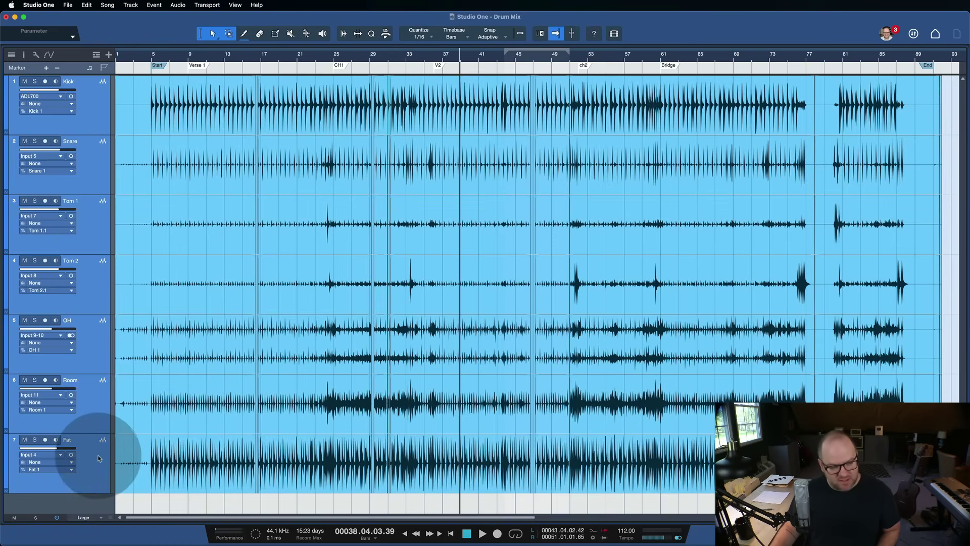
right_click(88, 113)
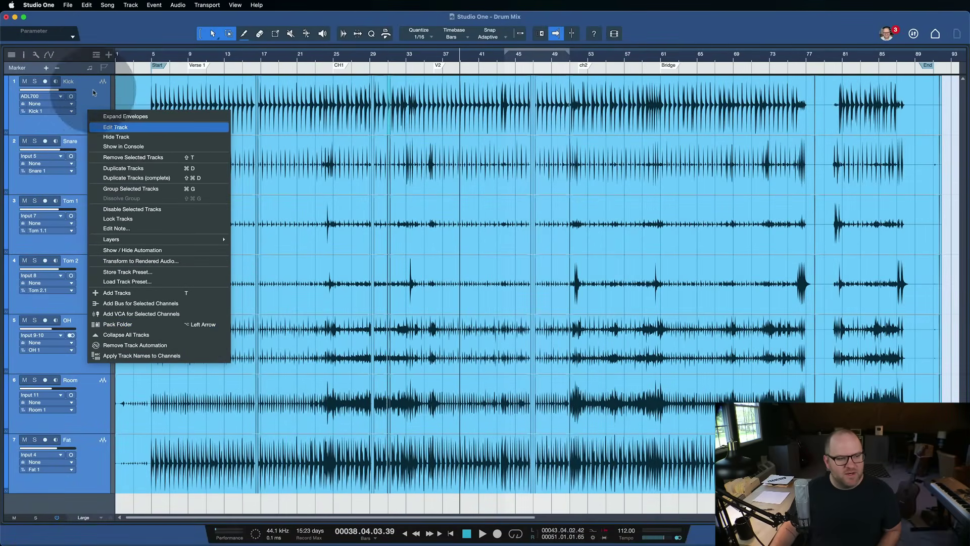
click(93, 99)
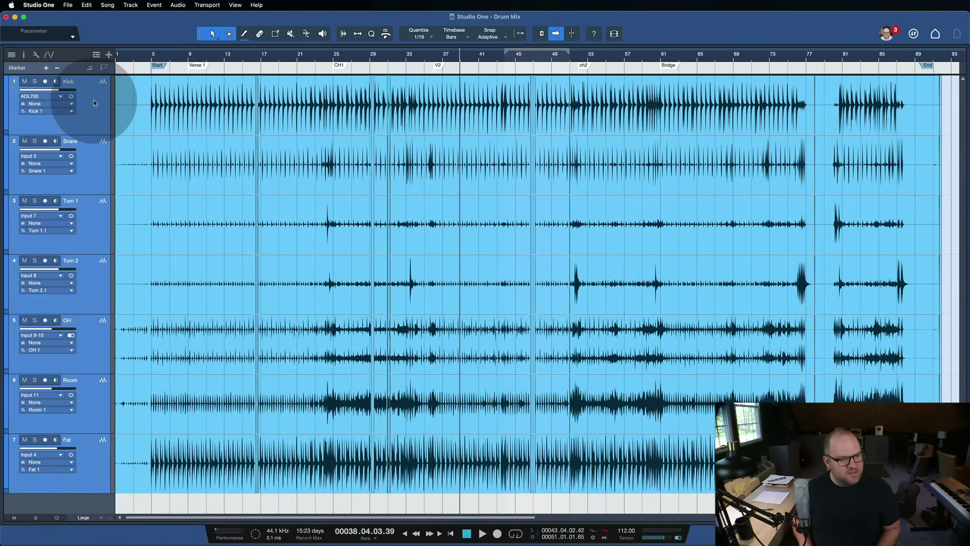
key(Left)
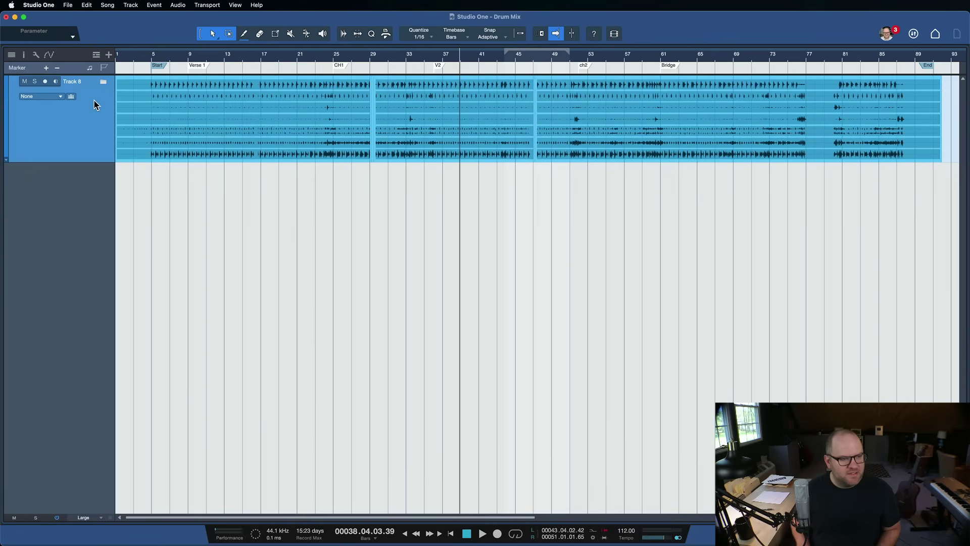
click(103, 81)
click(103, 81)
click(103, 82)
click(103, 82)
click(103, 82)
click(103, 82)
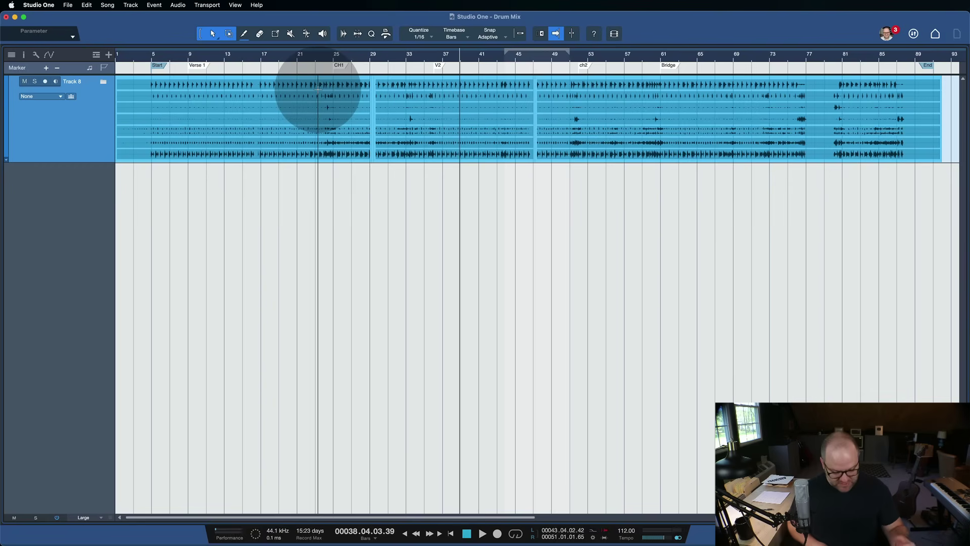
key(space)
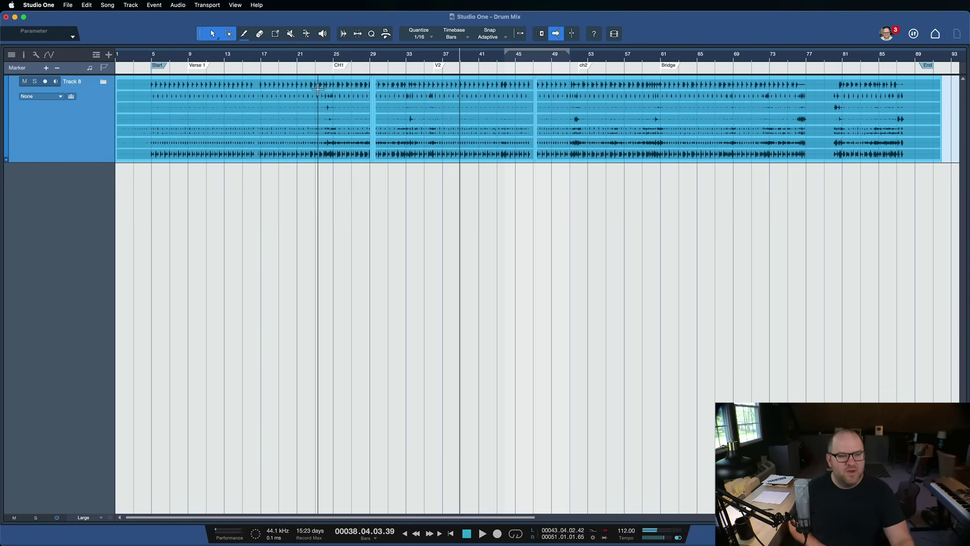
key(space)
click(103, 82)
click(104, 83)
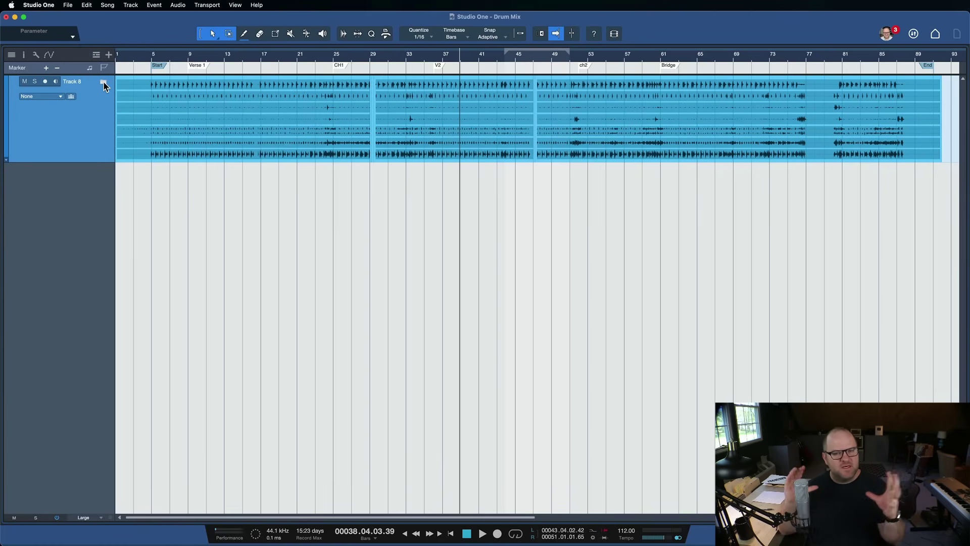
click(104, 83)
click(104, 83)
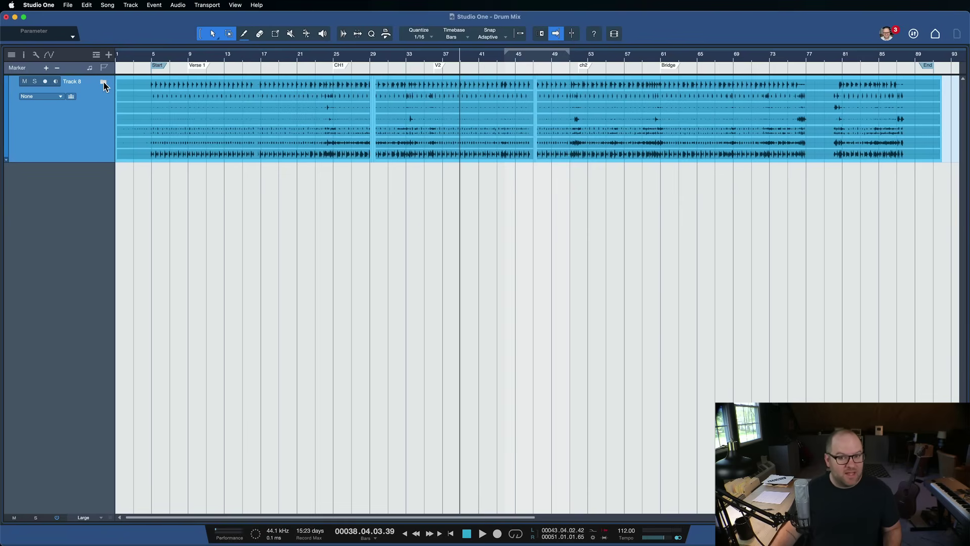
click(104, 83)
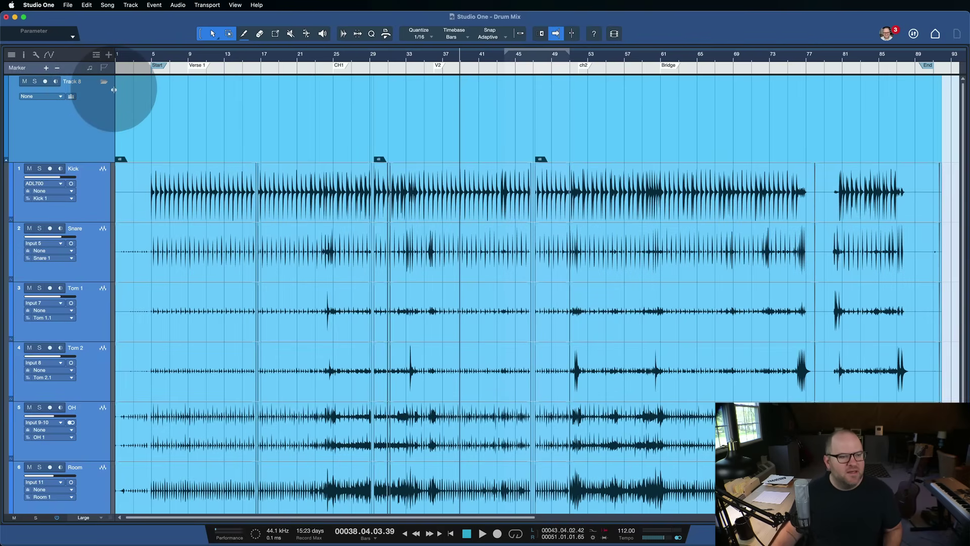
click(104, 82)
Step: Edit the folder track's name and enter DRUMS
double_click(74, 82)
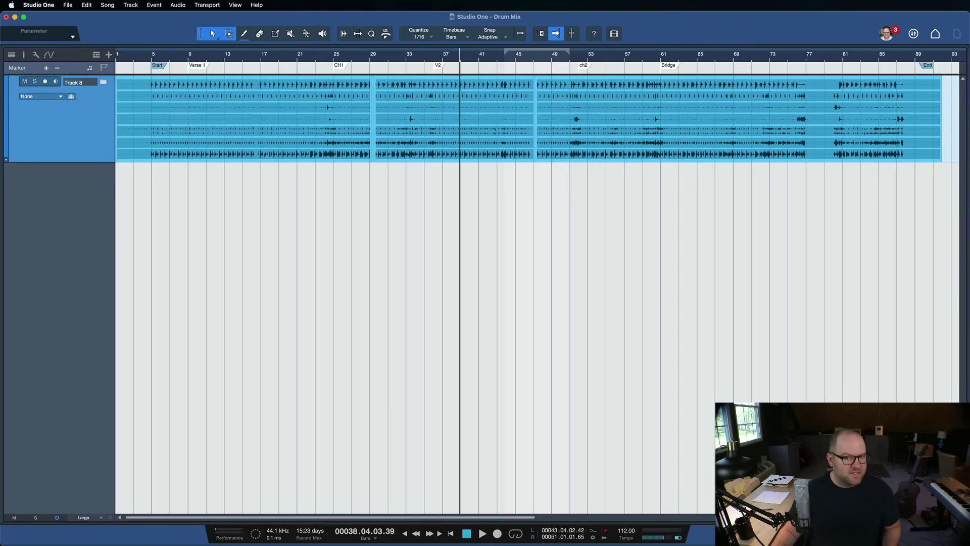
text(DRUMS)
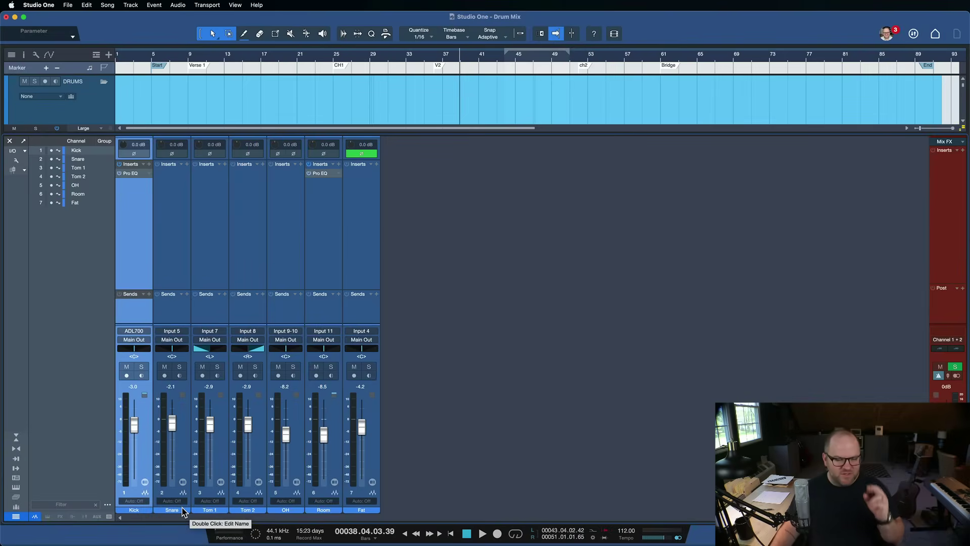
Step: Hide the mixer and toggle the DRUMS folder closed and open, leaving it expanded
click(238, 108)
key(F3)
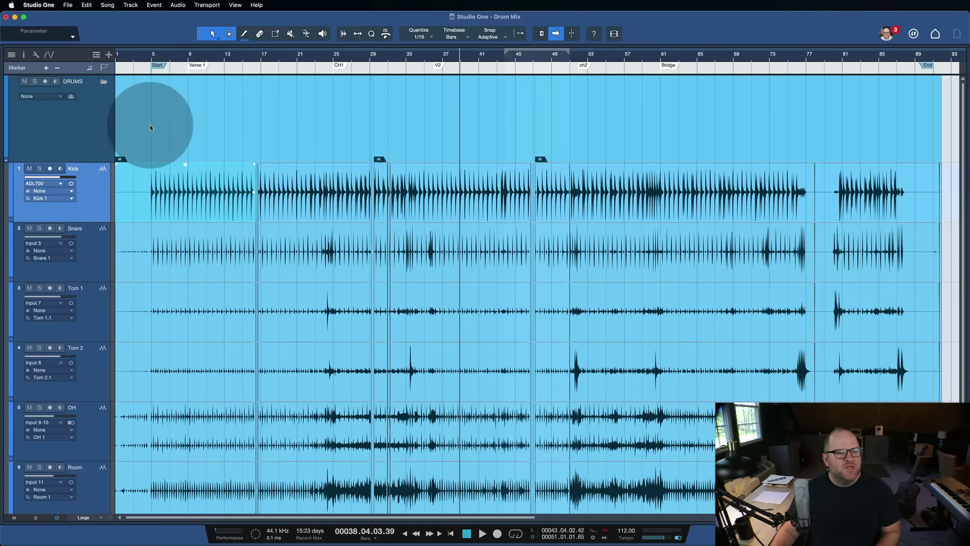
click(103, 84)
click(103, 84)
click(103, 84)
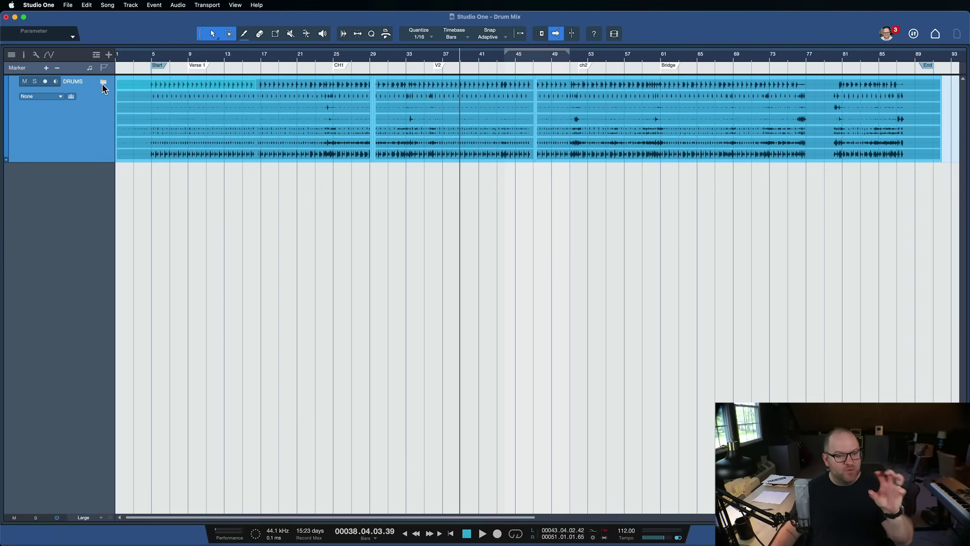
click(103, 83)
click(103, 83)
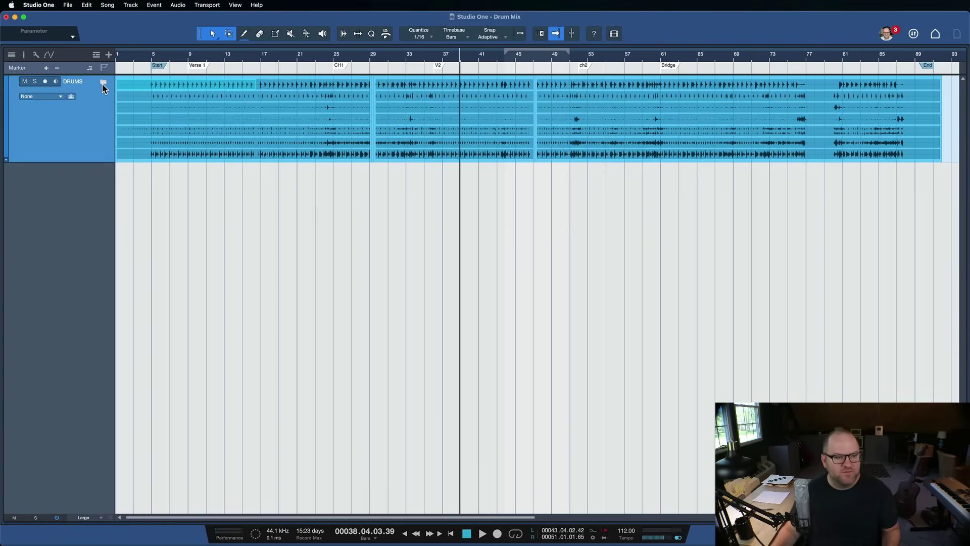
click(103, 83)
click(103, 83)
click(103, 83)
click(103, 83)
click(103, 83)
click(103, 83)
click(103, 83)
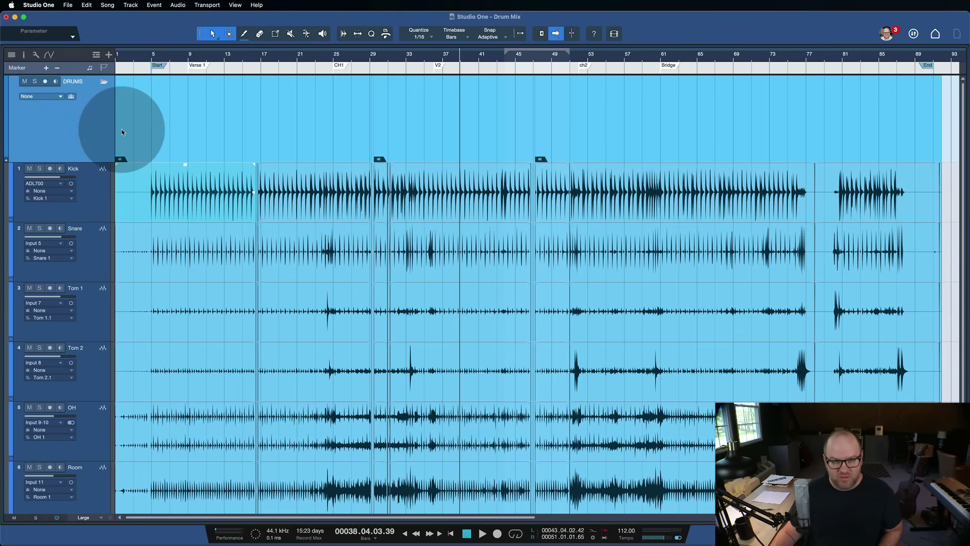
Step: Check the DRUMS output choices, then set the drum tracks to extra-large height
click(27, 96)
click(178, 96)
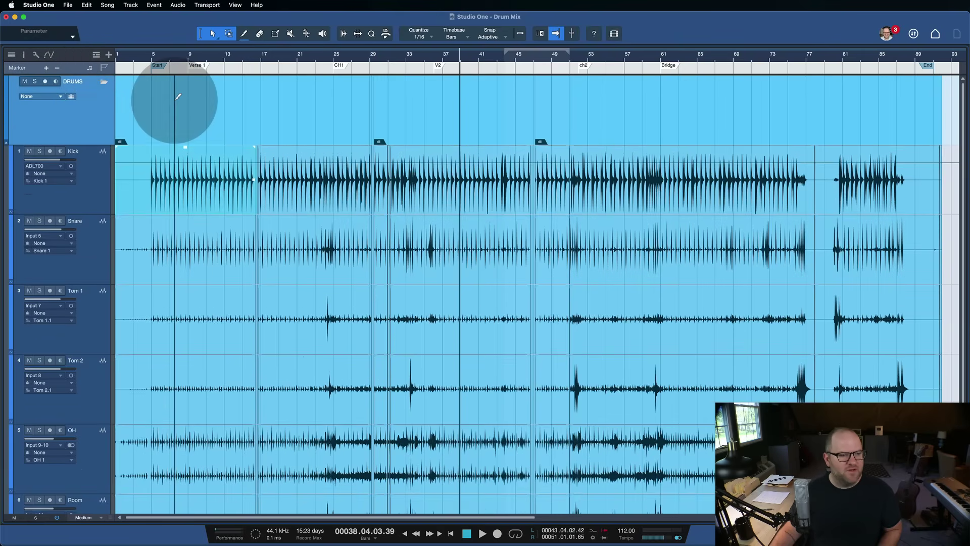
key(z)
key(z)
key(z)
key(z)
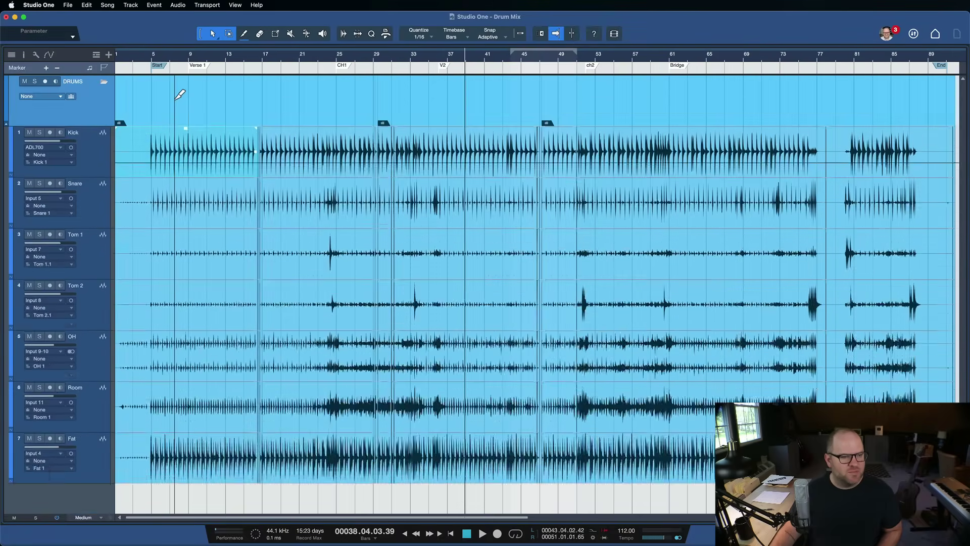
key(z)
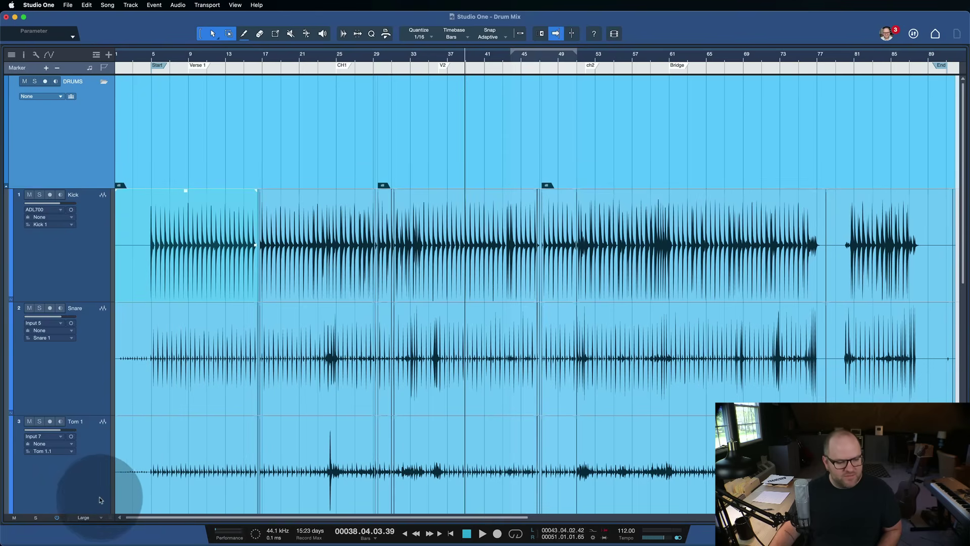
click(96, 517)
click(210, 237)
click(304, 108)
key(z)
key(z)
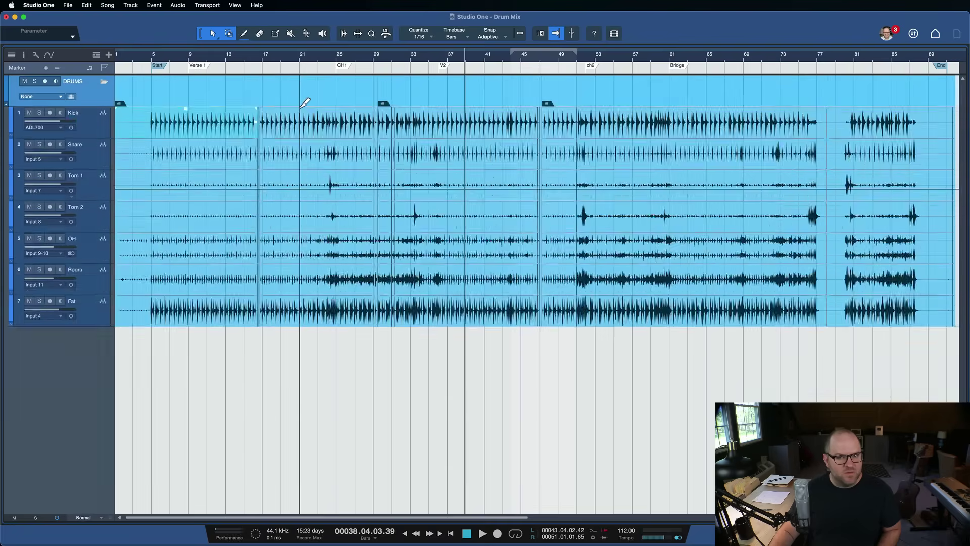
key(z)
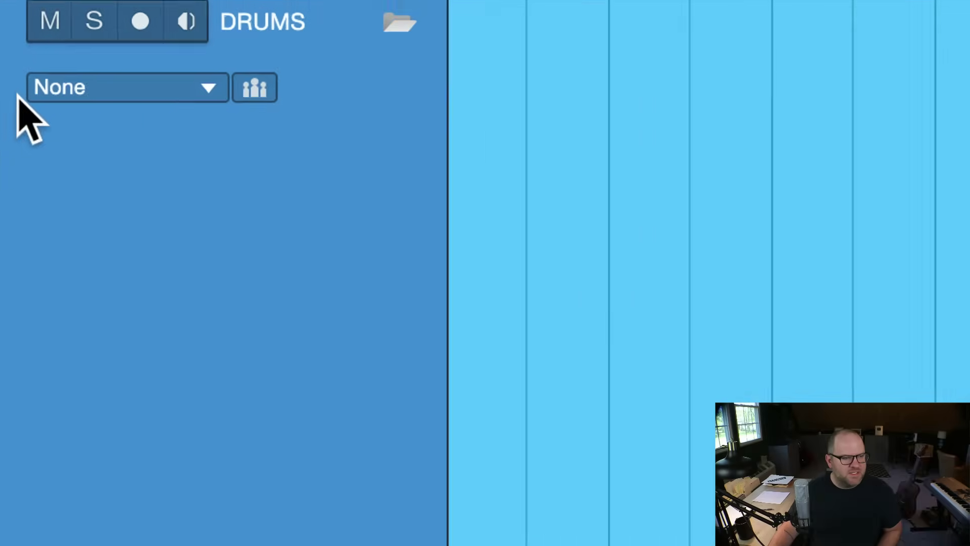
Step: Add a new bus channel as the DRUMS folder's output
click(99, 88)
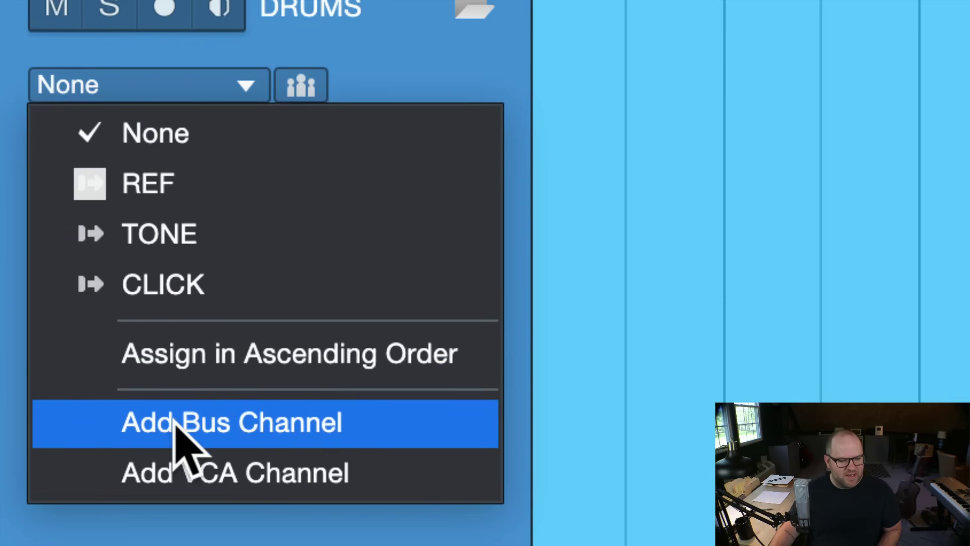
click(403, 132)
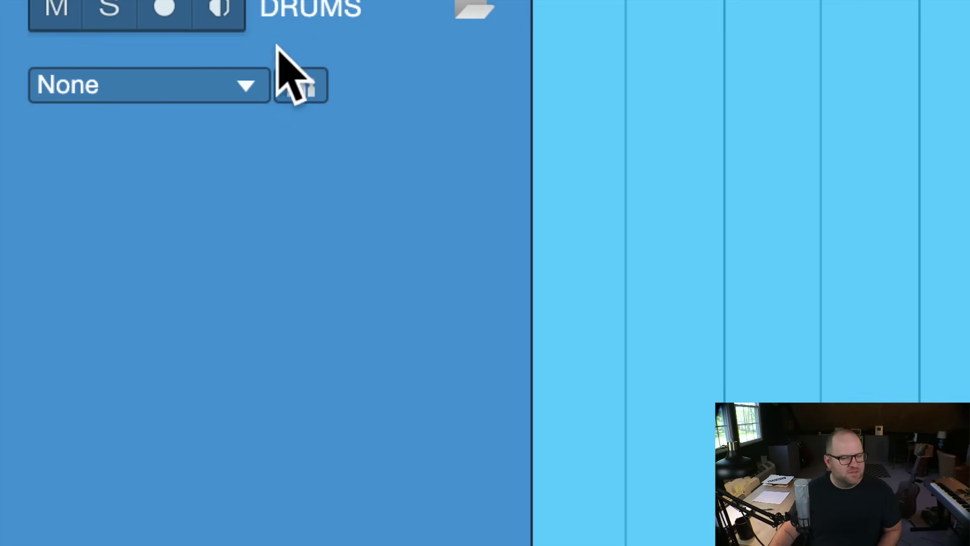
click(182, 96)
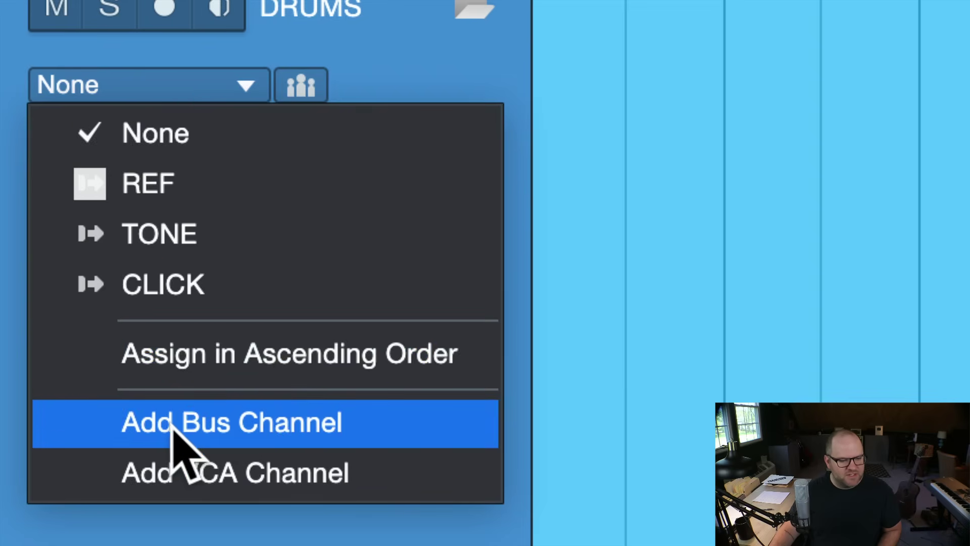
click(170, 424)
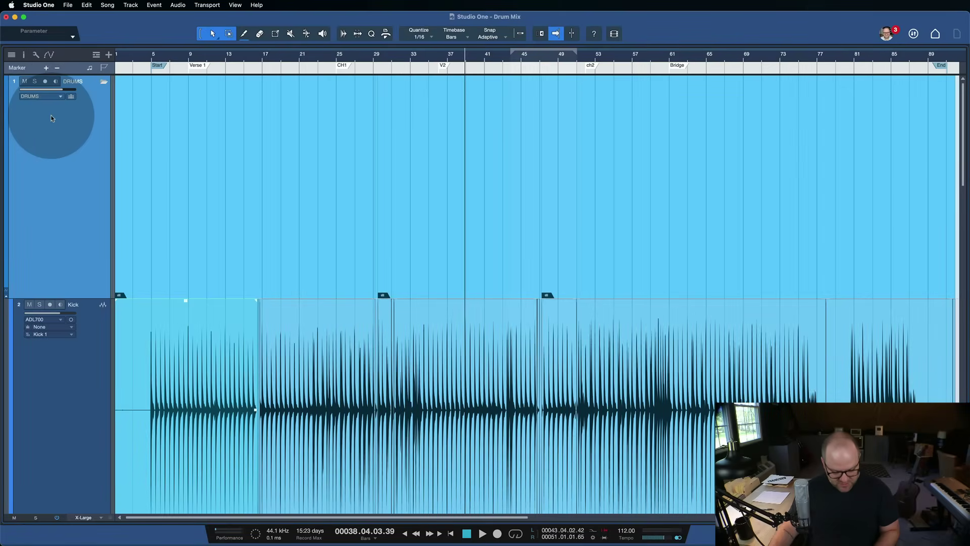
Step: Open the mixer and select the Kick through Fat channels and the DRUMS bus
key(F3)
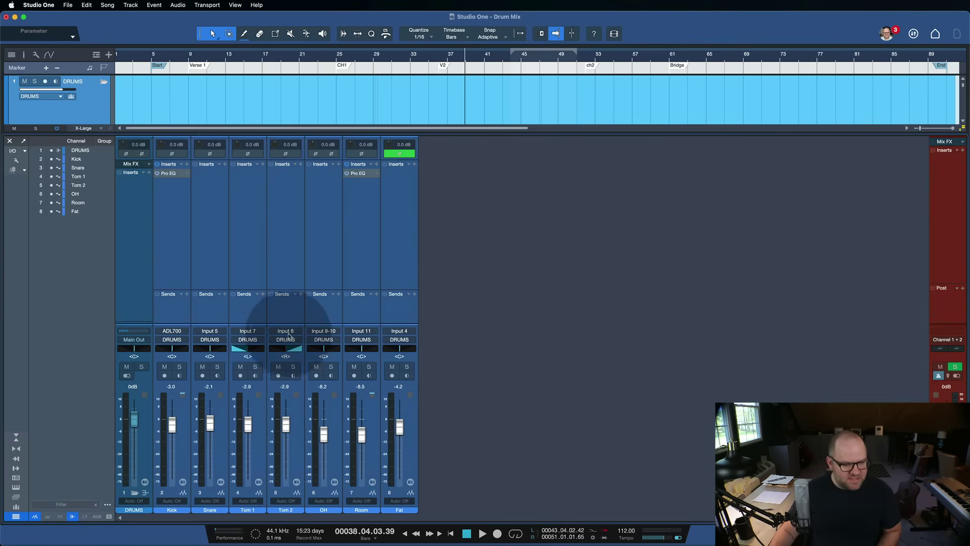
click(173, 251)
shift+click(407, 248)
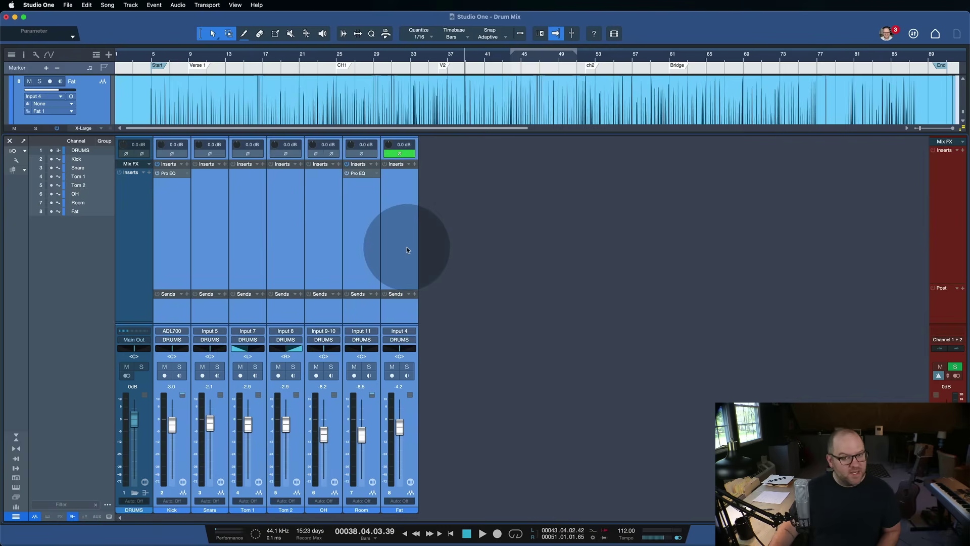
click(138, 244)
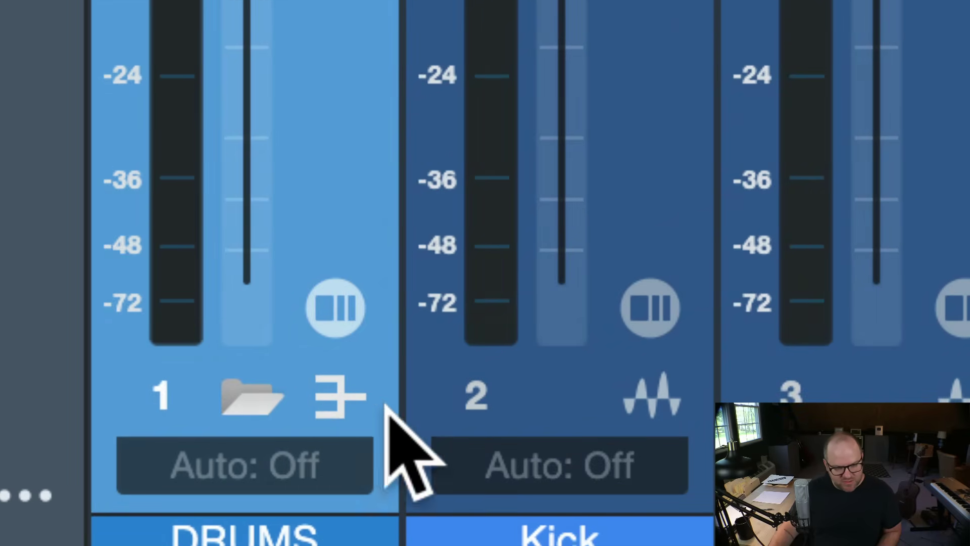
click(657, 389)
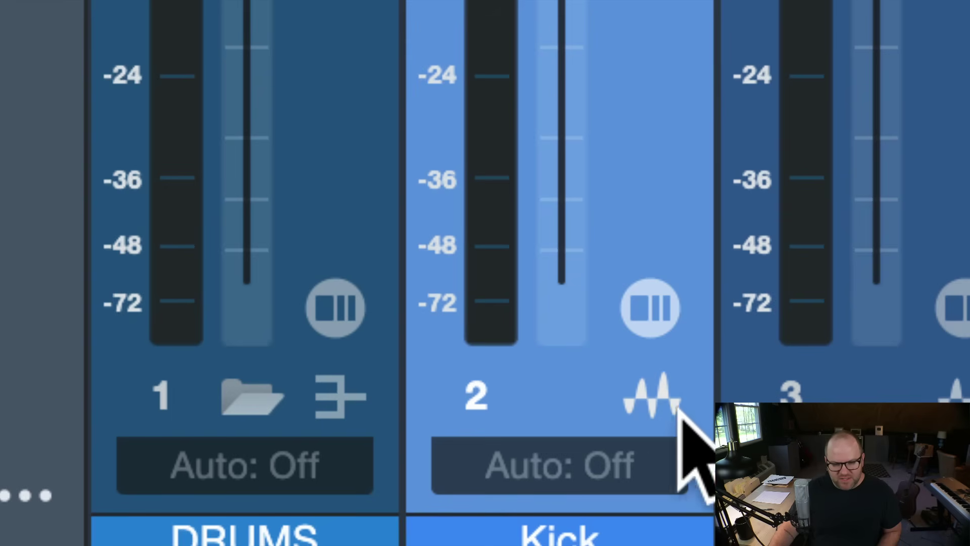
click(303, 404)
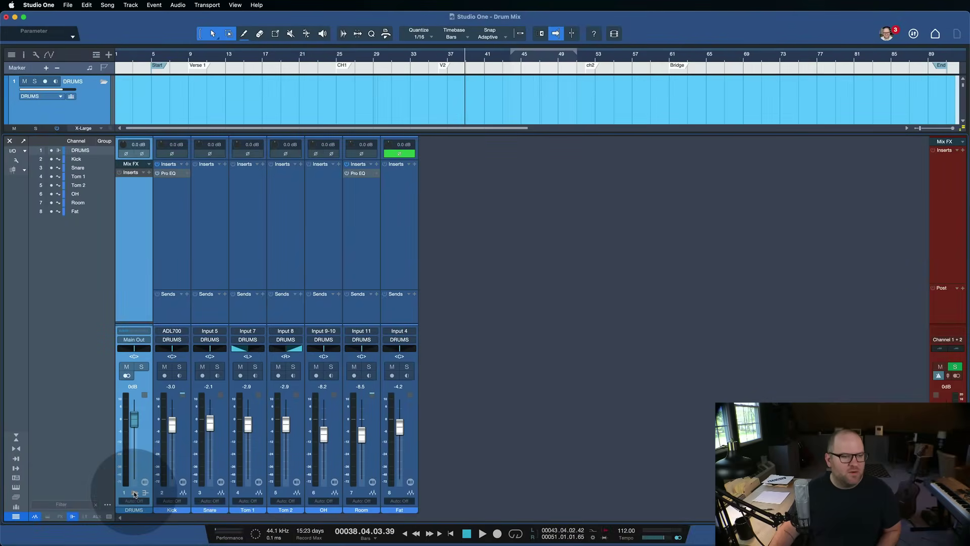
Step: Toggle the drum channels under the DRUMS folder strip in the console
click(135, 495)
click(134, 495)
click(134, 494)
click(134, 495)
click(134, 495)
click(134, 496)
click(134, 495)
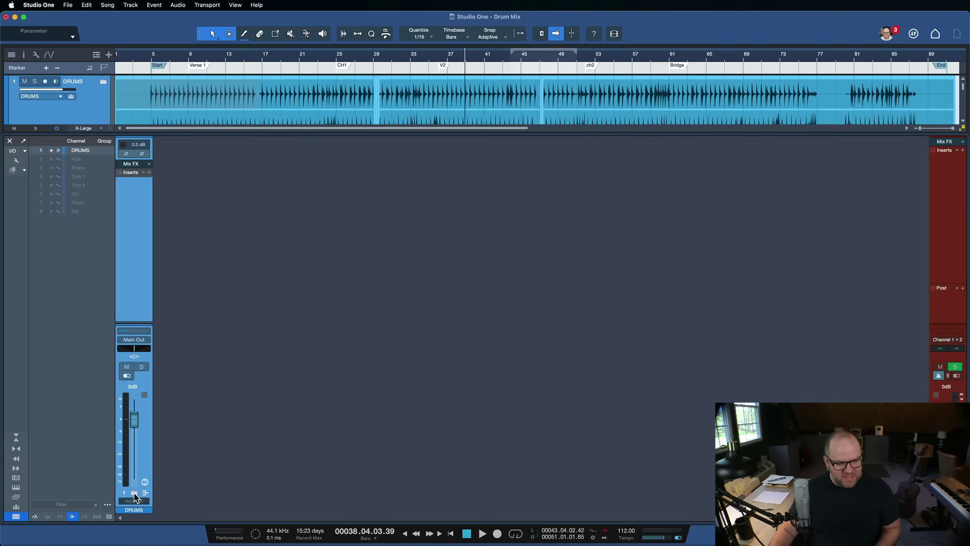
Step: Expand the DRUMS folder in the arrangement and check the console display options
key(F3)
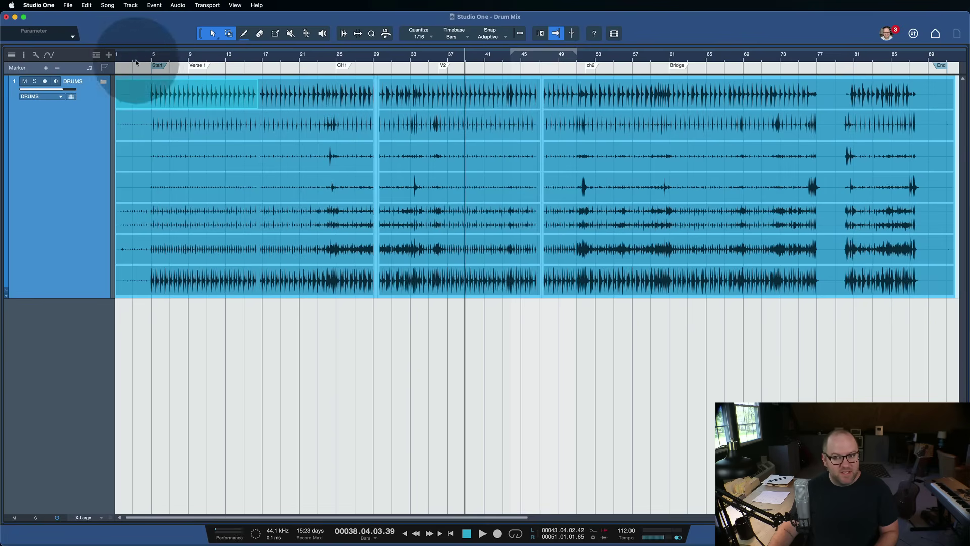
click(103, 81)
key(F3)
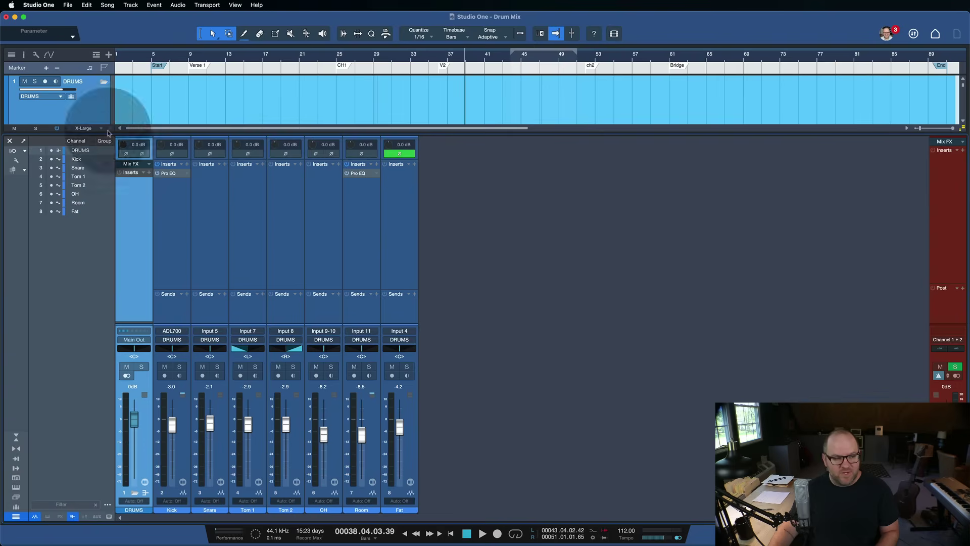
click(15, 163)
click(15, 161)
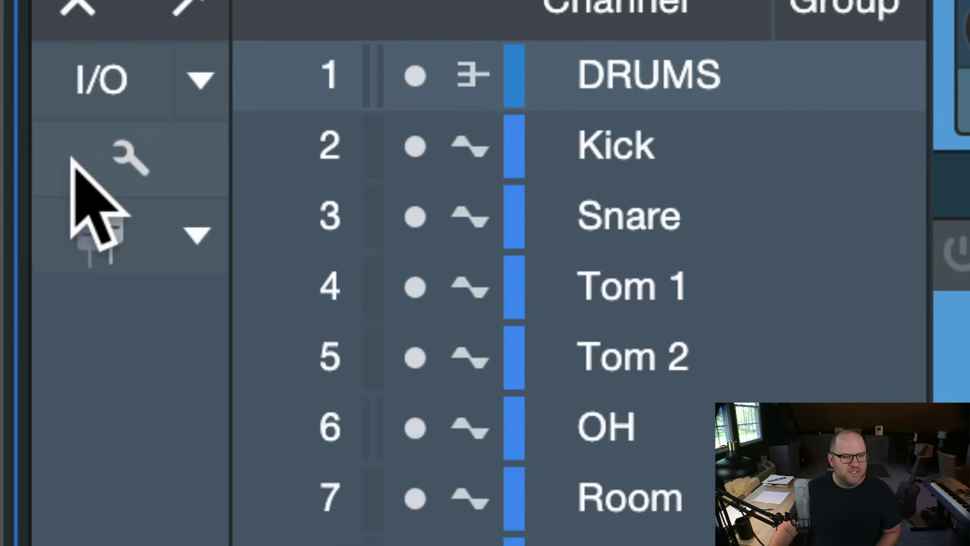
click(72, 161)
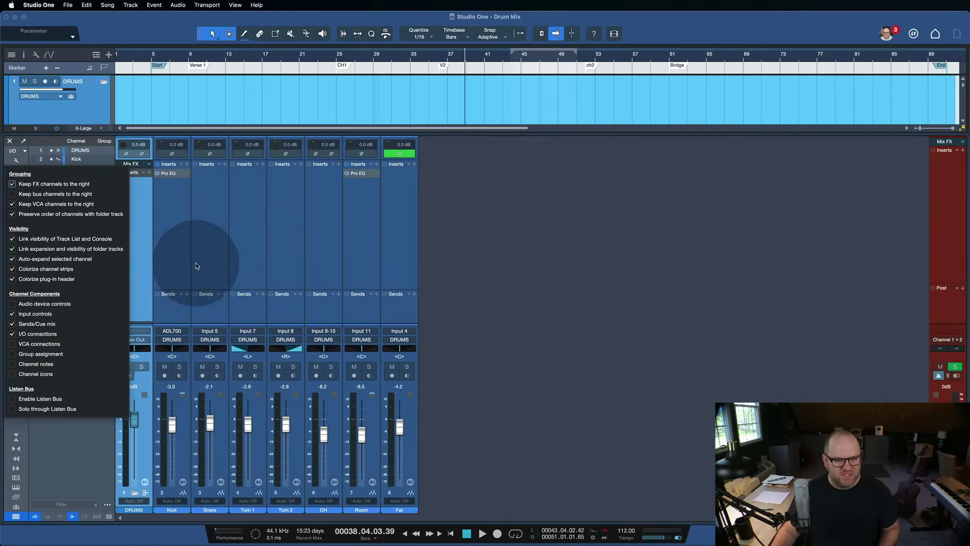
click(699, 170)
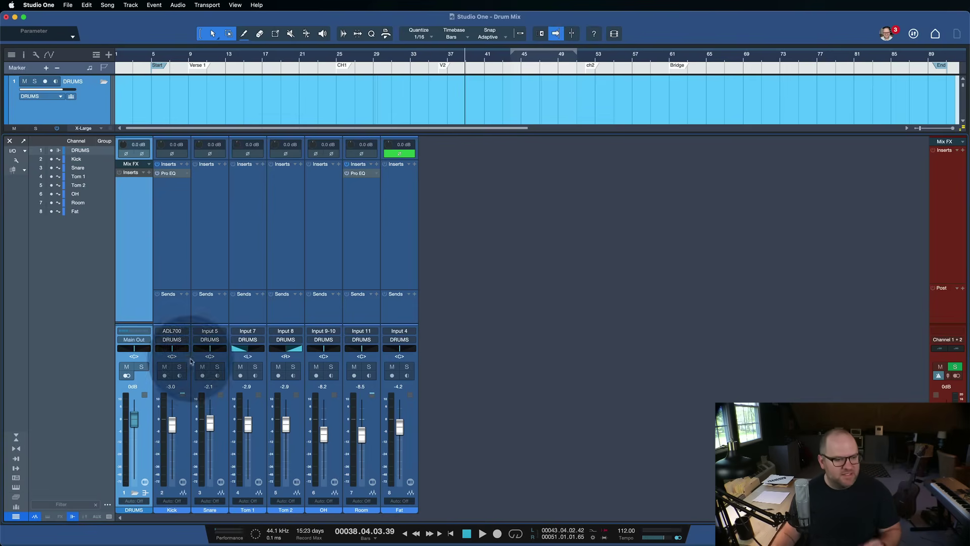
Step: Expand the DRUMS folder's channels in the mixer and hide the channel list panel
key(F3)
key(F3)
key(F3)
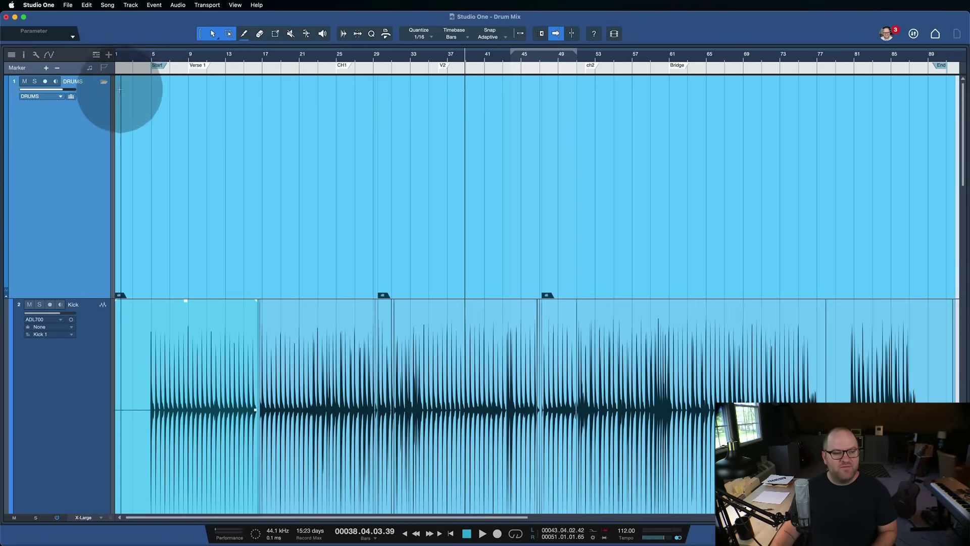
click(103, 83)
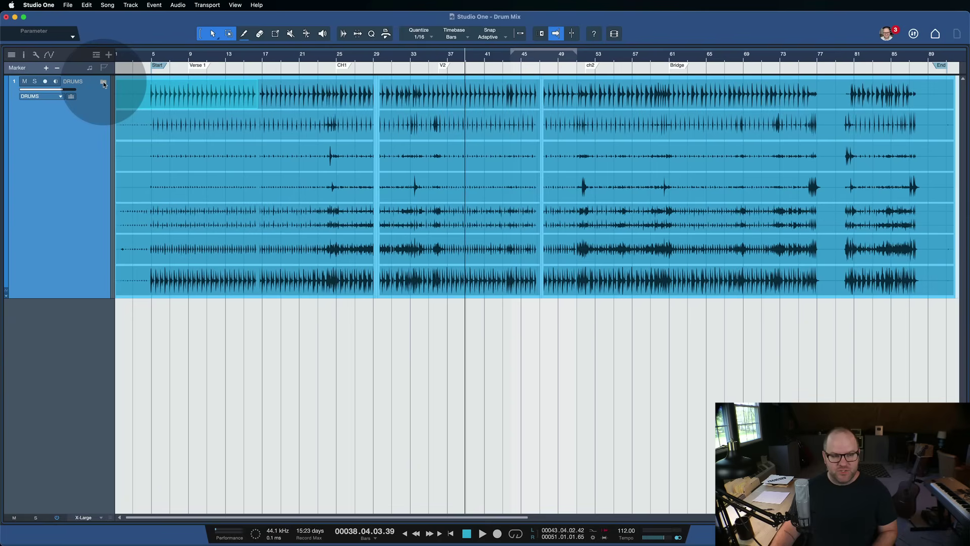
key(F3)
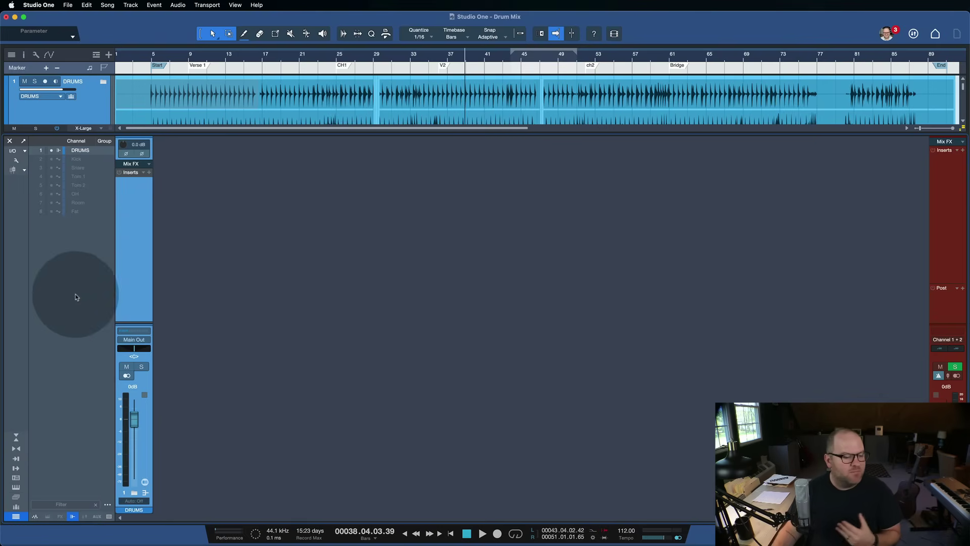
click(135, 493)
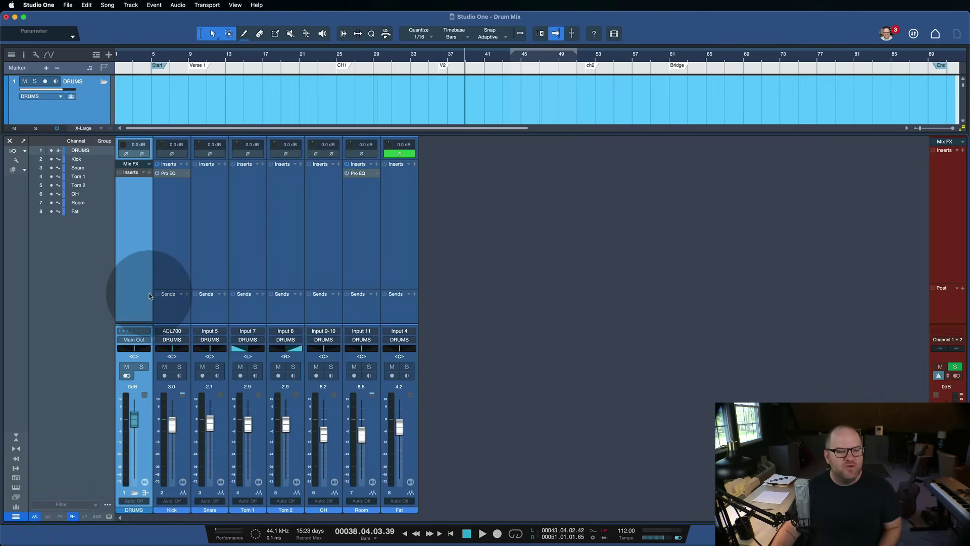
click(17, 517)
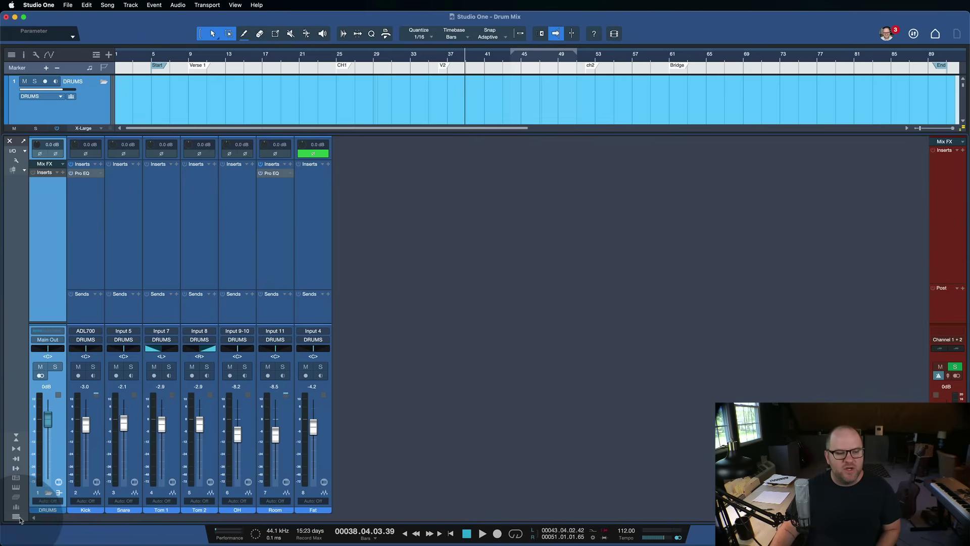
Step: Select the Snare, Kick through Fat, Main Out and DRUMS bus channels
click(107, 225)
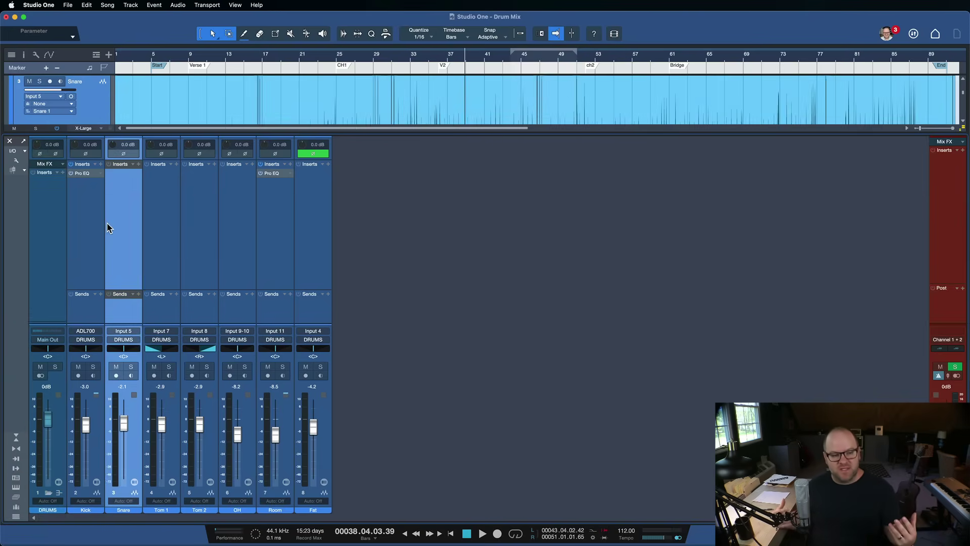
click(87, 228)
shift+click(307, 236)
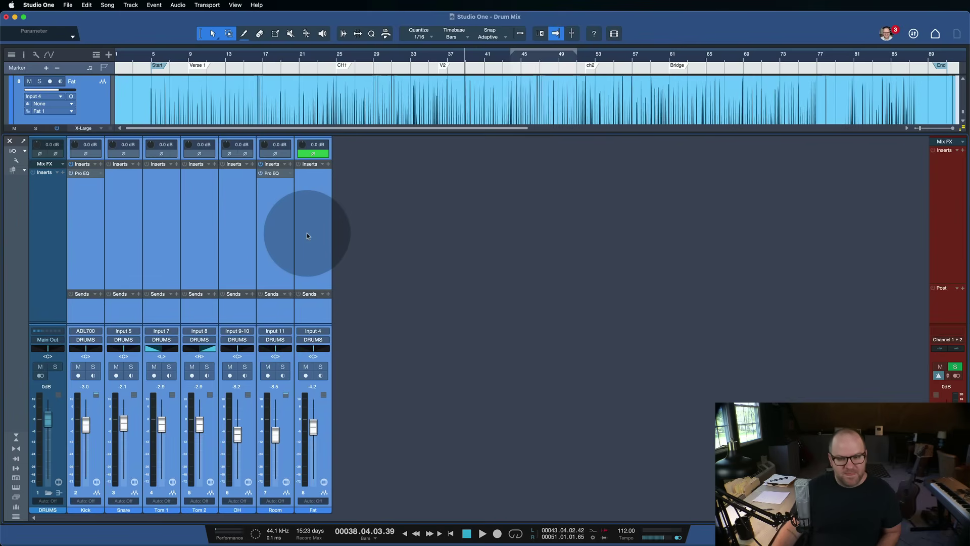
click(953, 220)
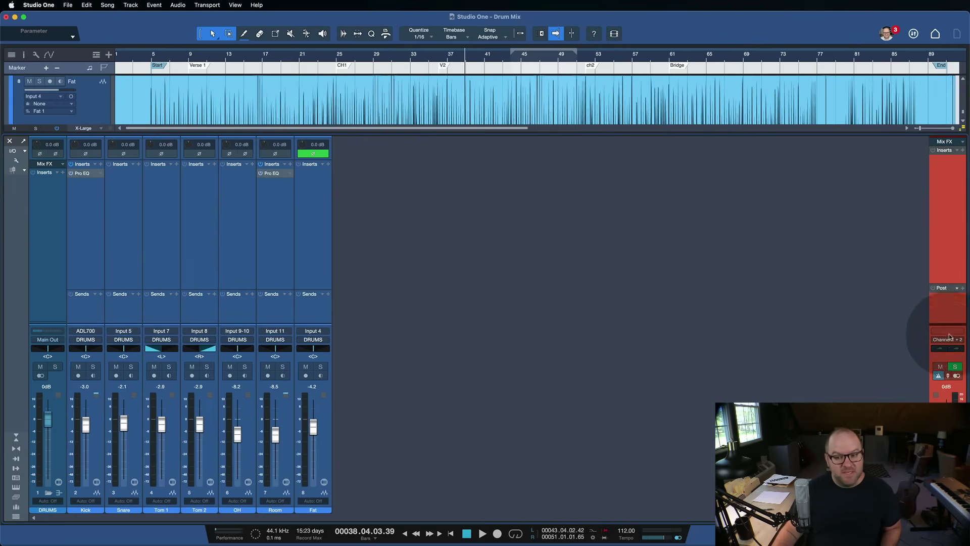
click(45, 266)
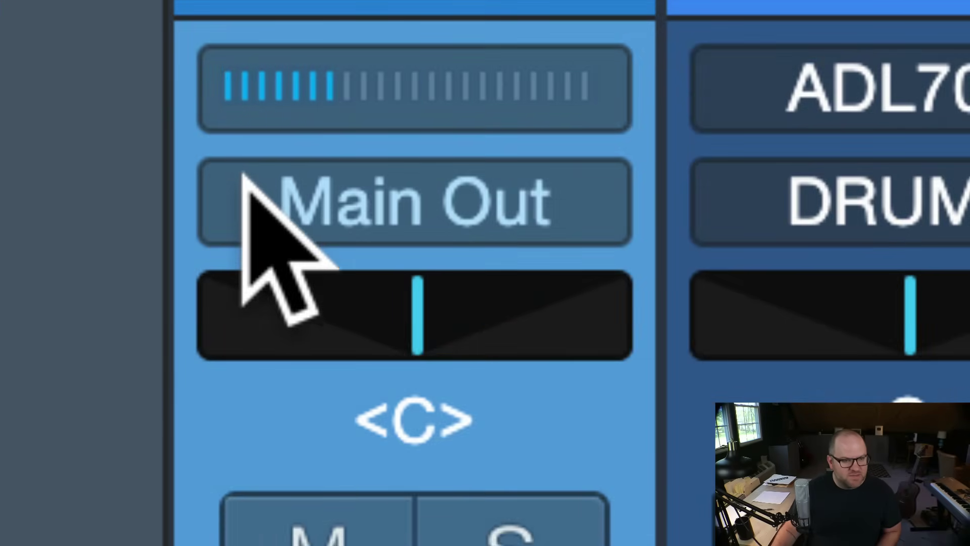
Step: Review the DRUMS bus source tracks, then select the Kick through Fat channels
click(178, 197)
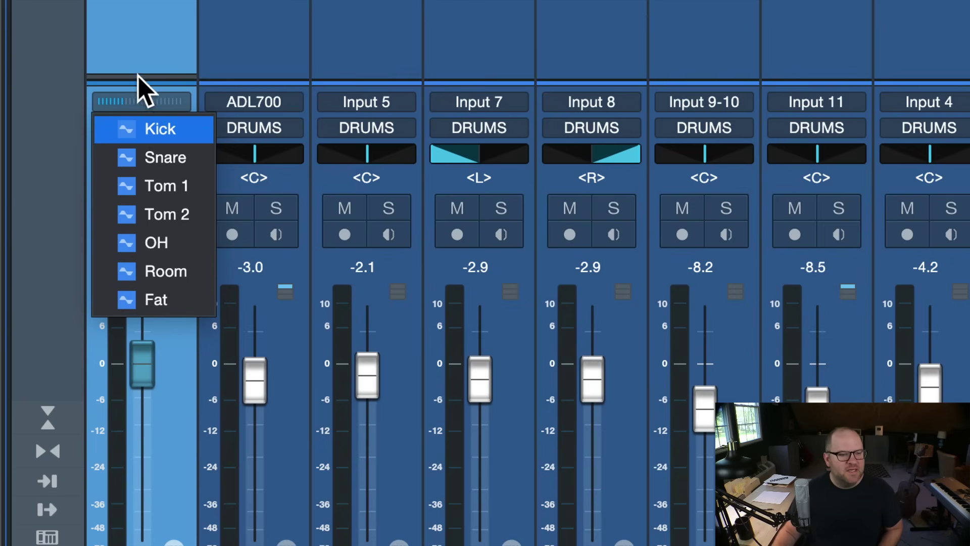
click(154, 65)
click(281, 50)
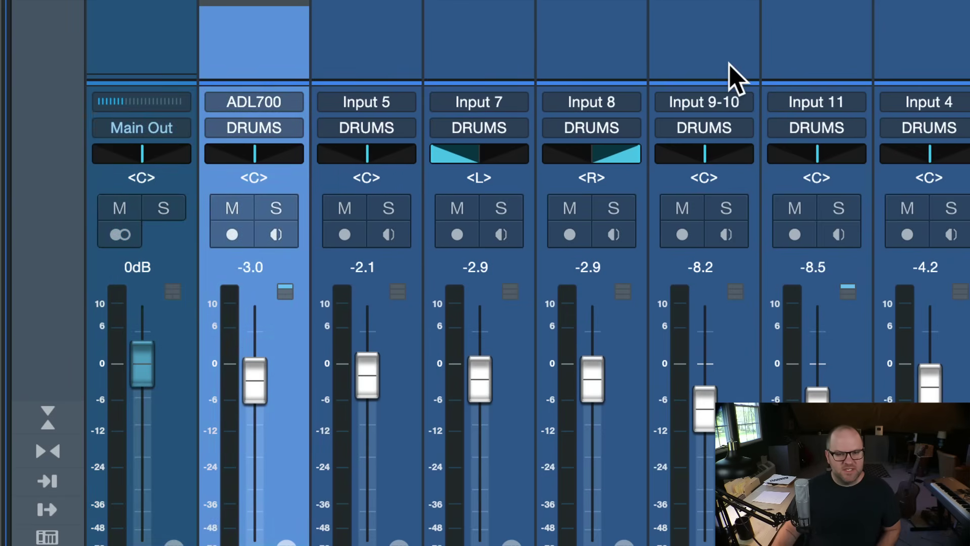
shift+click(898, 60)
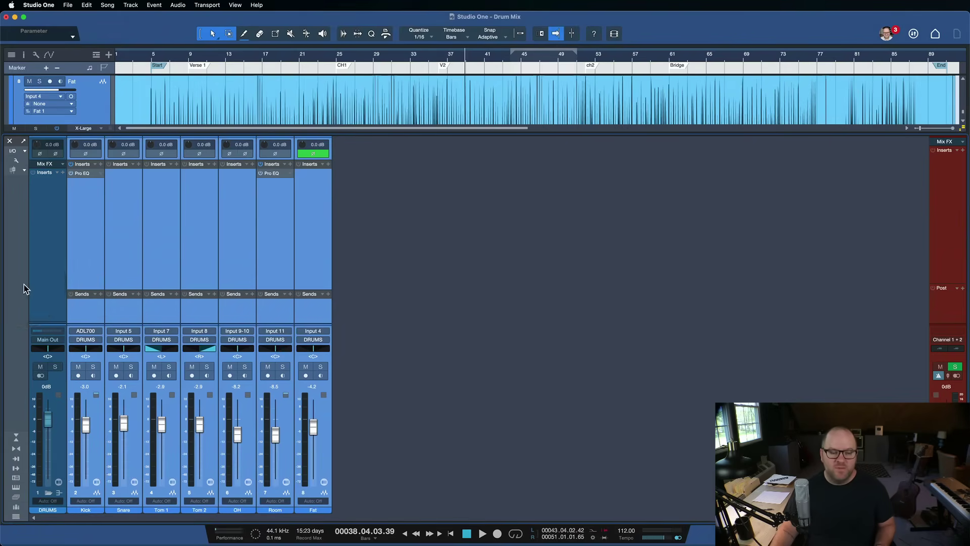
click(41, 287)
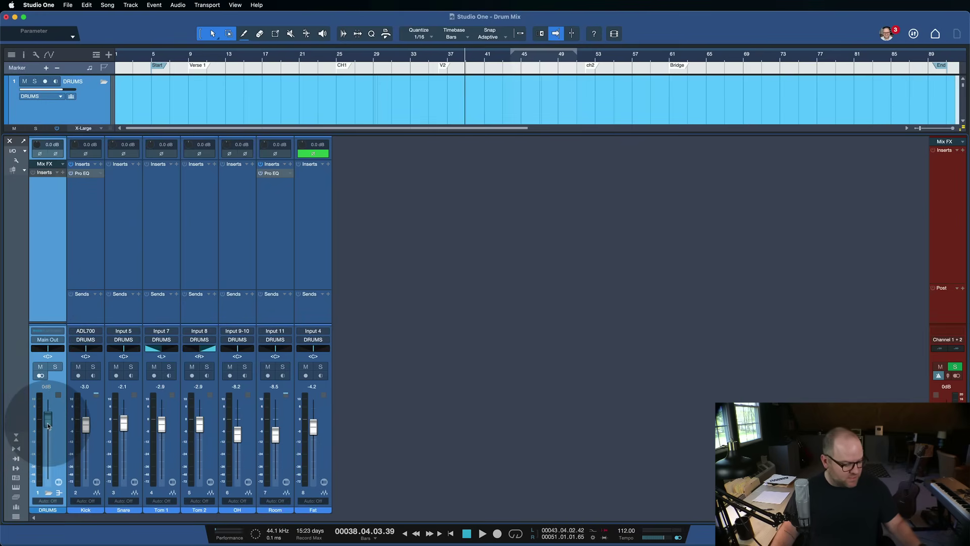
scroll(48, 426, up, 5)
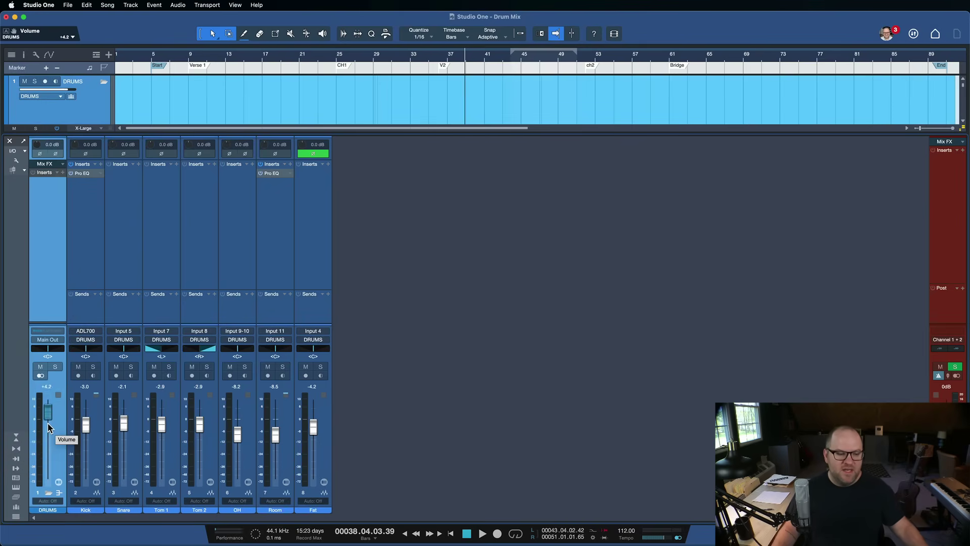
scroll(48, 426, down, 5)
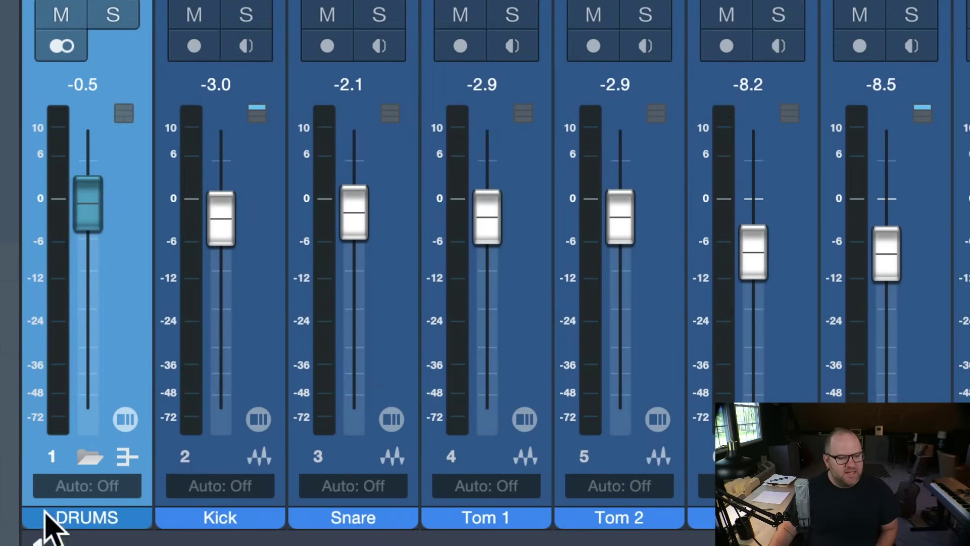
drag(98, 227, 101, 250)
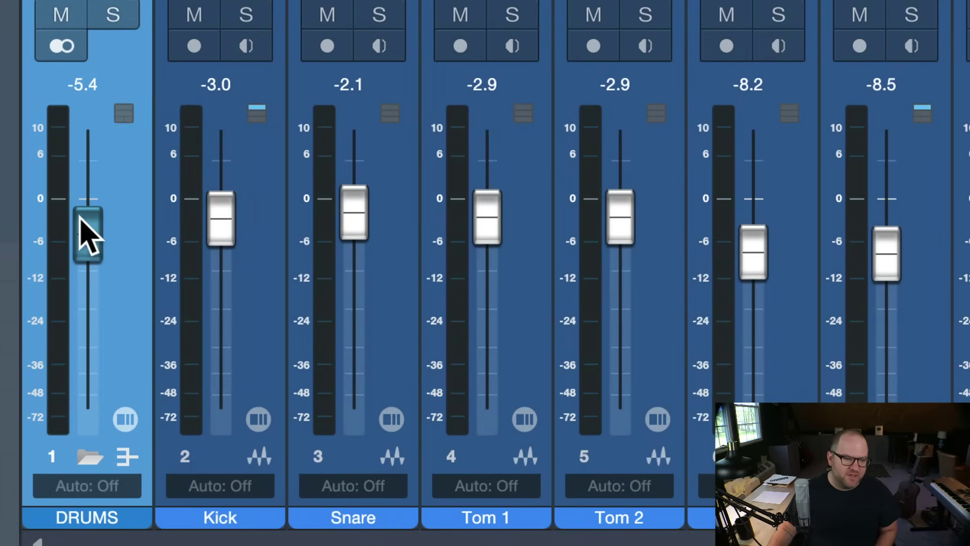
drag(80, 219, 102, 173)
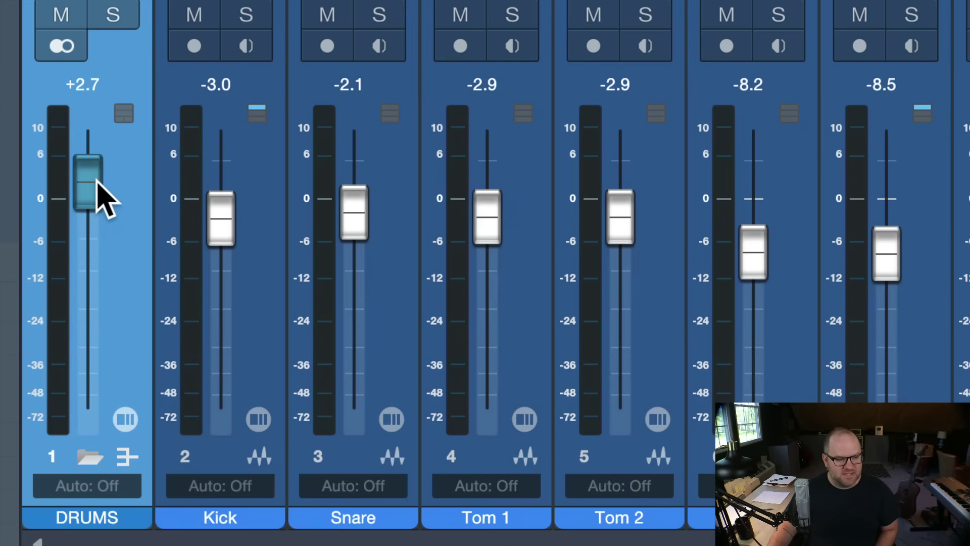
alt+click(98, 183)
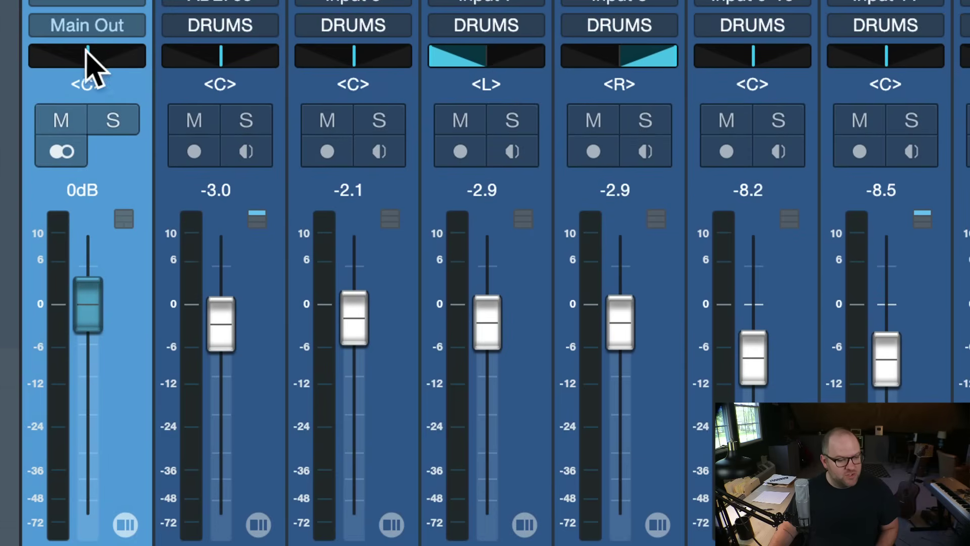
Step: Test Mute and Solo on the DRUMS bus, then enlarge every strip's fader section
click(71, 124)
click(75, 129)
click(112, 121)
click(107, 117)
click(107, 119)
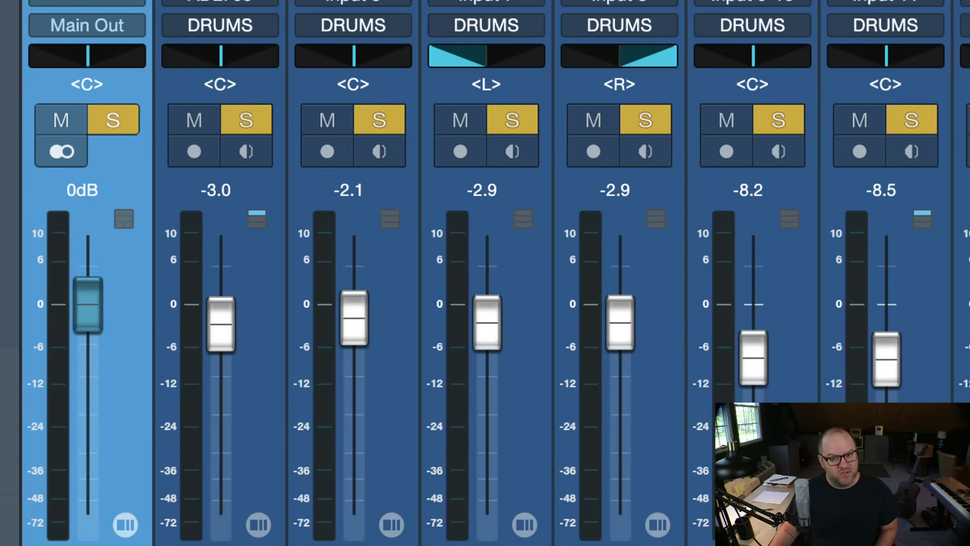
click(111, 125)
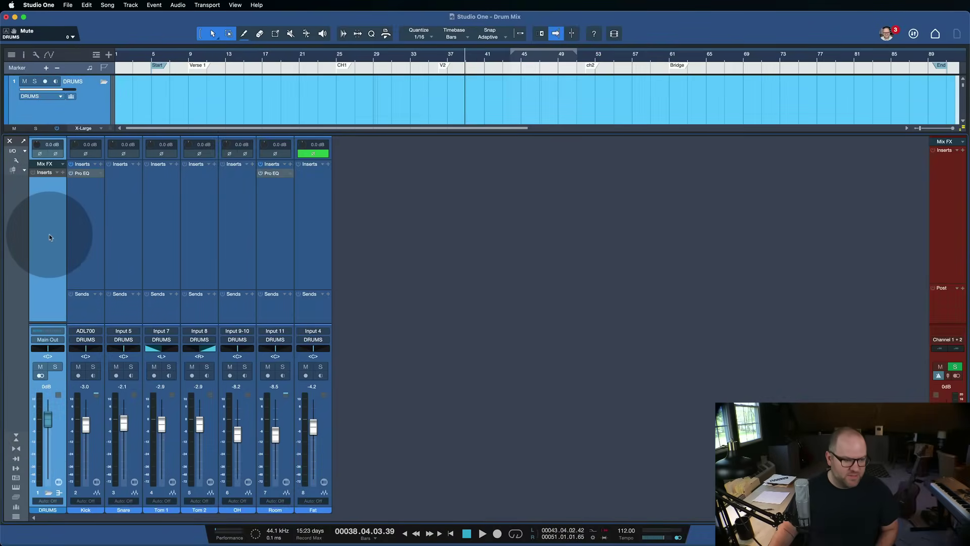
mouse_move(46, 322)
mouse_down()
mouse_move(46, 289)
mouse_move(46, 305)
mouse_up()
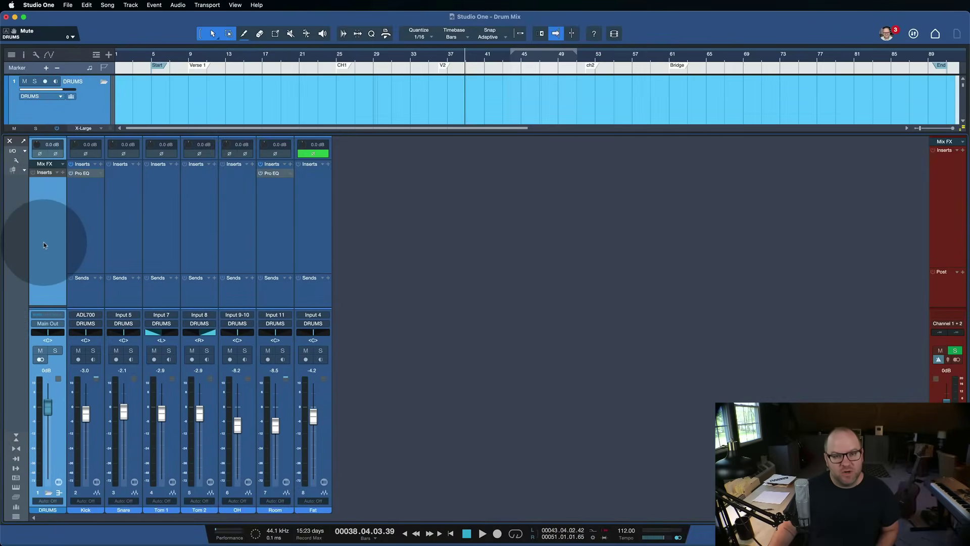
Step: Insert Pro EQ on the DRUMS bus and cut the LMF band -6.35 dB at 481 Hz
click(281, 234)
click(739, 309)
scroll(903, 372, down, 3)
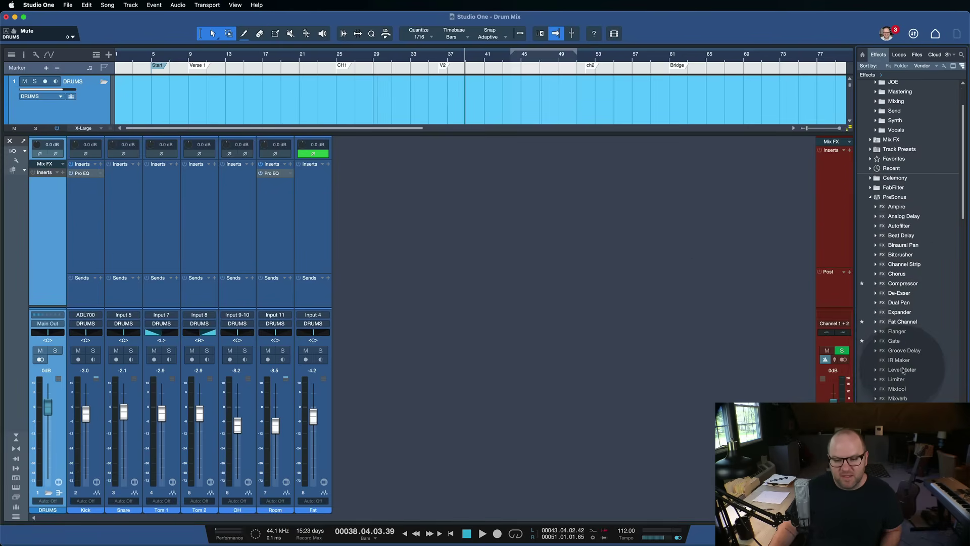
scroll(904, 354, down, 7)
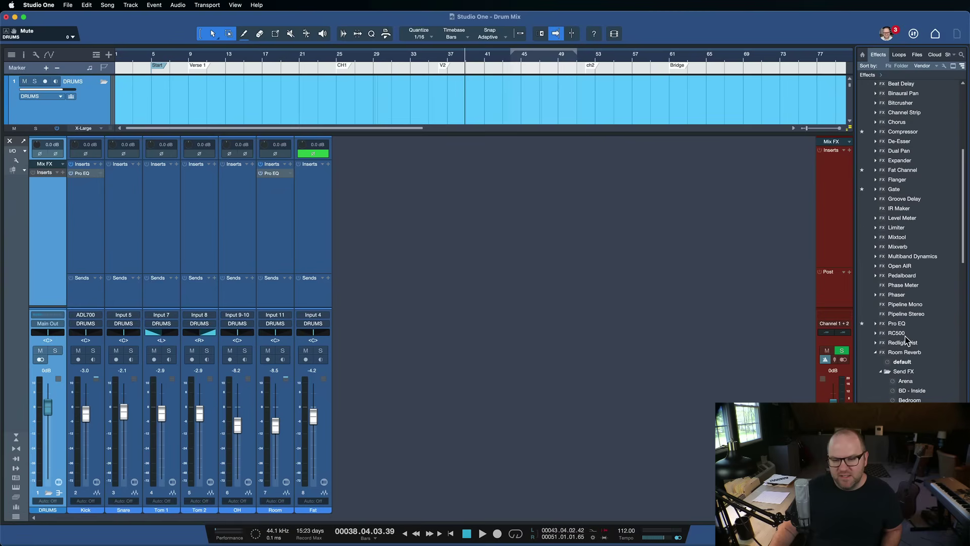
click(902, 324)
drag(902, 324, 44, 181)
mouse_move(647, 172)
mouse_down()
mouse_move(642, 158)
mouse_move(642, 187)
mouse_up()
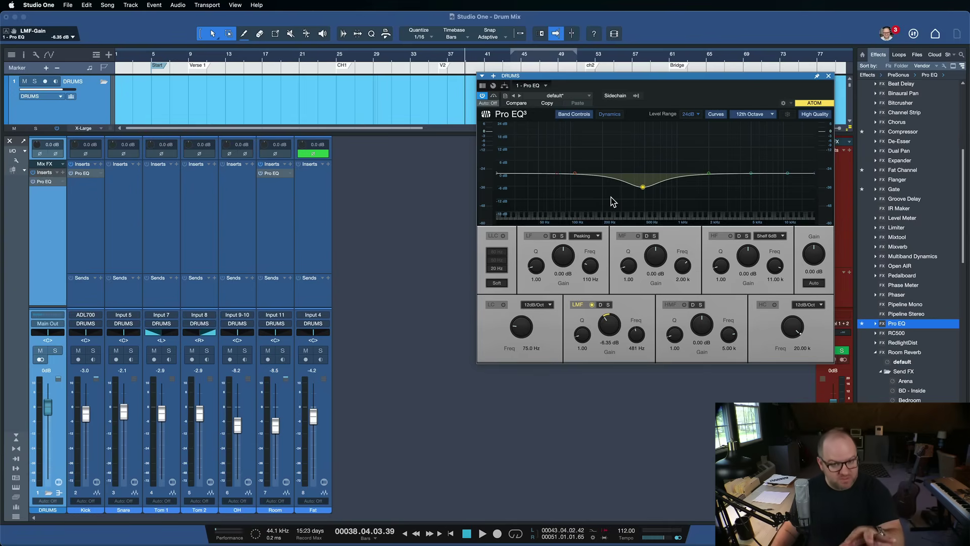
click(828, 76)
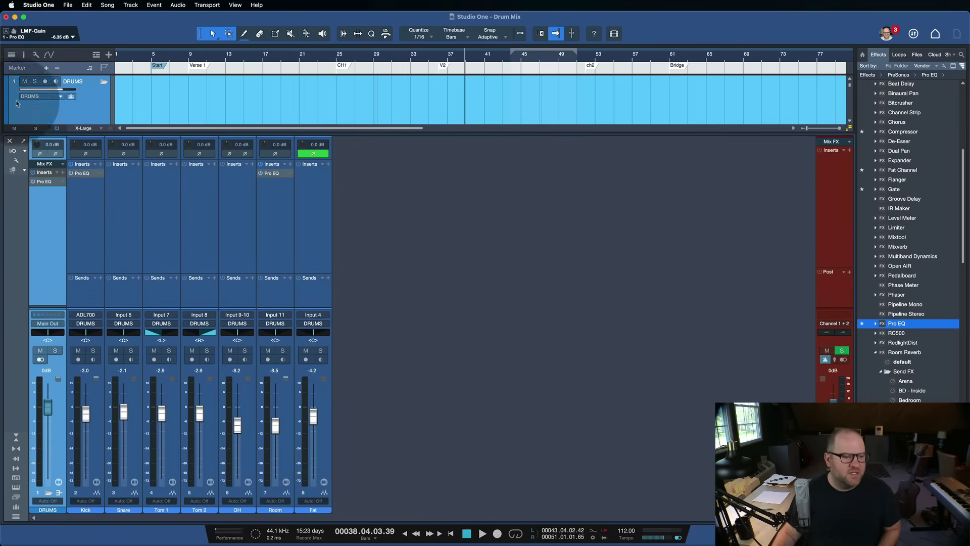
click(52, 212)
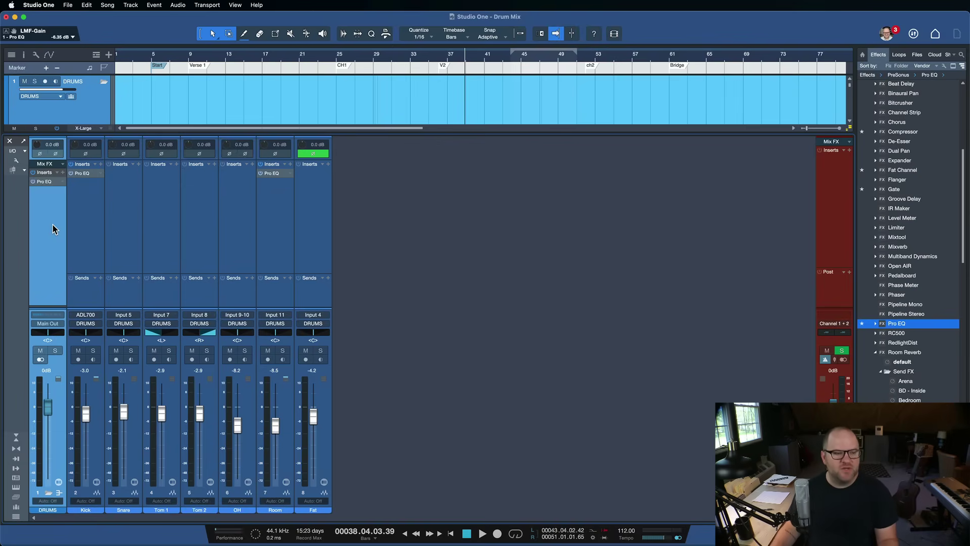
Step: Back in the Console, try several drum-channel selections, ending with OH, Room and Fat selected
key(F3)
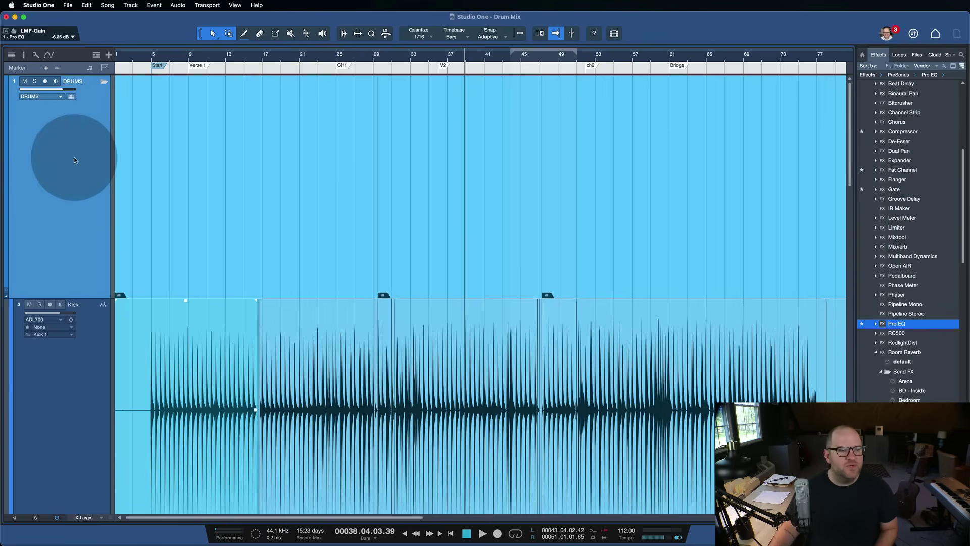
key(F3)
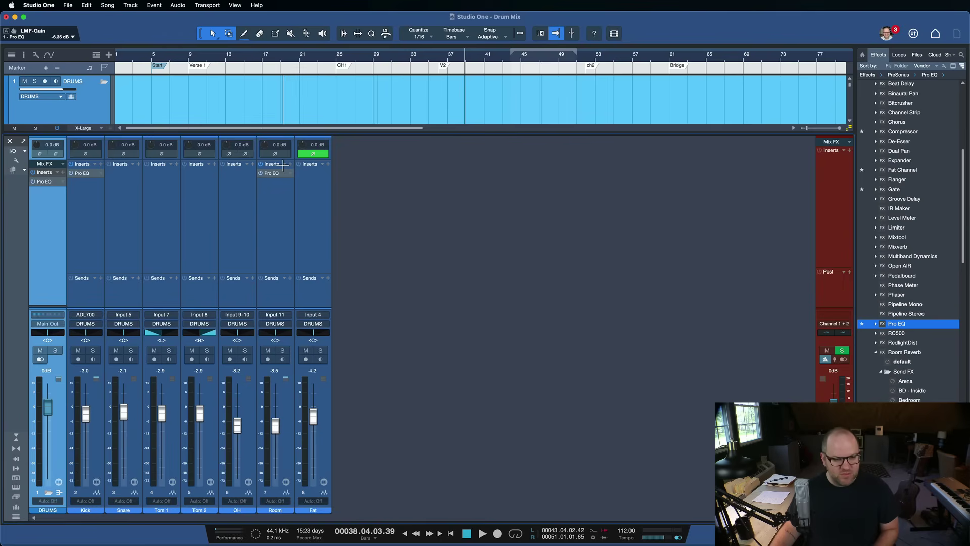
click(98, 247)
click(125, 247)
click(148, 248)
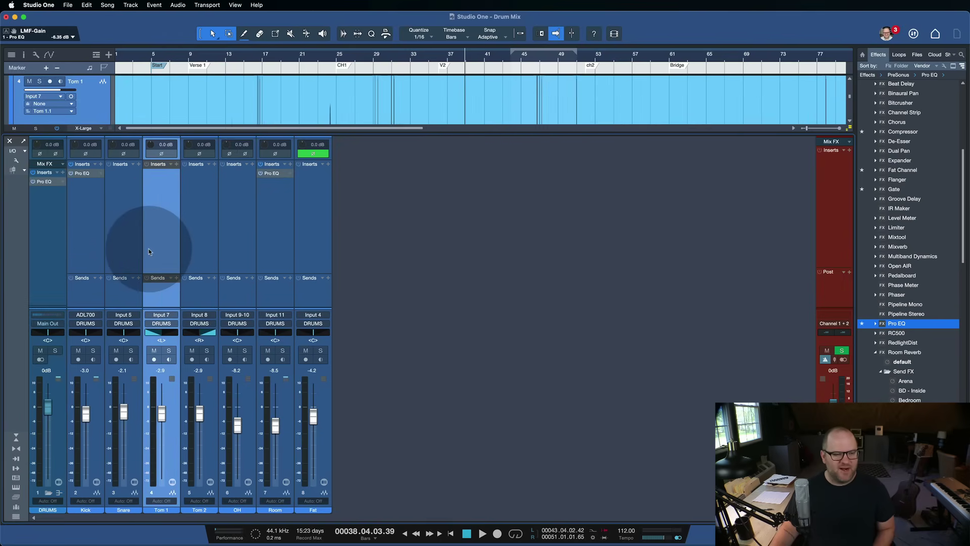
click(126, 236)
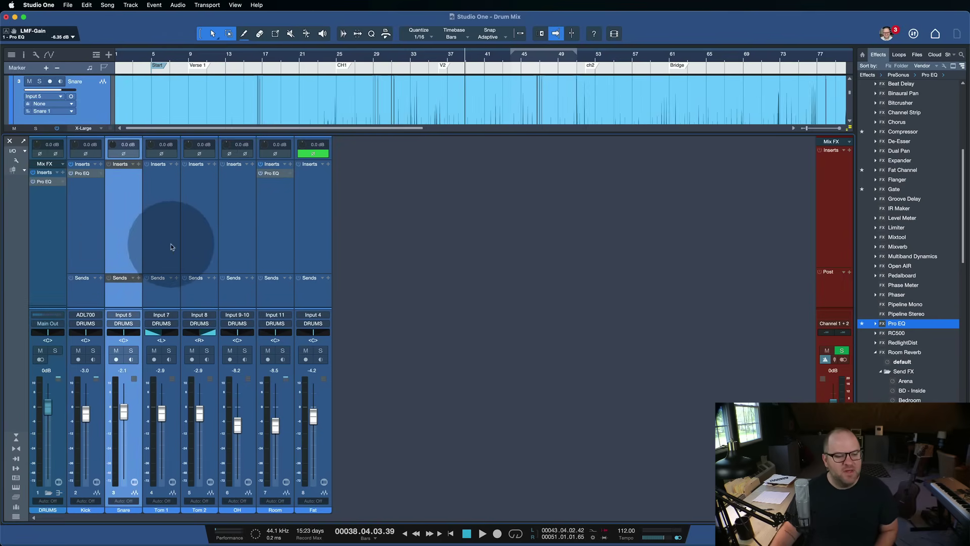
click(303, 258)
shift+click(252, 256)
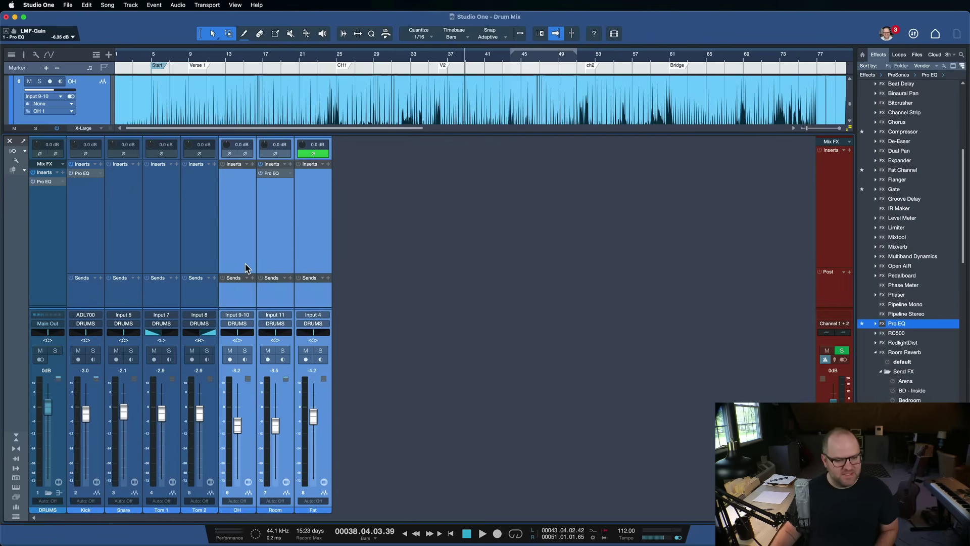
click(245, 259)
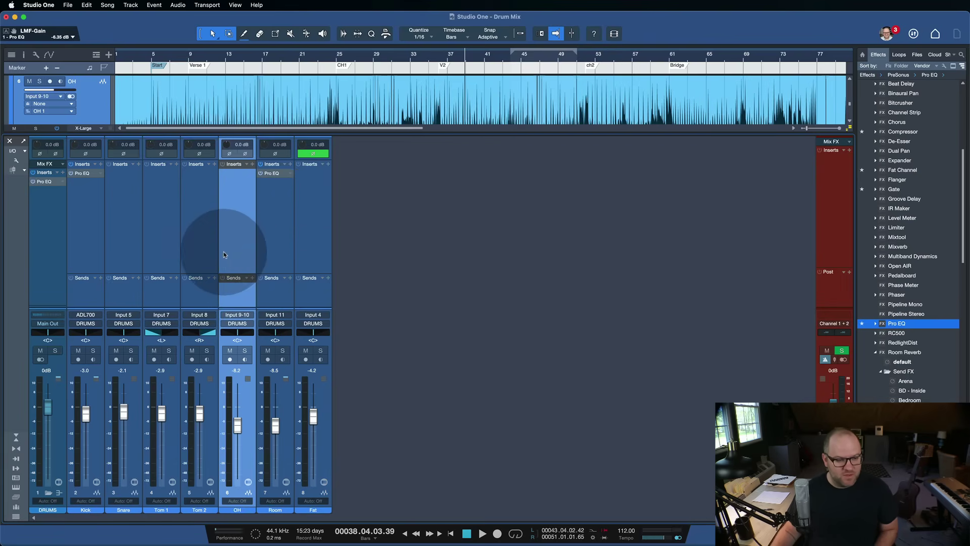
shift+click(312, 253)
Step: Lower the OH, Room and Fat faders together, pan them left, then recentre them
click(240, 446)
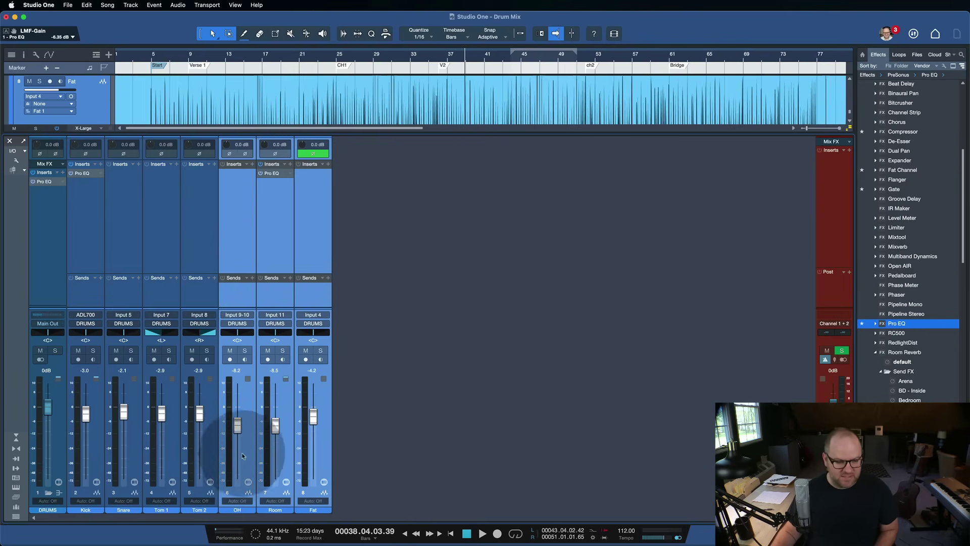
drag(241, 446, 243, 419)
drag(241, 332, 217, 335)
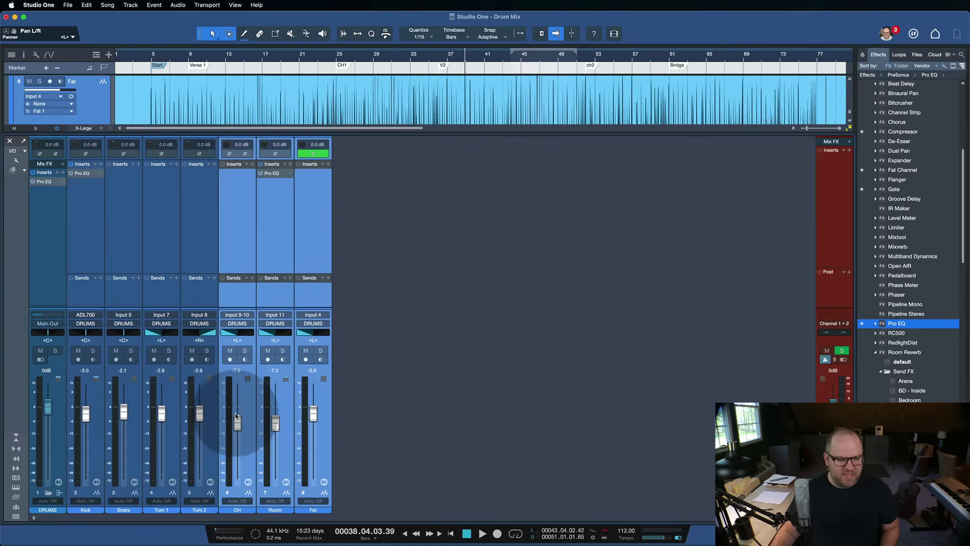
drag(238, 422, 237, 433)
alt+click(237, 332)
click(251, 242)
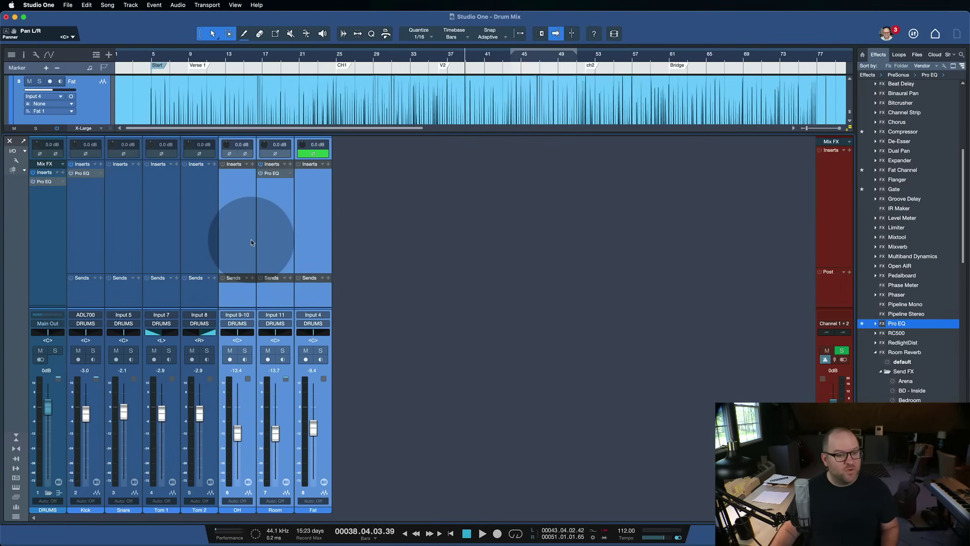
Step: Select Kick, Tom 1, OH and Fat together and lower their levels as one
super+click(171, 219)
super+click(88, 241)
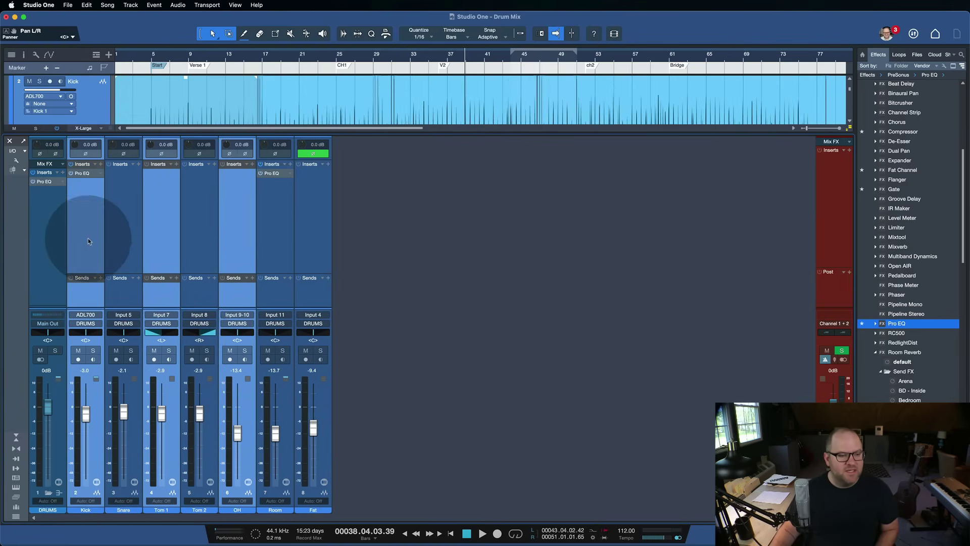
click(245, 217)
click(311, 220)
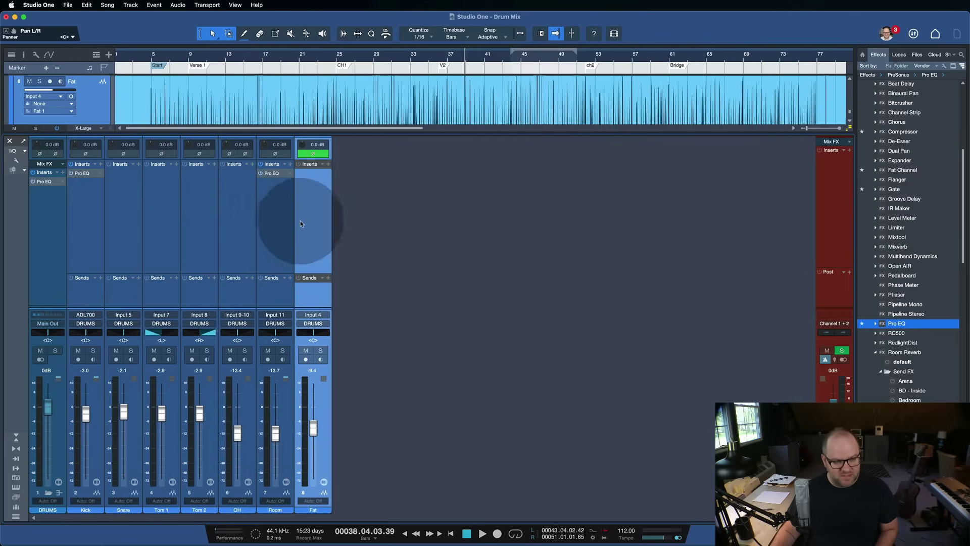
super+click(231, 228)
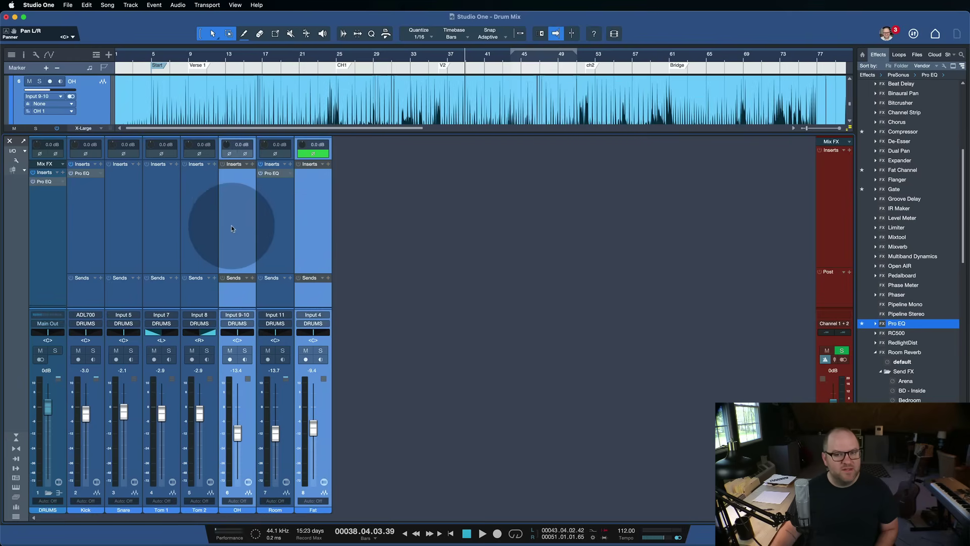
super+click(163, 212)
super+click(90, 199)
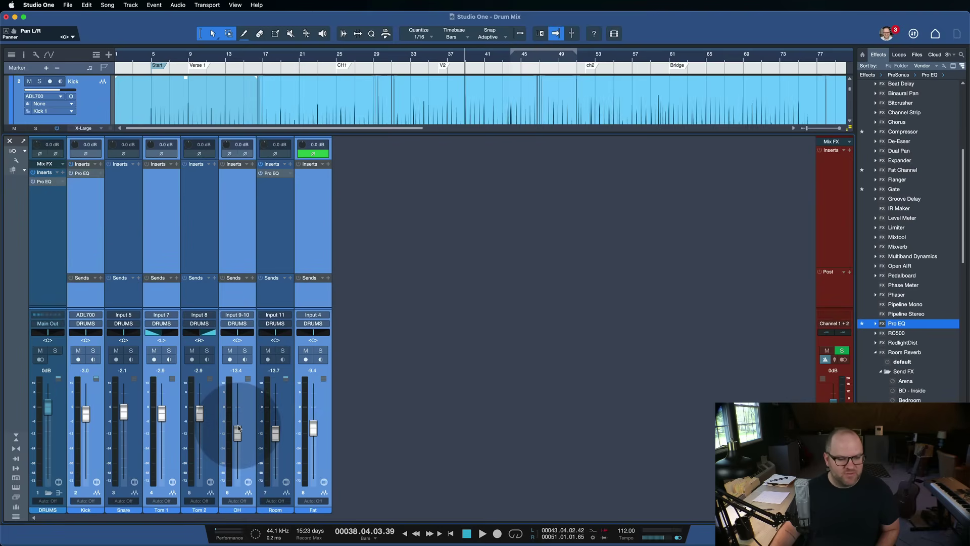
drag(239, 428, 240, 430)
Step: Select Tom 2, Tom 1 and Snare in turn, ending with the OH channel selected
click(194, 223)
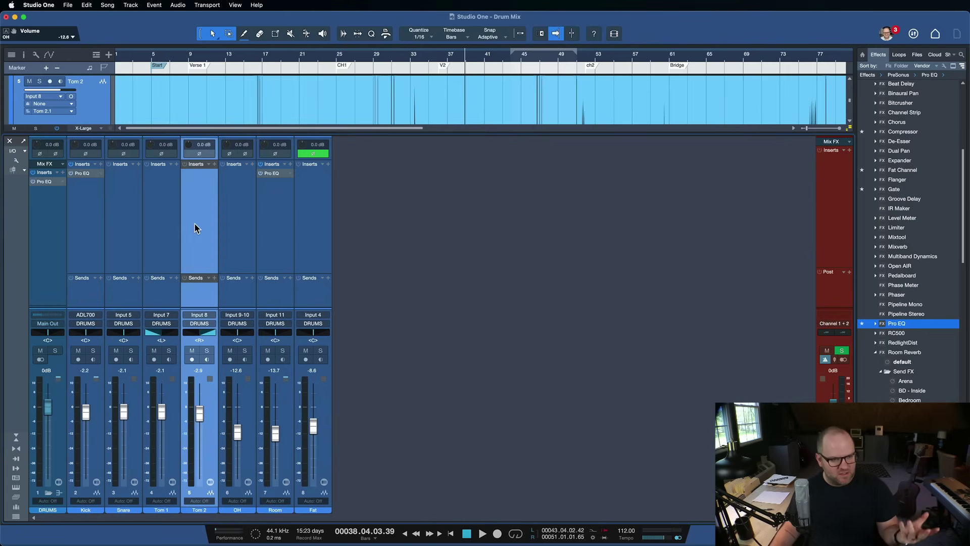
click(162, 221)
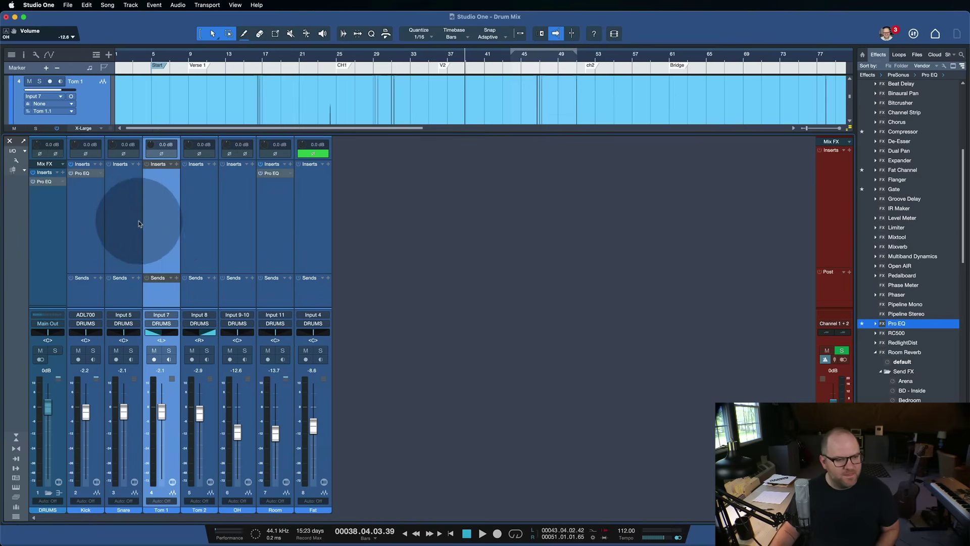
click(140, 223)
click(180, 213)
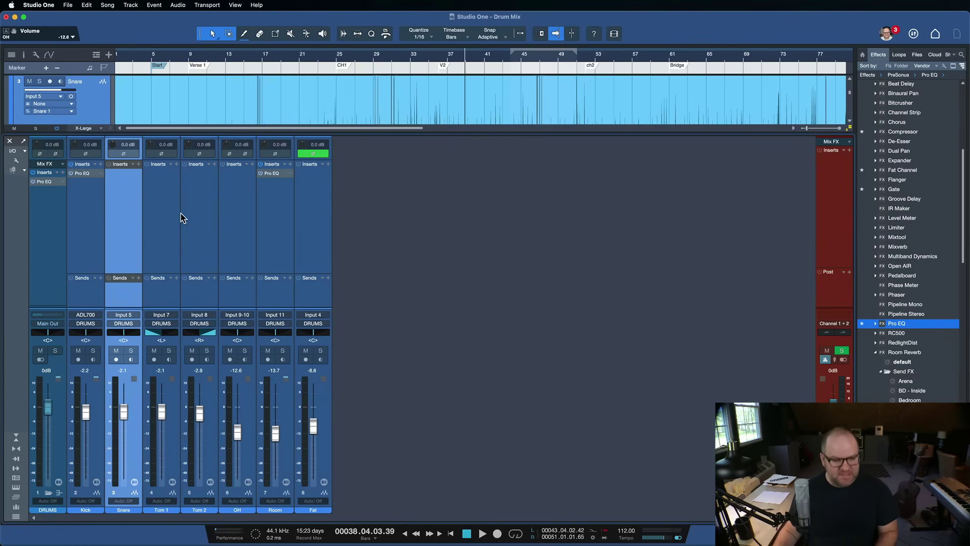
click(183, 211)
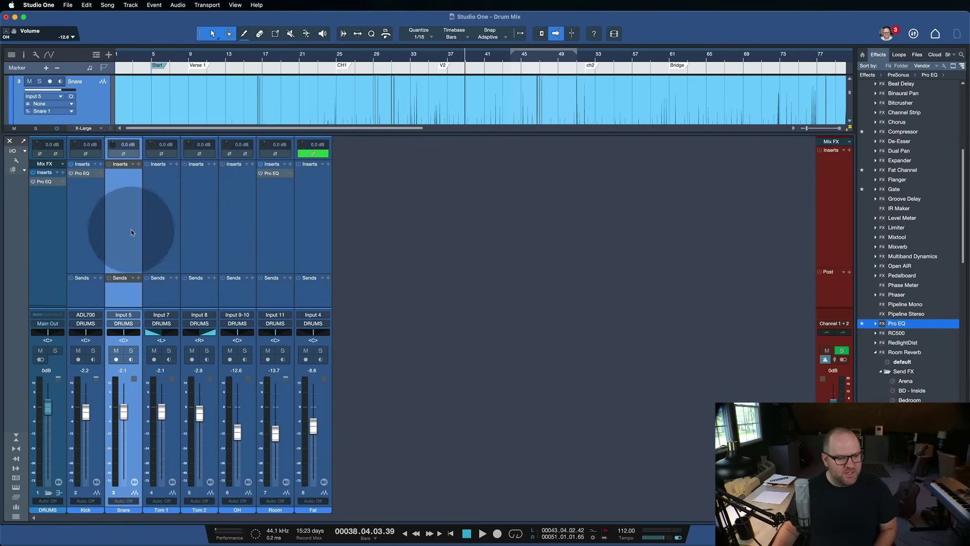
click(238, 236)
Step: Group the selected OH, Room and Fat channels under the name CYMBALS
shift+click(307, 230)
right_click(286, 233)
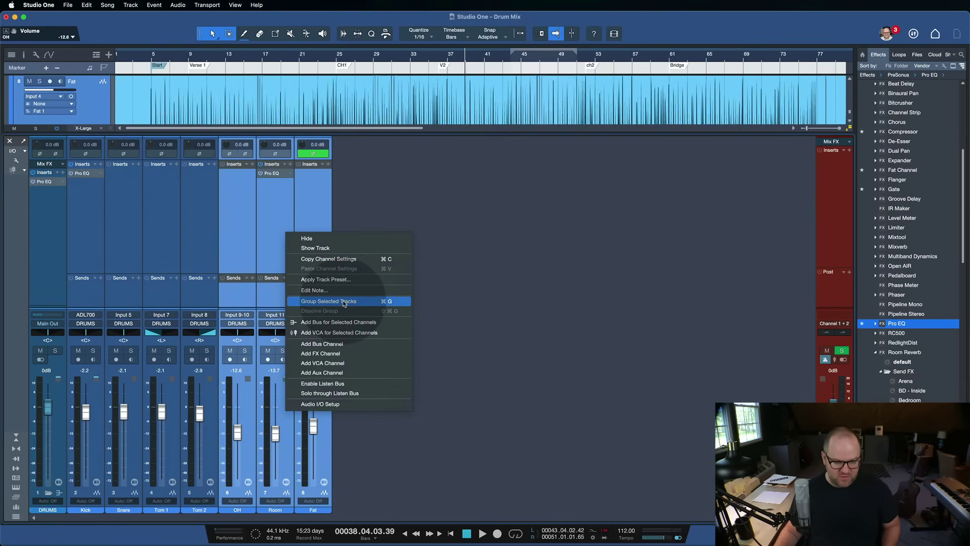
click(343, 302)
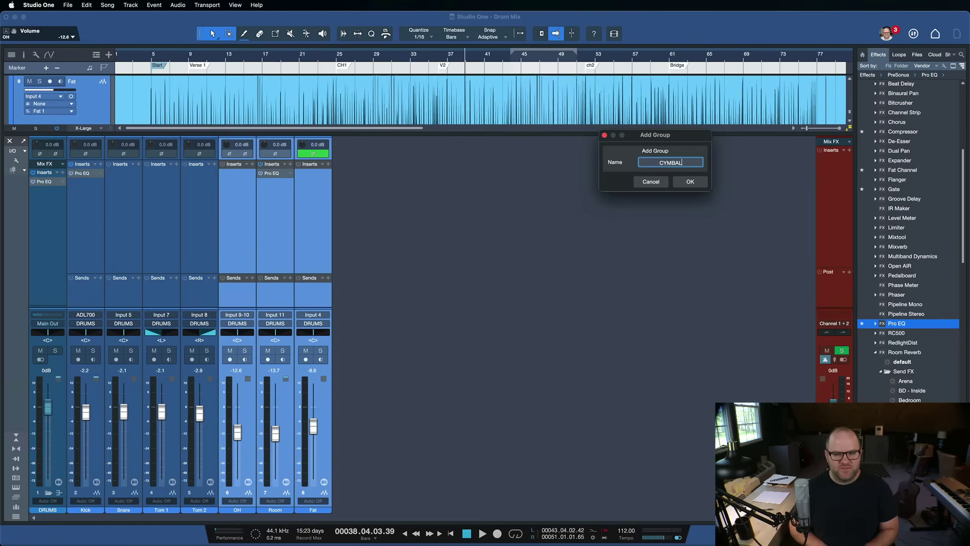
key(Return)
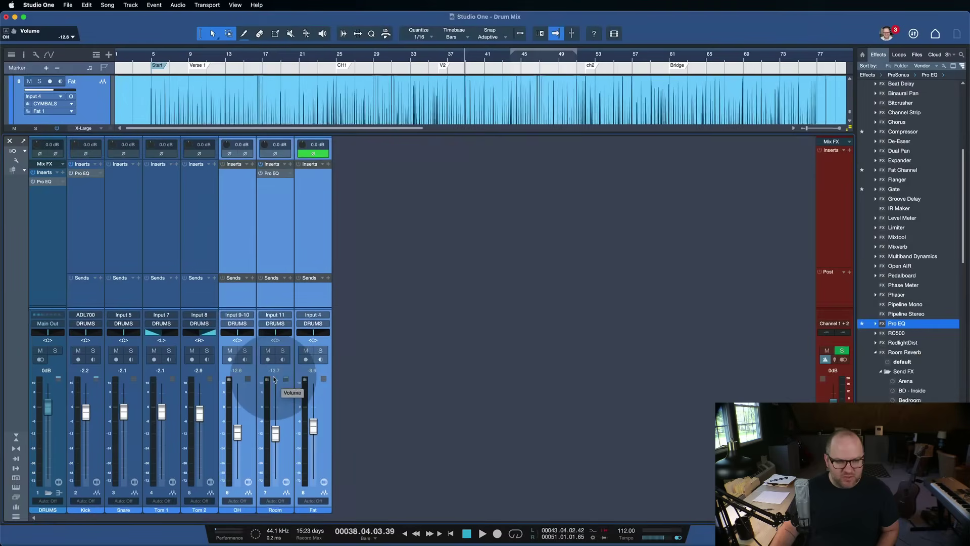
Step: Test the CYMBALS group by lowering Fat so OH and Room follow, then hide the mixer
click(156, 238)
click(278, 242)
click(237, 238)
click(153, 257)
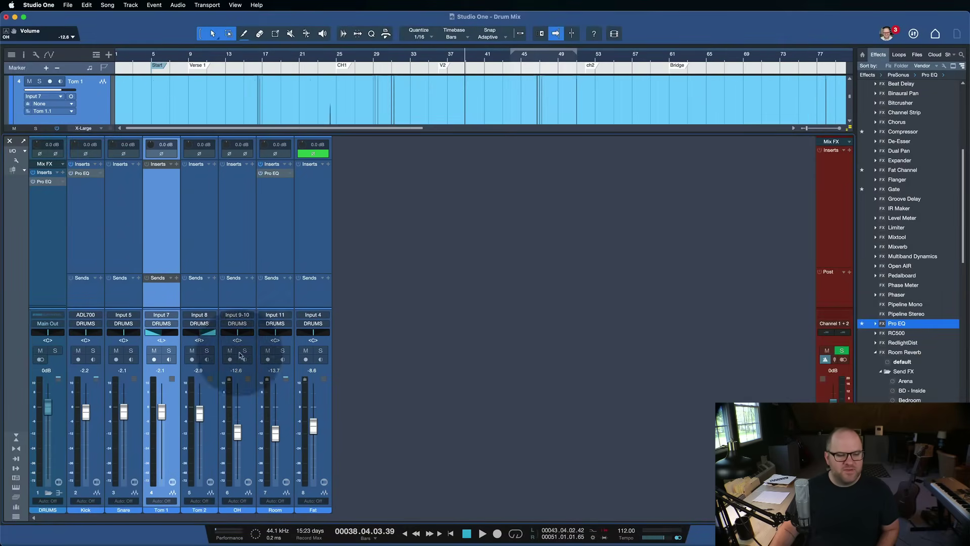
drag(312, 429, 314, 431)
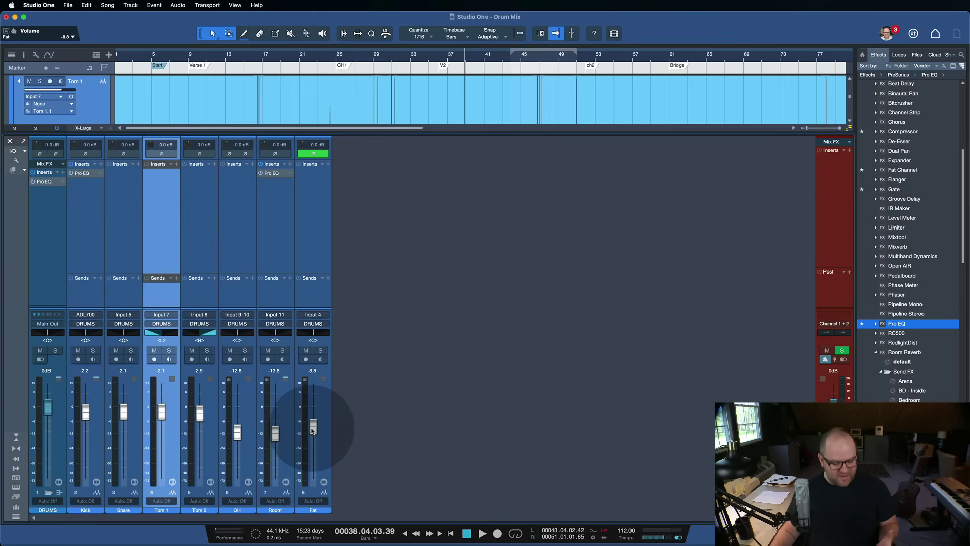
key(F3)
Step: Zoom to fit the song, delete the grouped OH, Room and Fat events, then undo
key(shift+z)
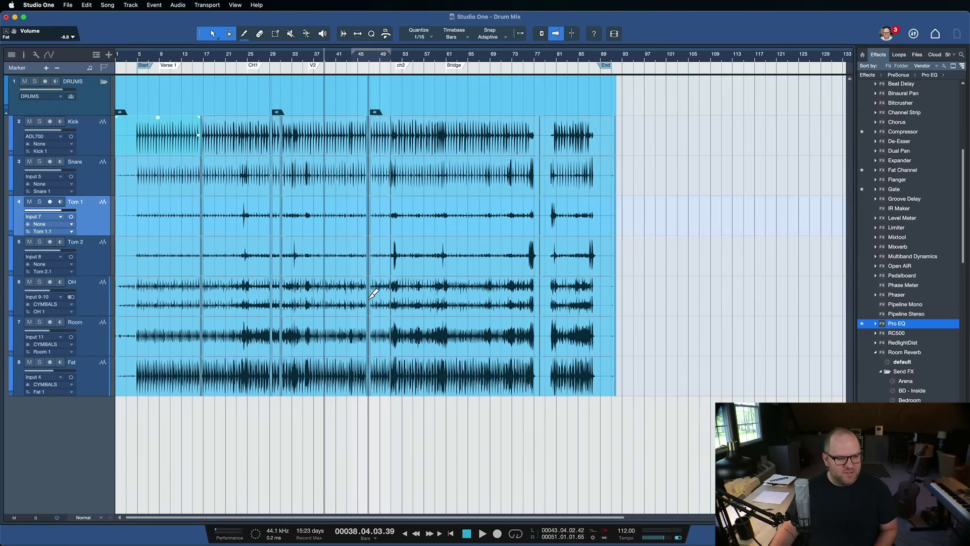
click(449, 382)
key(Delete)
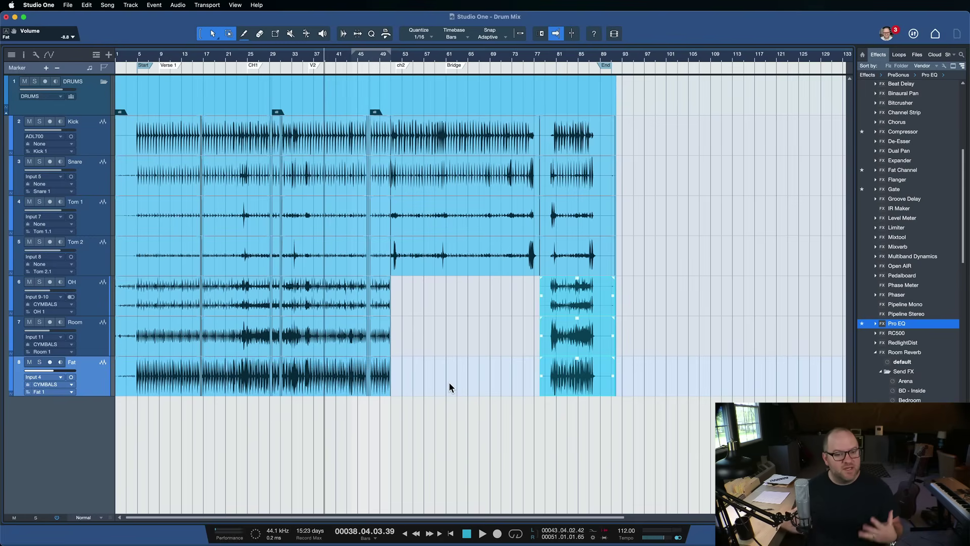
key(ctrl+z)
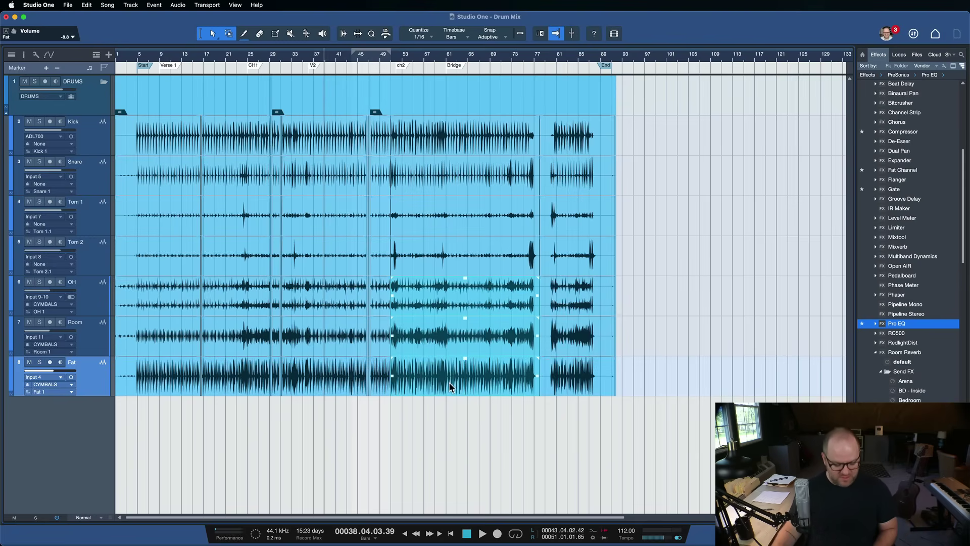
Step: In the Console, dissolve the CYMBALS group and select the Fat channel
key(F3)
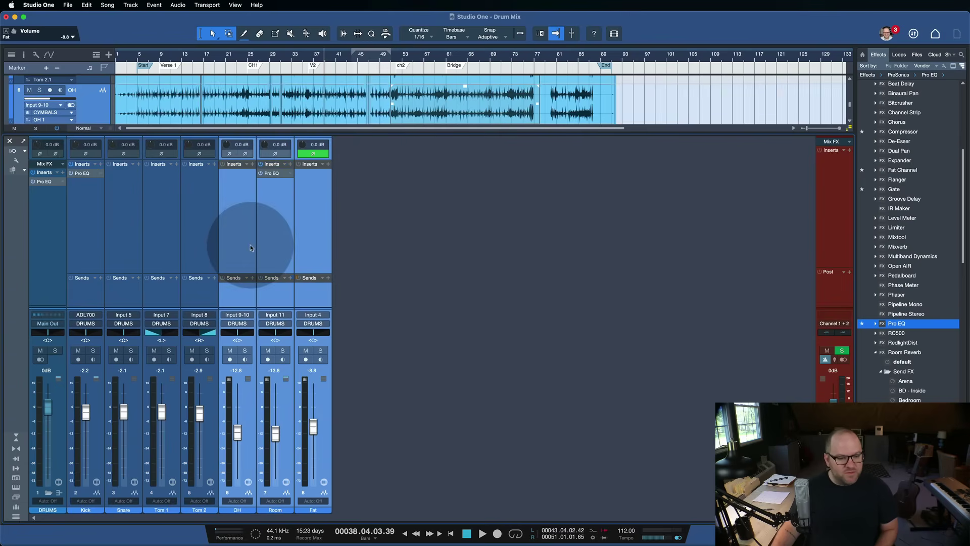
right_click(251, 245)
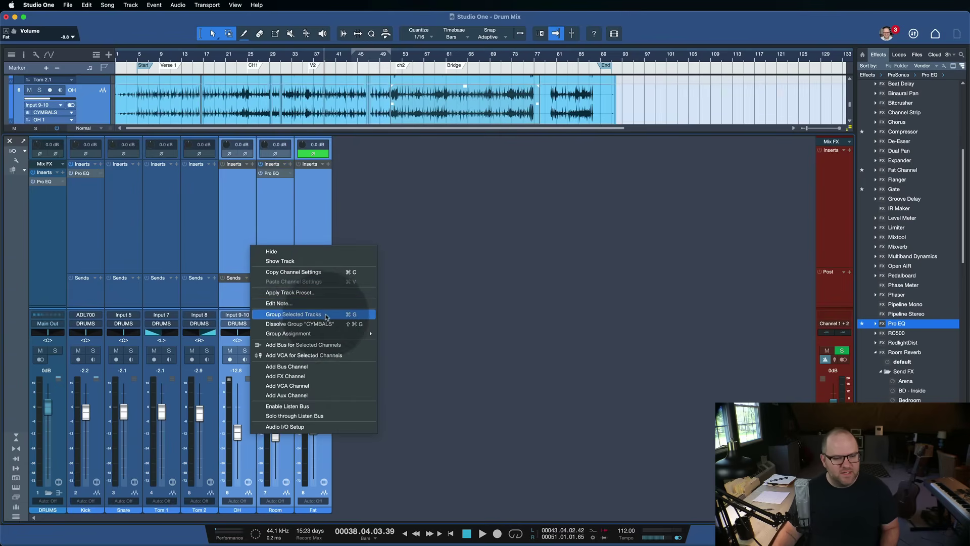
click(320, 324)
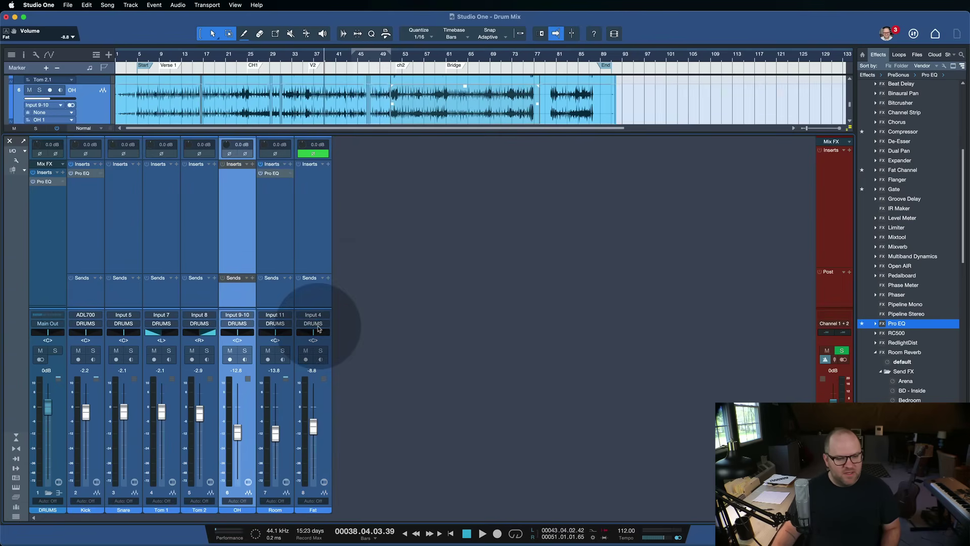
click(296, 256)
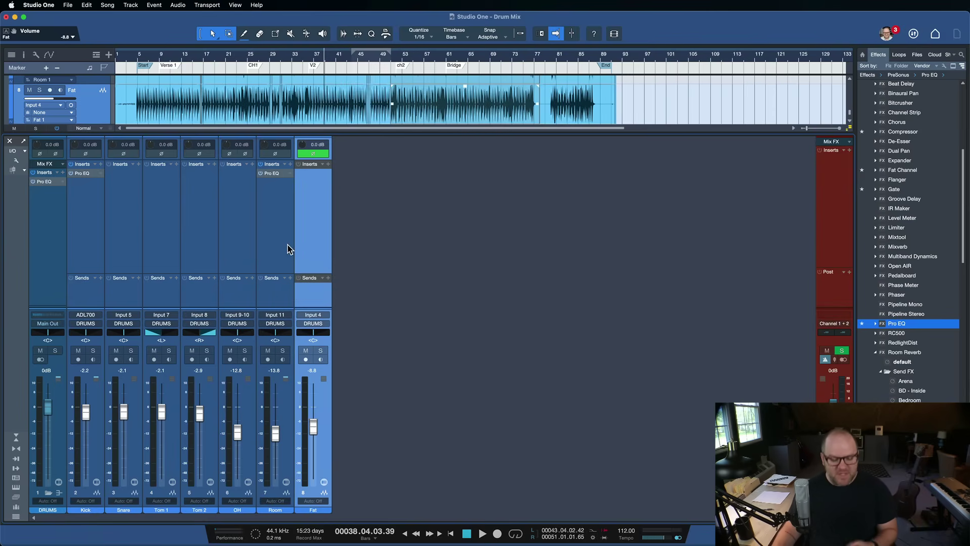
Step: Hide the mixer and enable Group Tracks on the DRUMS folder track
key(F3)
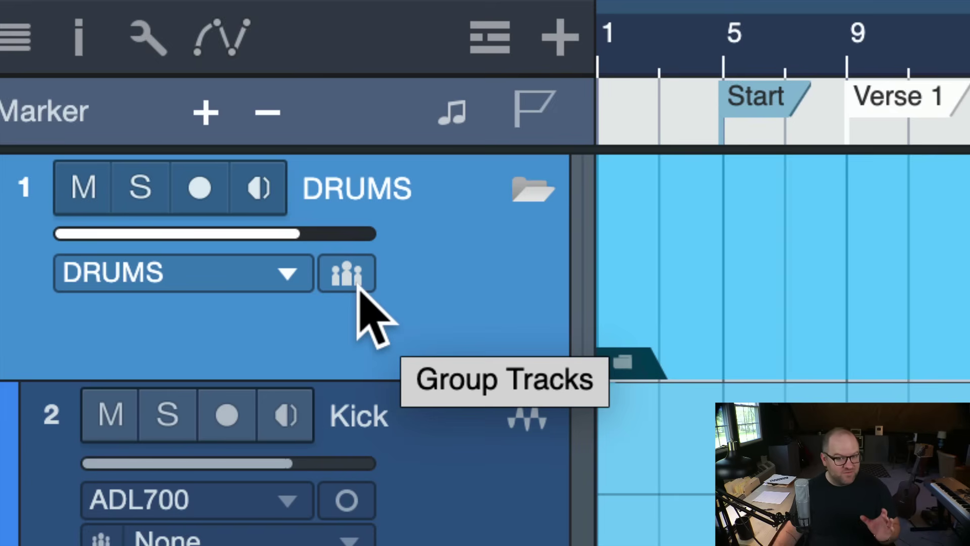
click(354, 275)
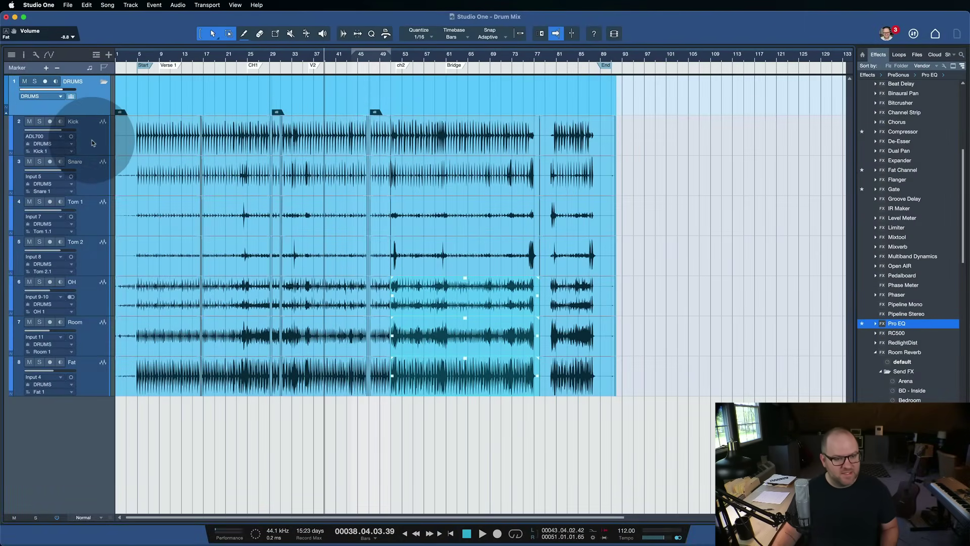
Step: Select the Kick events, zoom in and scroll right to the kick hit at bar 62.3
click(333, 152)
scroll(333, 152, up, 5)
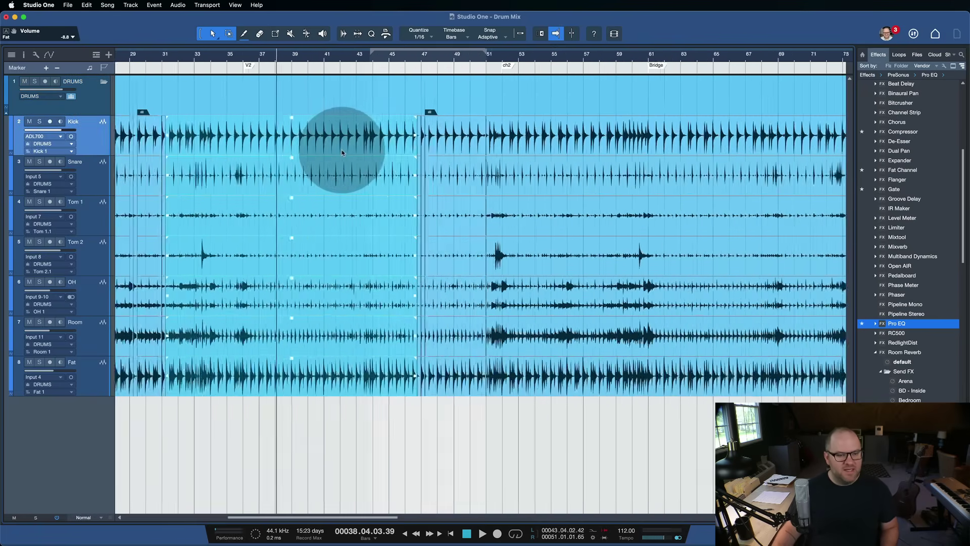
scroll(457, 134, up, 5)
scroll(457, 134, up, 3)
scroll(313, 121, up, 3)
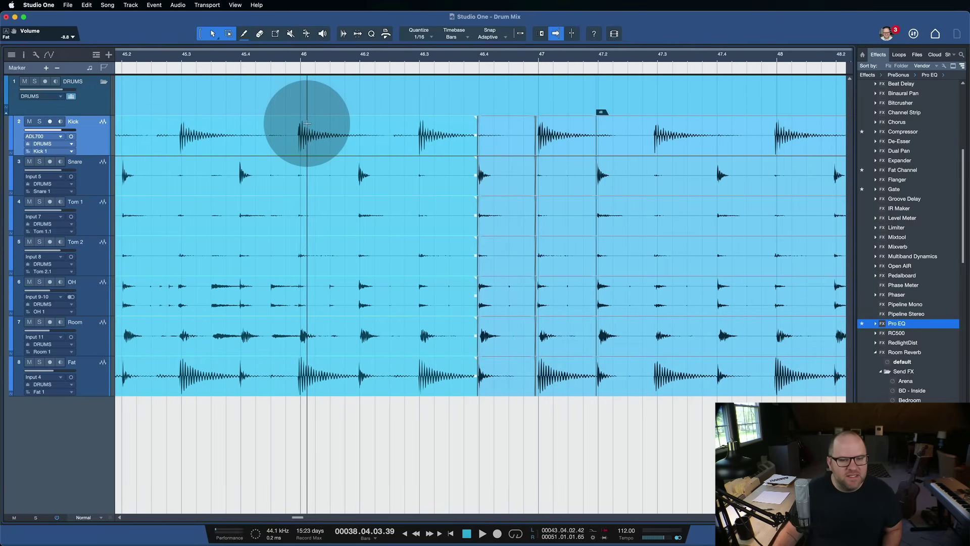
scroll(307, 123, right, 10)
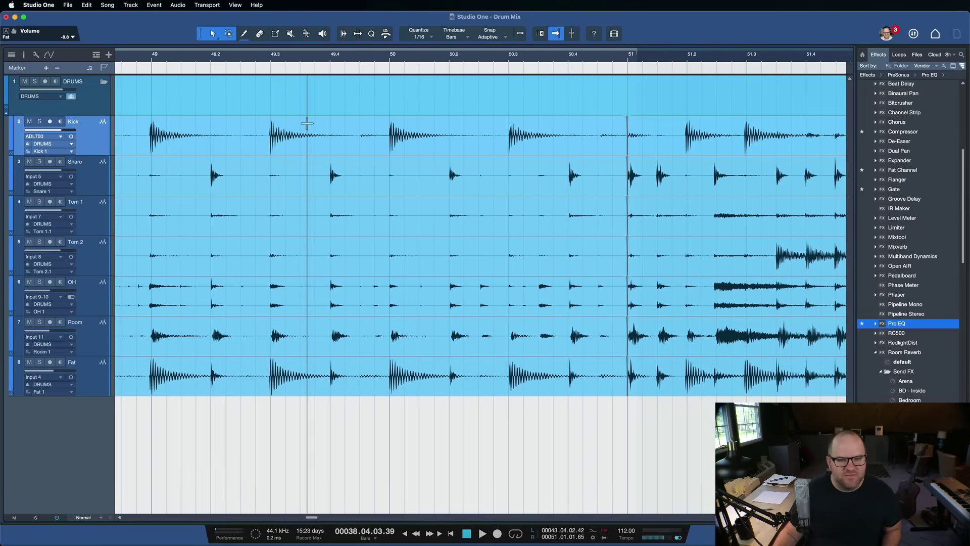
scroll(306, 123, right, 12)
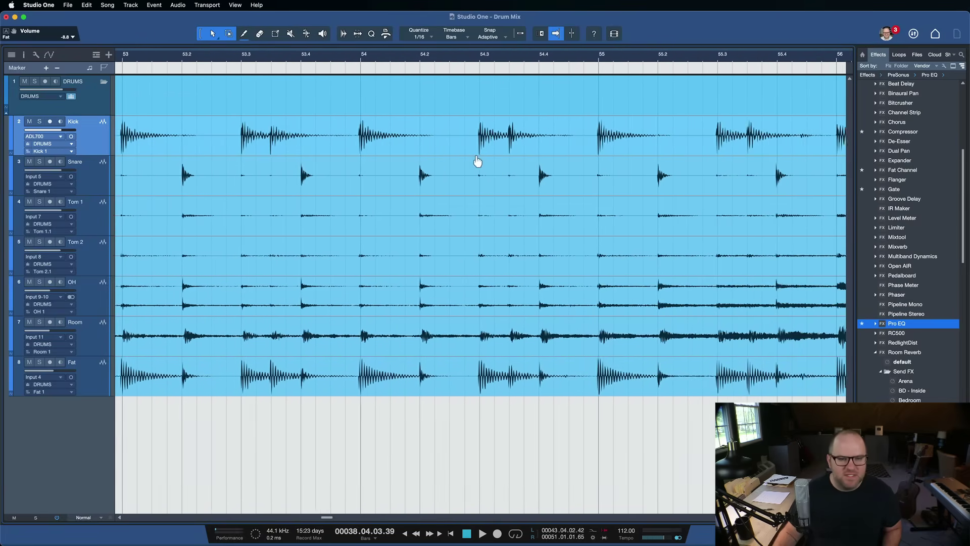
scroll(477, 161, right, 15)
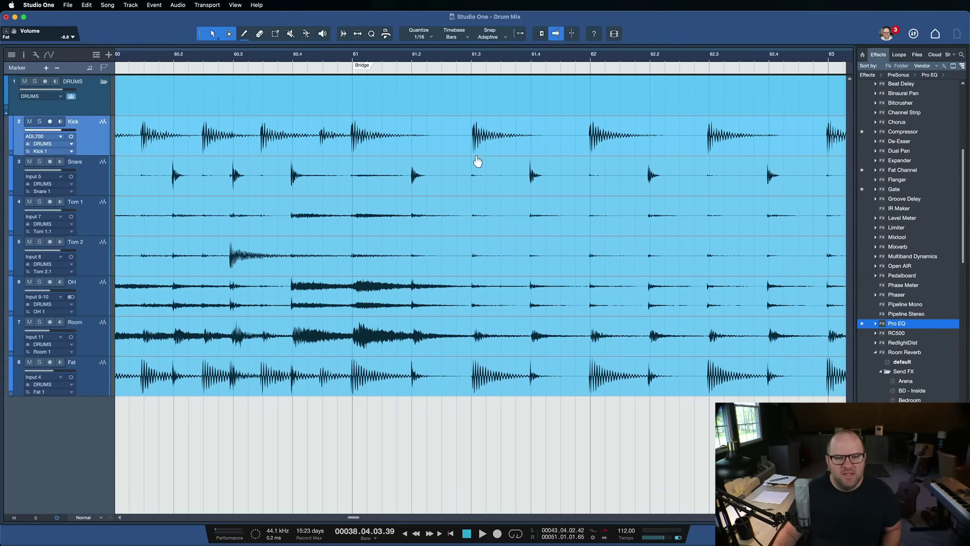
scroll(478, 162, right, 8)
scroll(531, 108, up, 5)
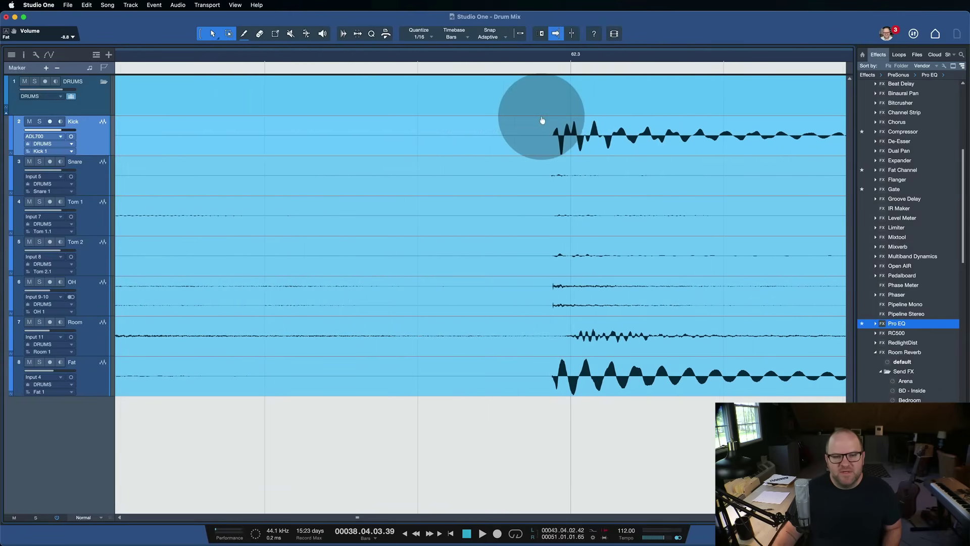
scroll(577, 141, down, 4)
scroll(577, 142, right, 6)
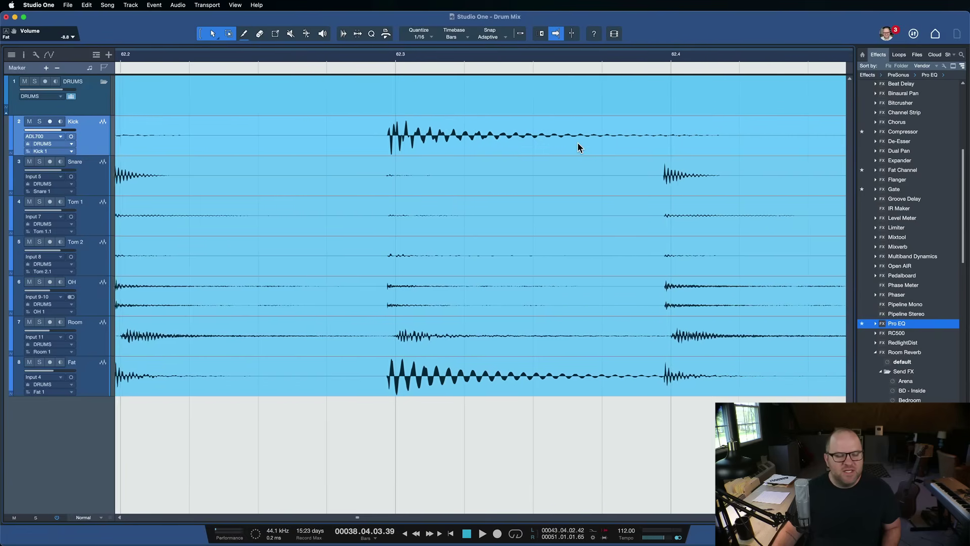
scroll(372, 141, right, 1)
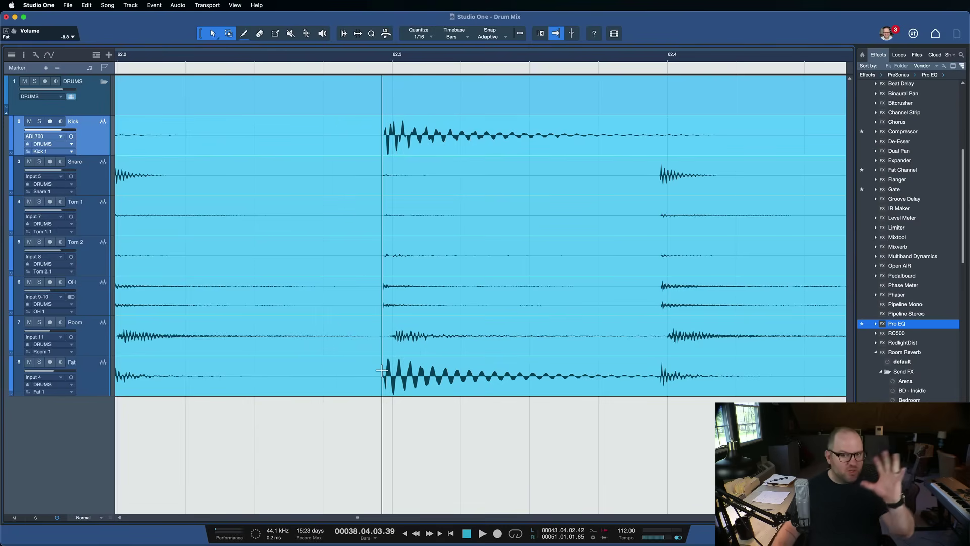
Step: Split all drum events on both sides of the bar 62.3 kick and nudge the middle section later
click(382, 140)
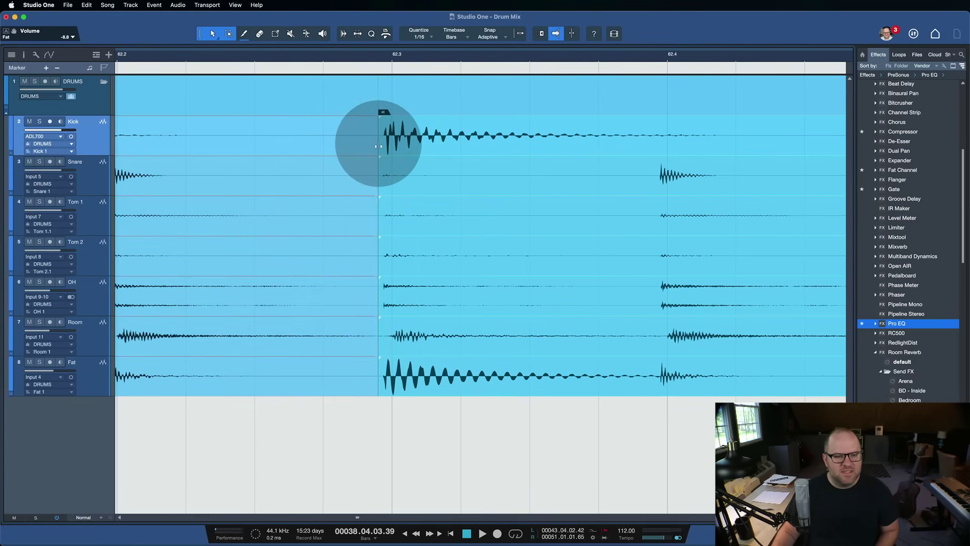
alt+click(799, 133)
drag(585, 152, 594, 150)
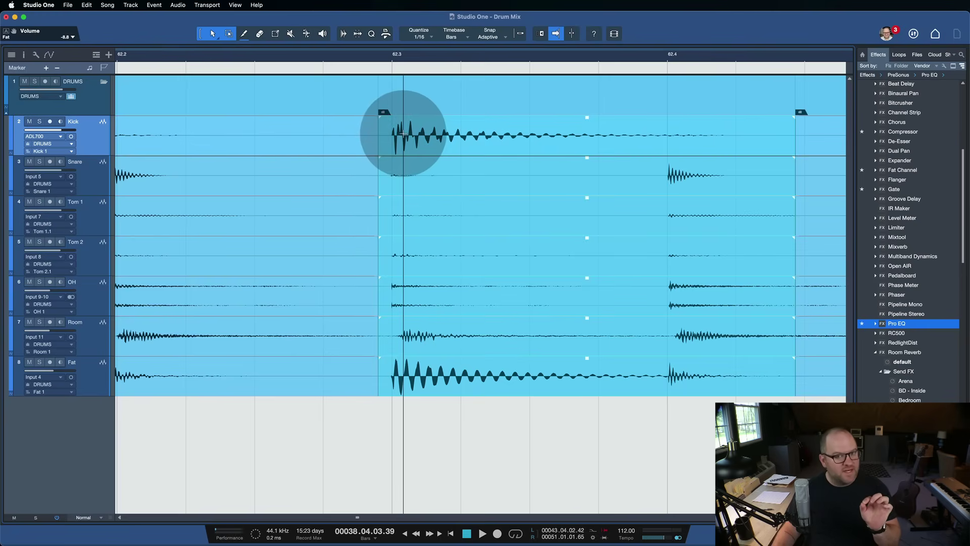
Step: Toggle DRUMS folder grouping, add crossfades at the split points, and select the folder track
click(71, 97)
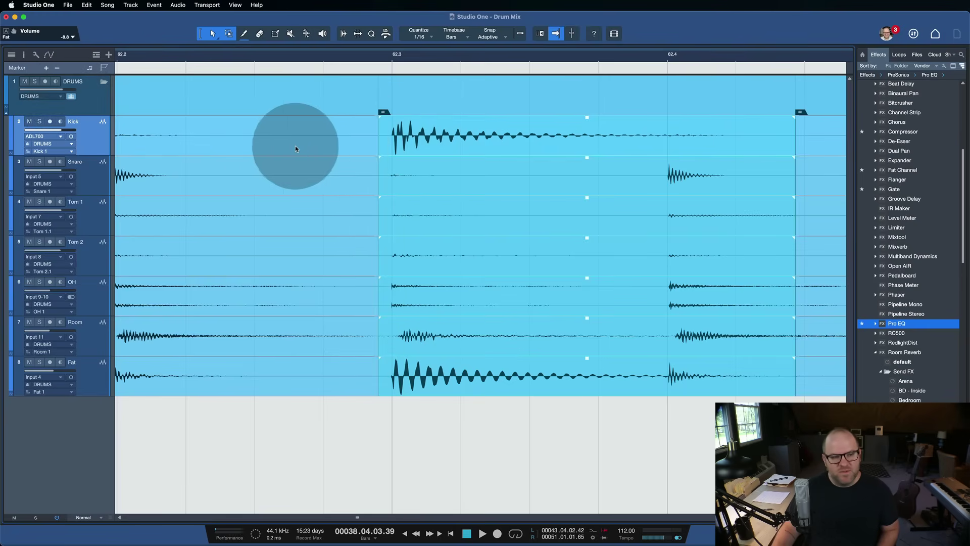
click(456, 148)
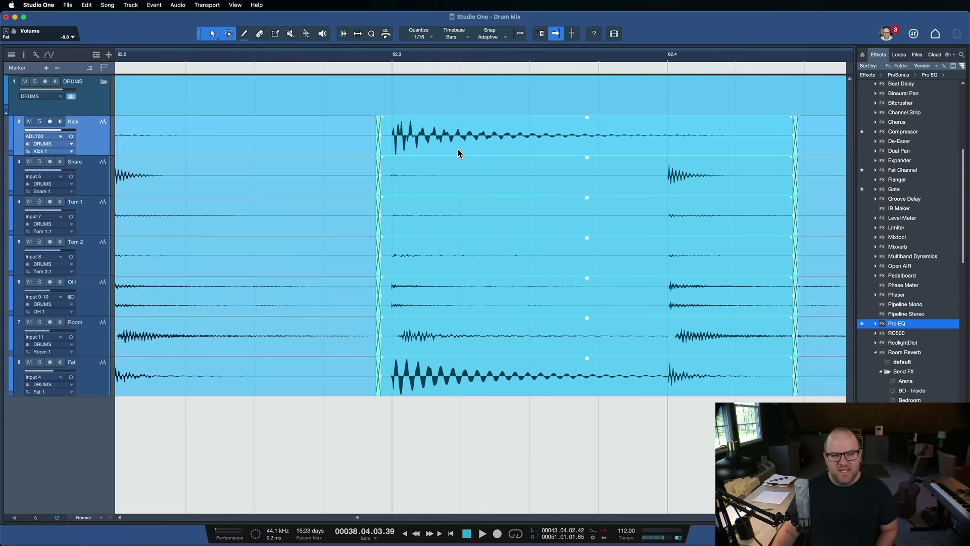
click(90, 99)
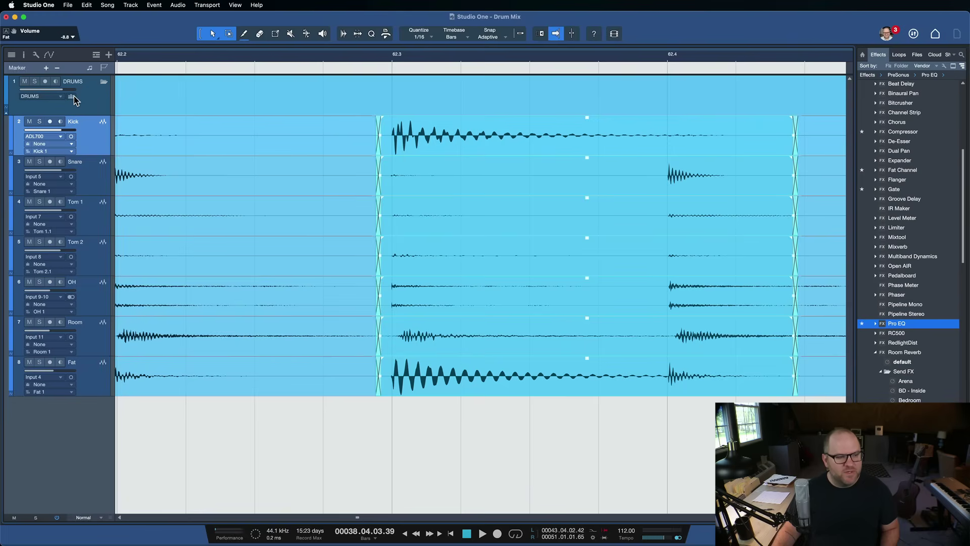
click(73, 98)
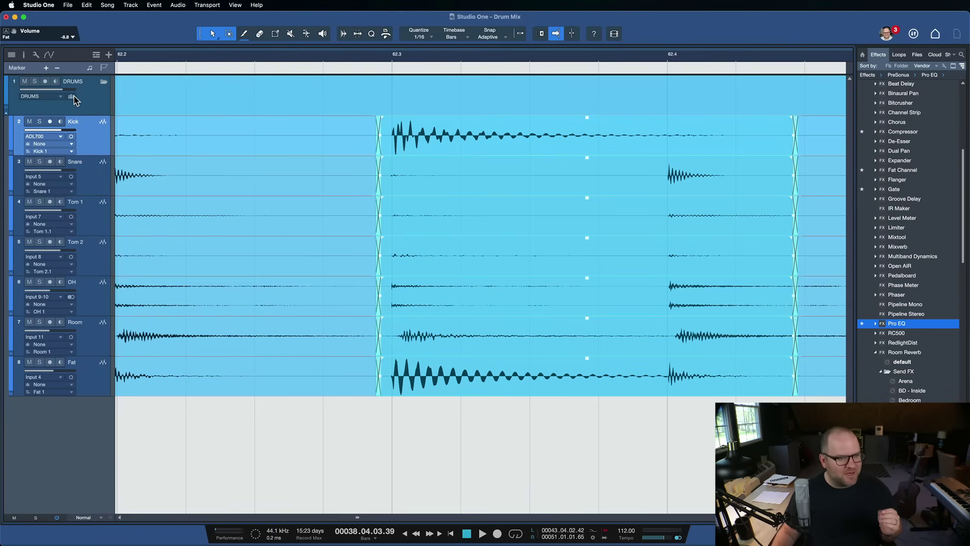
click(73, 98)
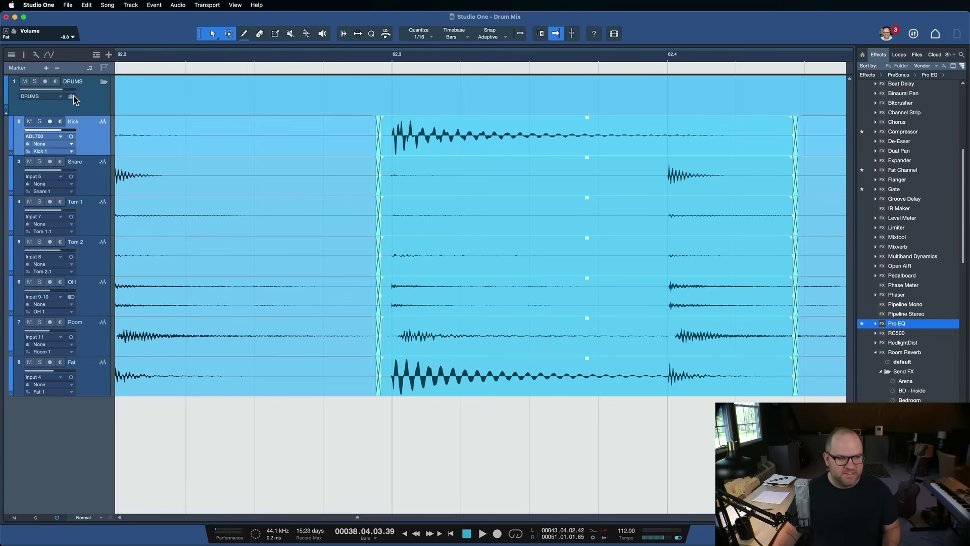
click(99, 103)
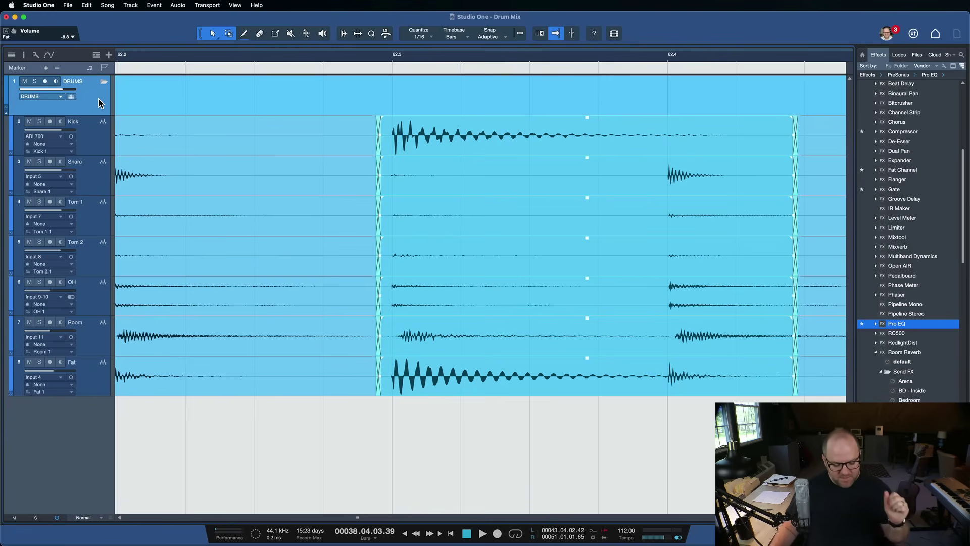
click(99, 107)
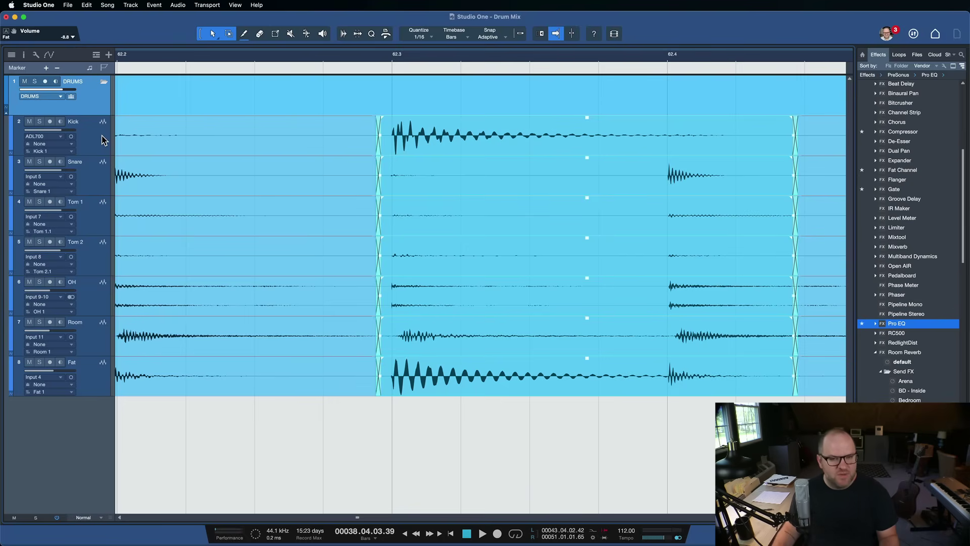
Step: Drag the Room Reverb Medium Studio preset into the Console to create an FX channel
key(F3)
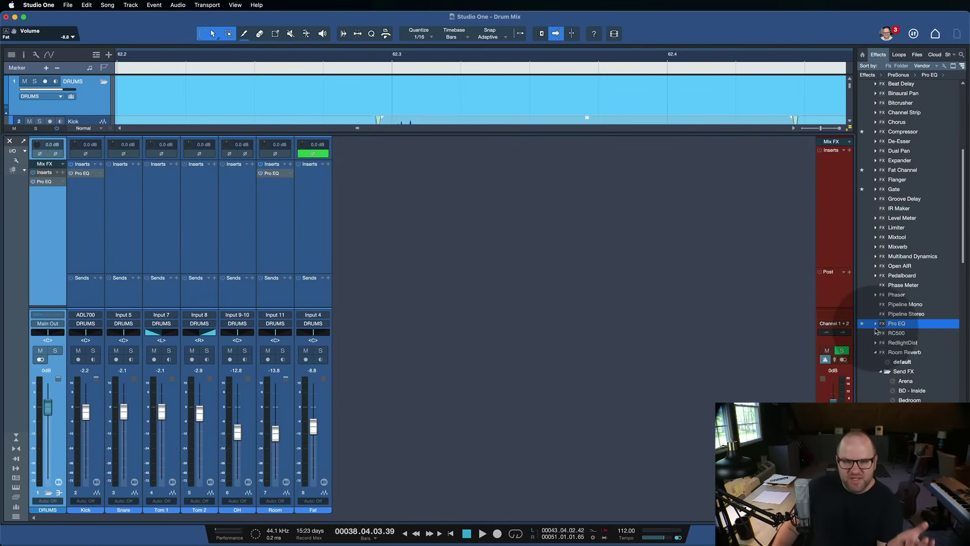
click(901, 354)
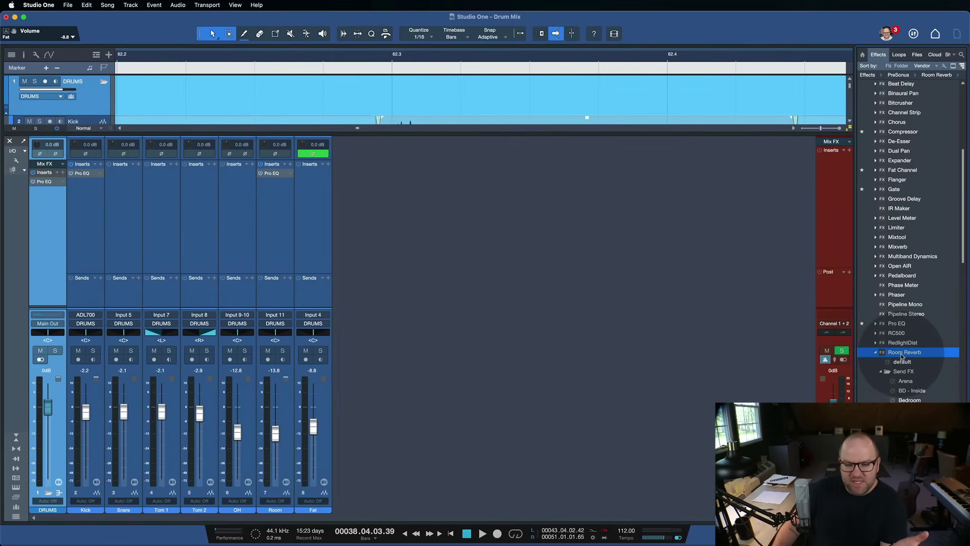
scroll(909, 379, down, 5)
scroll(917, 354, down, 2)
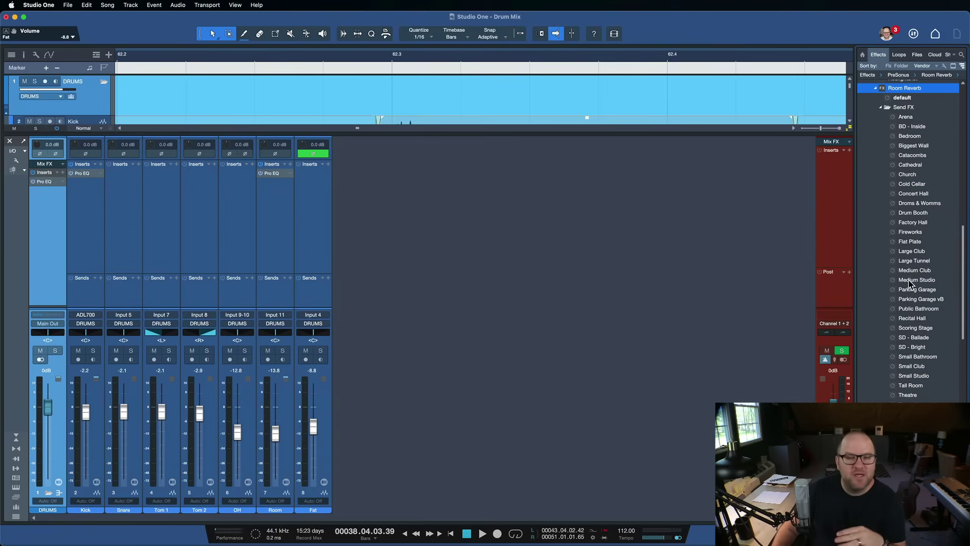
drag(910, 284, 127, 296)
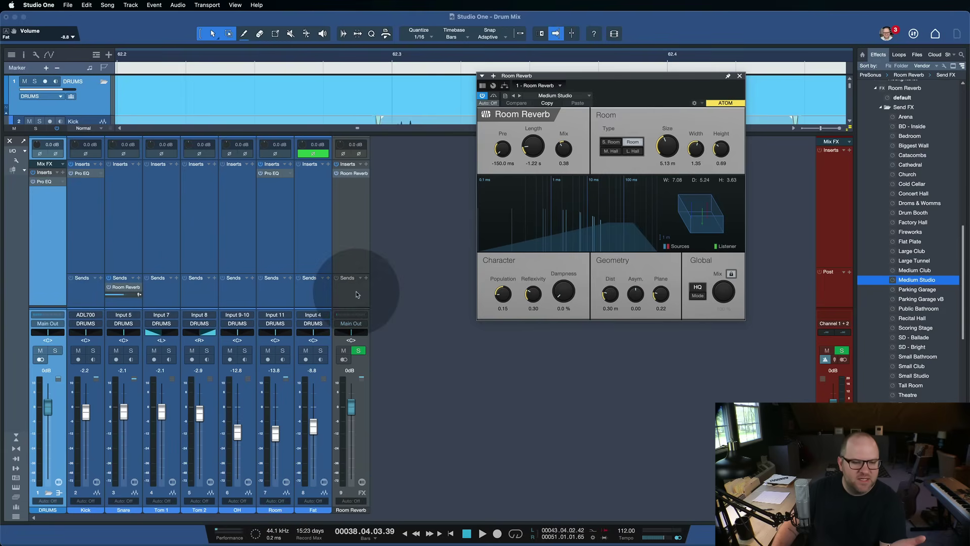
Step: Try a few swatches, set the Room Reverb FX channel to teal-green, and reopen its editor
click(348, 220)
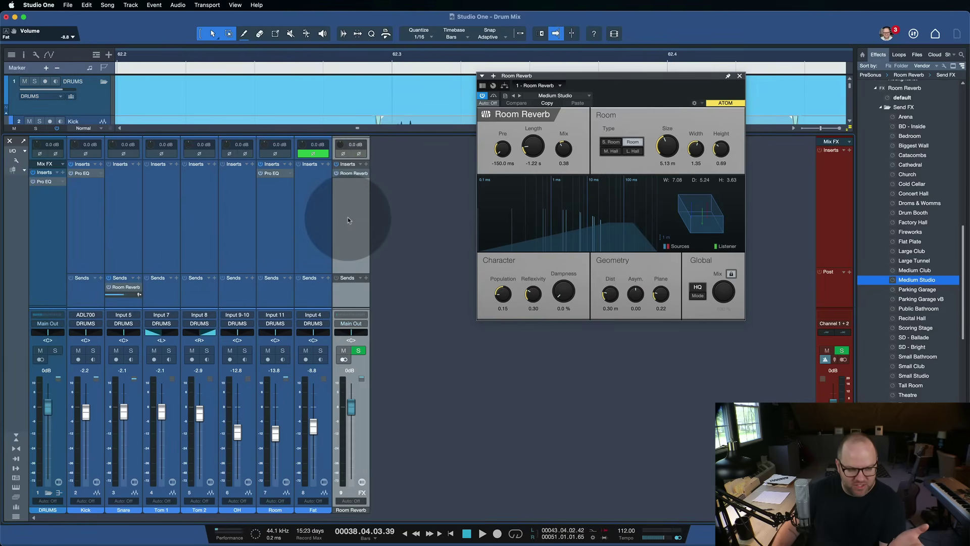
click(368, 511)
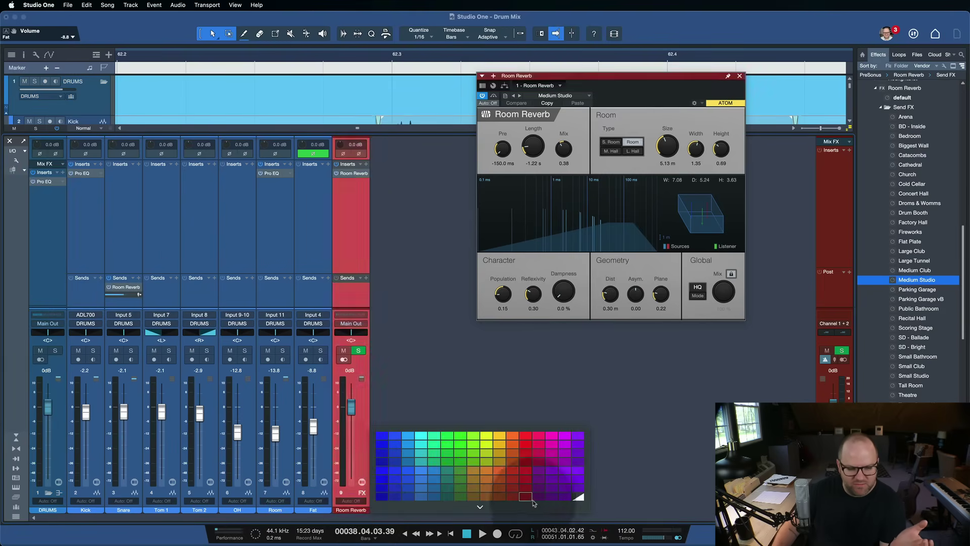
click(580, 499)
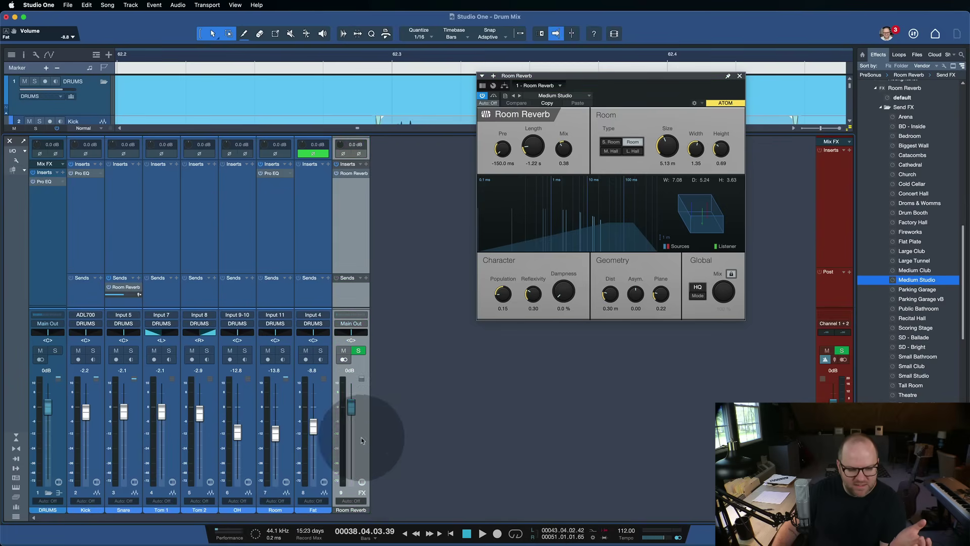
click(368, 511)
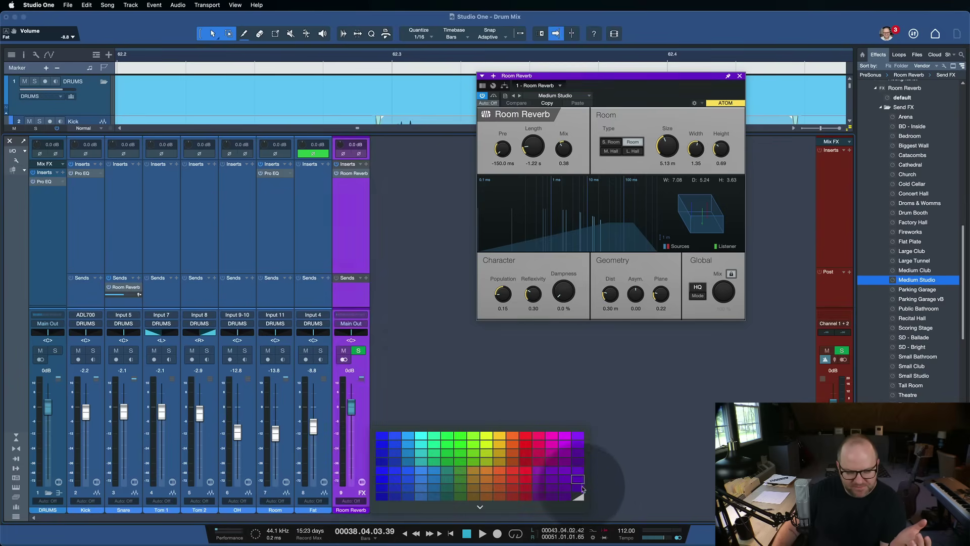
click(431, 443)
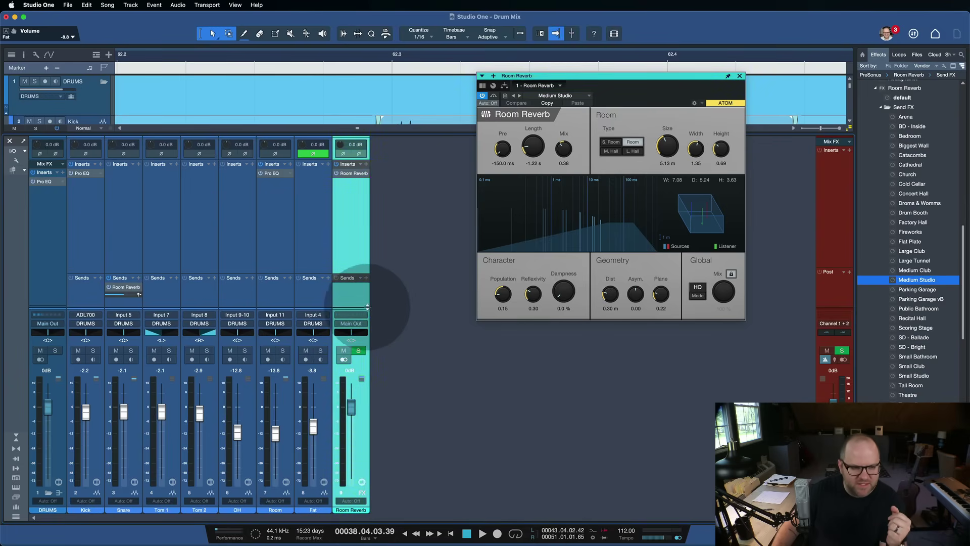
click(325, 238)
click(353, 229)
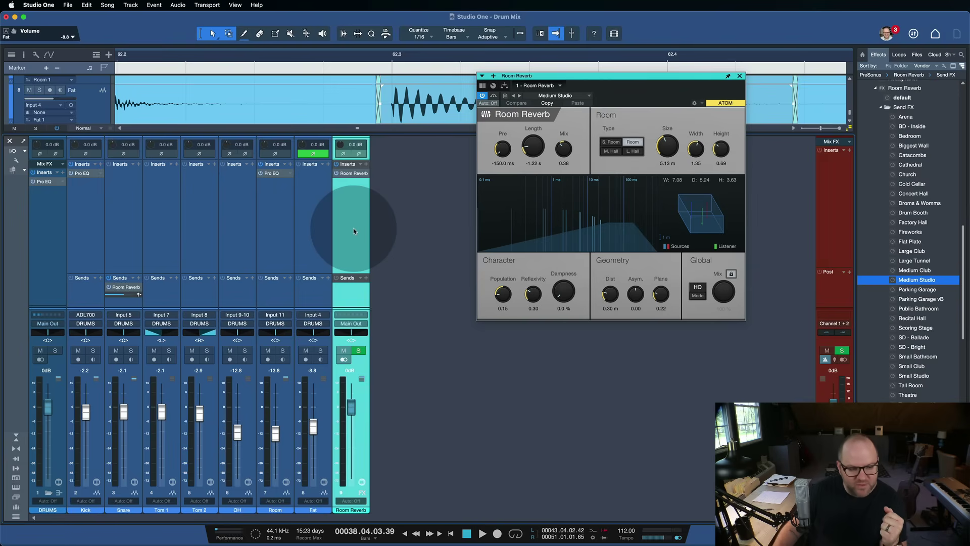
click(356, 286)
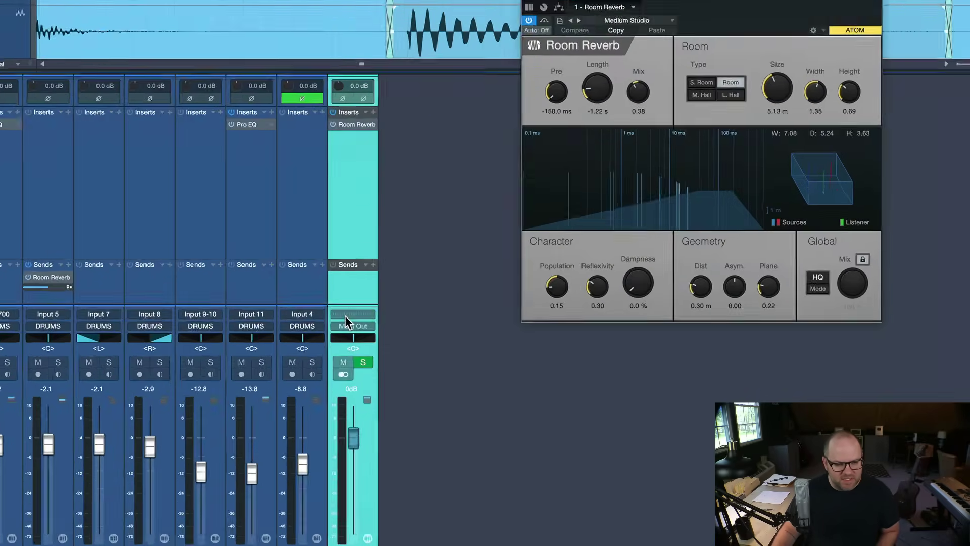
Step: Raise the Snare's Room Reverb send to +7.3 dB while auditioning with playback
mouse_move(345, 316)
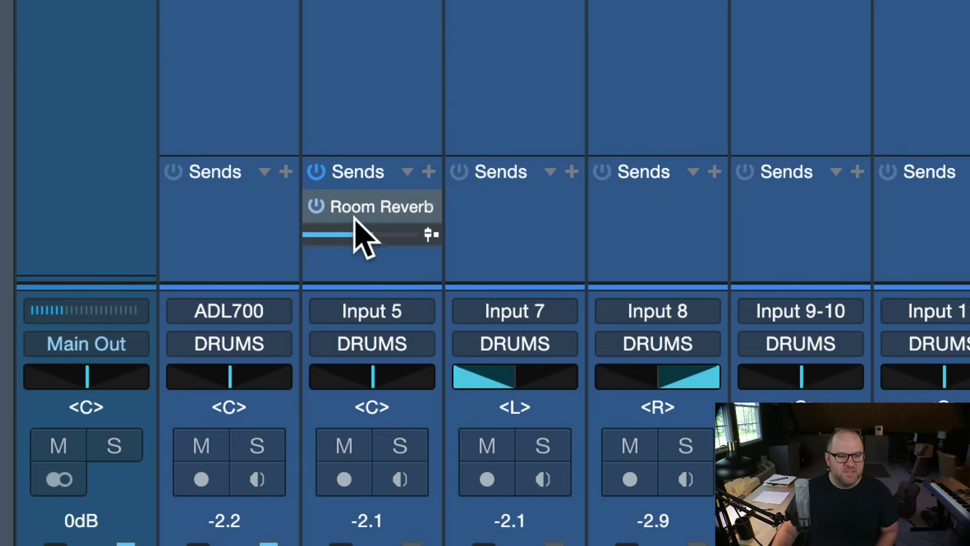
drag(368, 226, 303, 244)
double_click(411, 210)
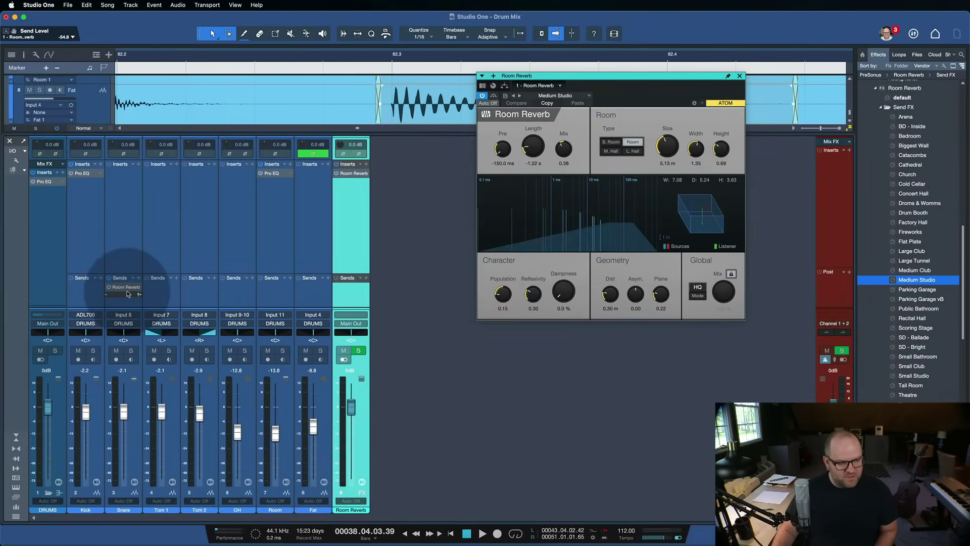
drag(129, 294, 137, 296)
key(space)
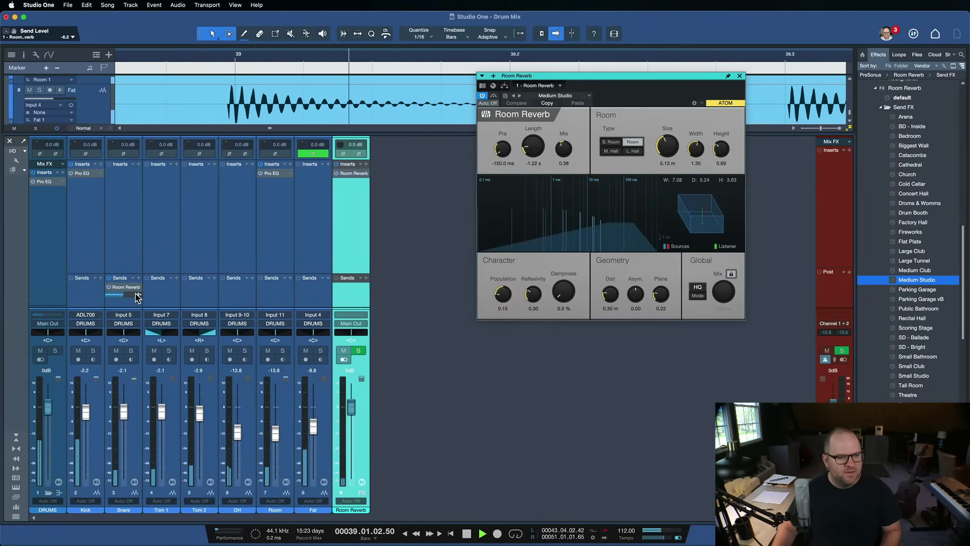
drag(123, 296, 135, 299)
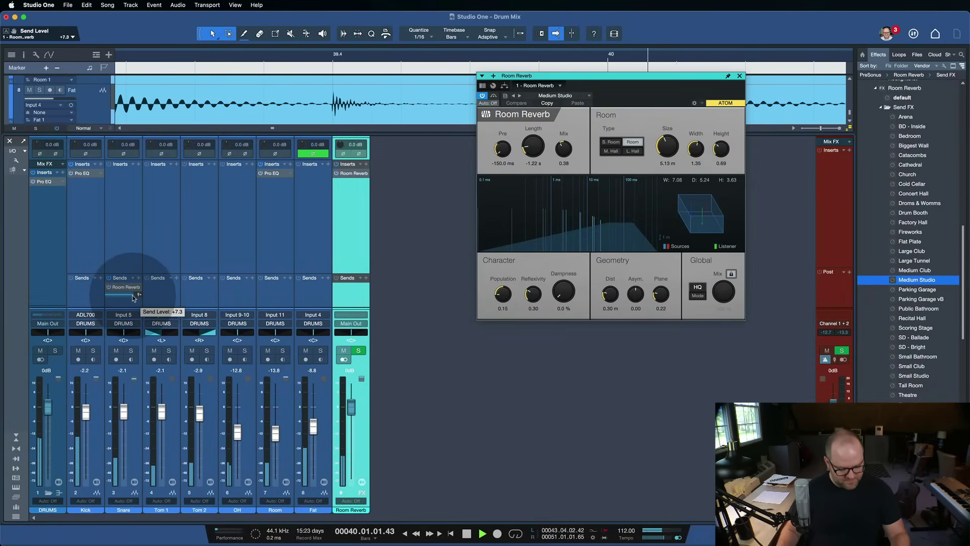
key(space)
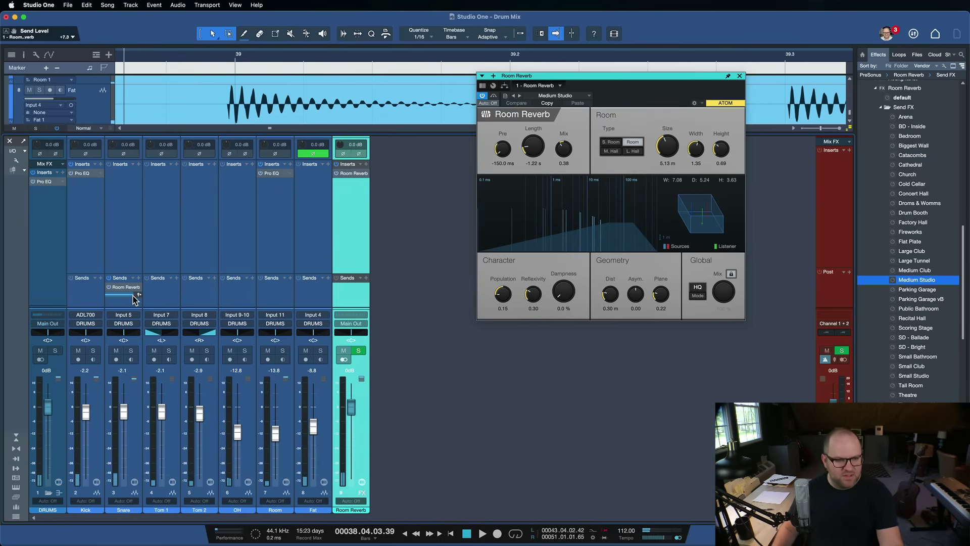
Step: Insert Pro EQ after the reverb with its low cut enabled at 331 Hz
click(871, 243)
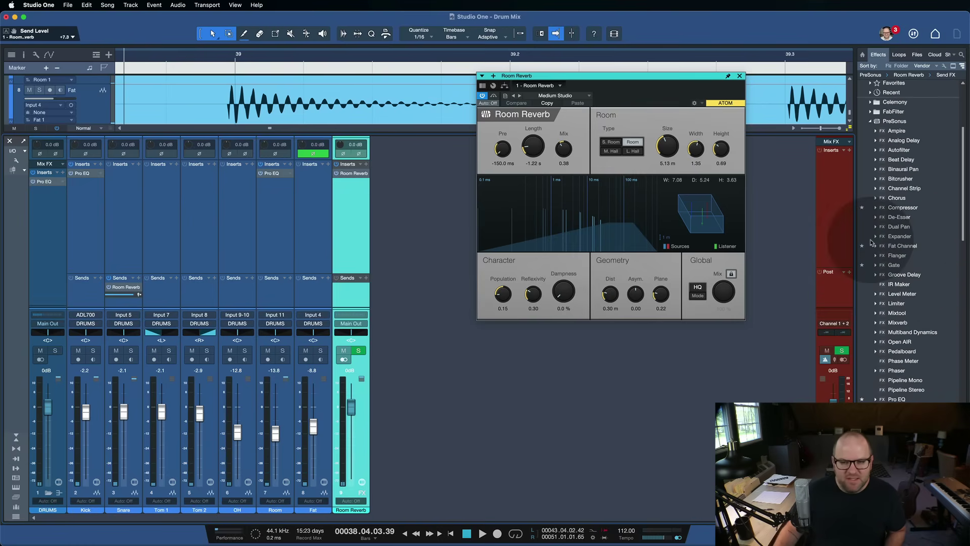
click(864, 398)
drag(862, 385, 348, 186)
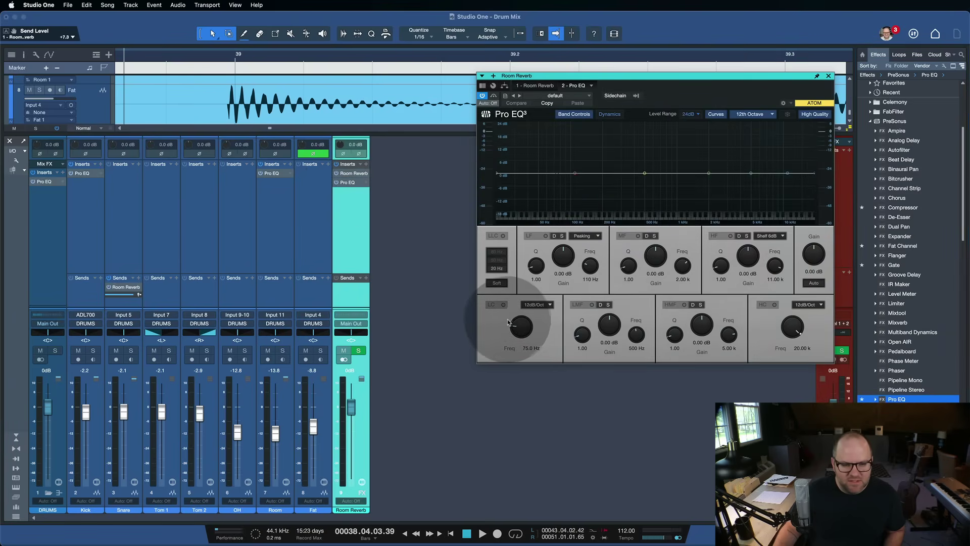
click(502, 305)
drag(520, 326, 515, 295)
key(space)
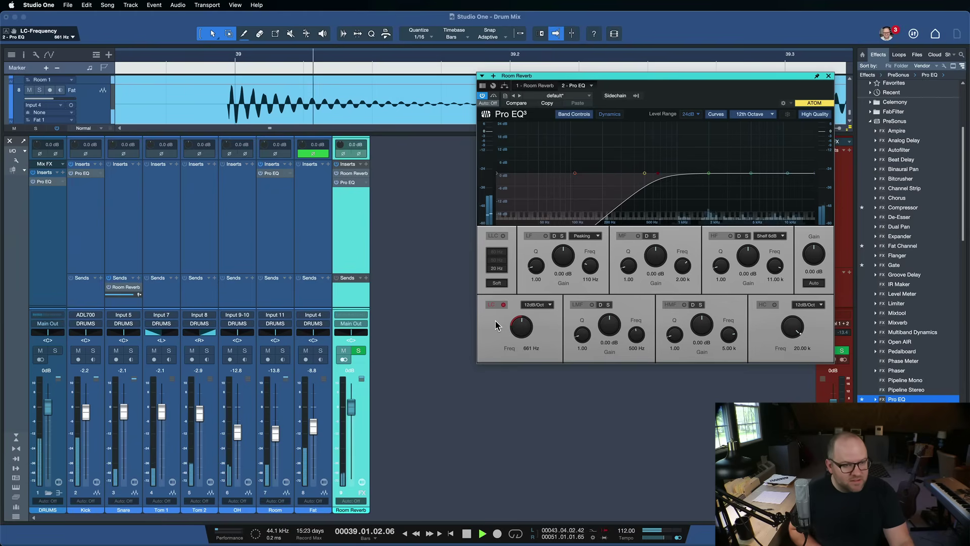
key(space)
drag(531, 331, 540, 353)
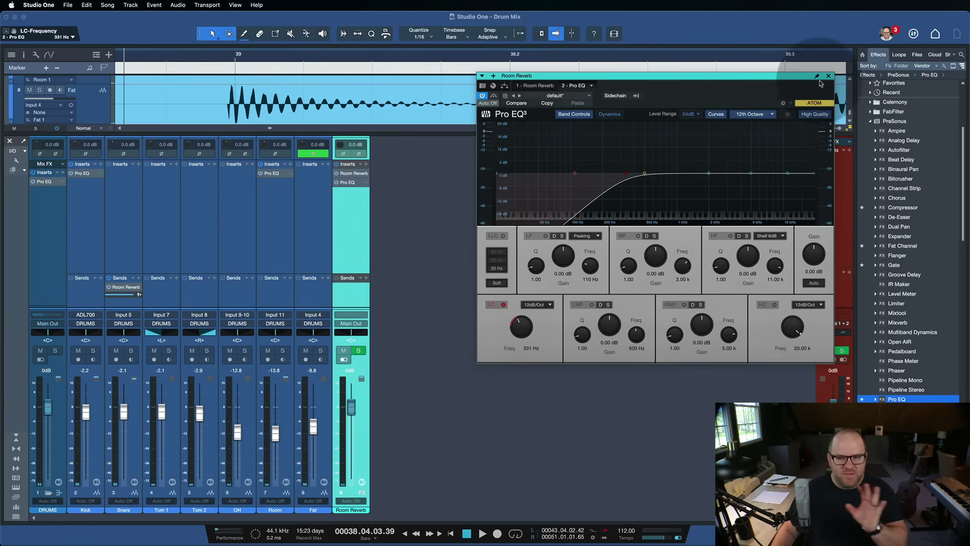
click(828, 76)
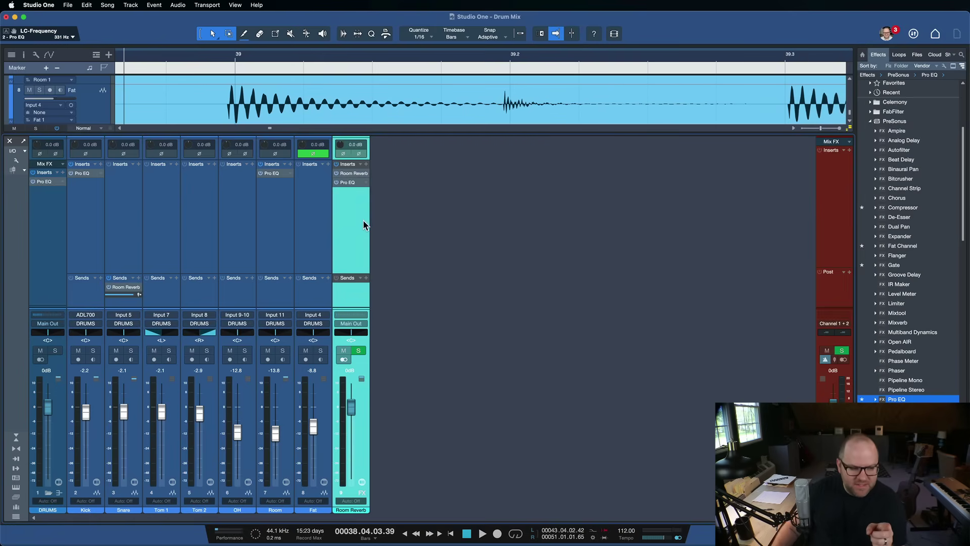
Step: Solo the Snare channel and play it with its Room Reverb, then stop
click(48, 253)
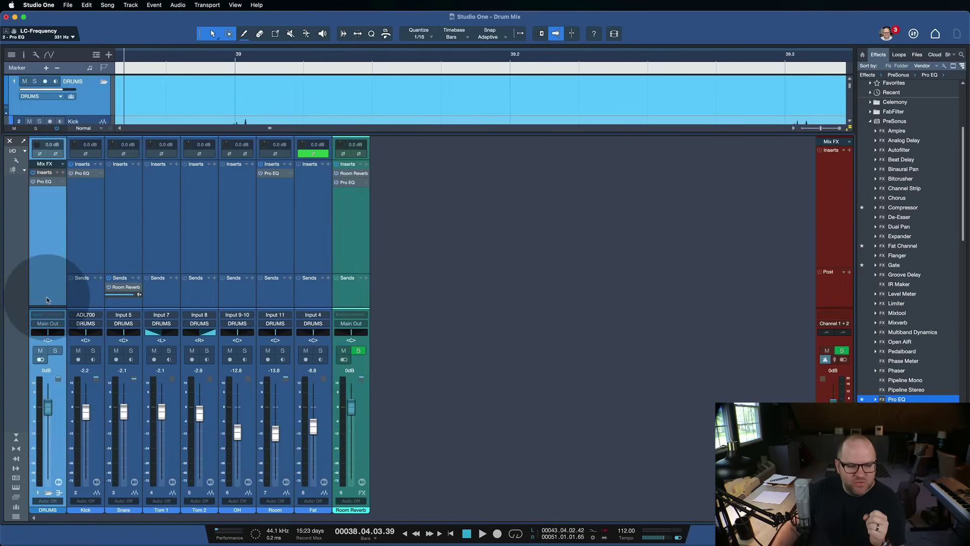
click(362, 231)
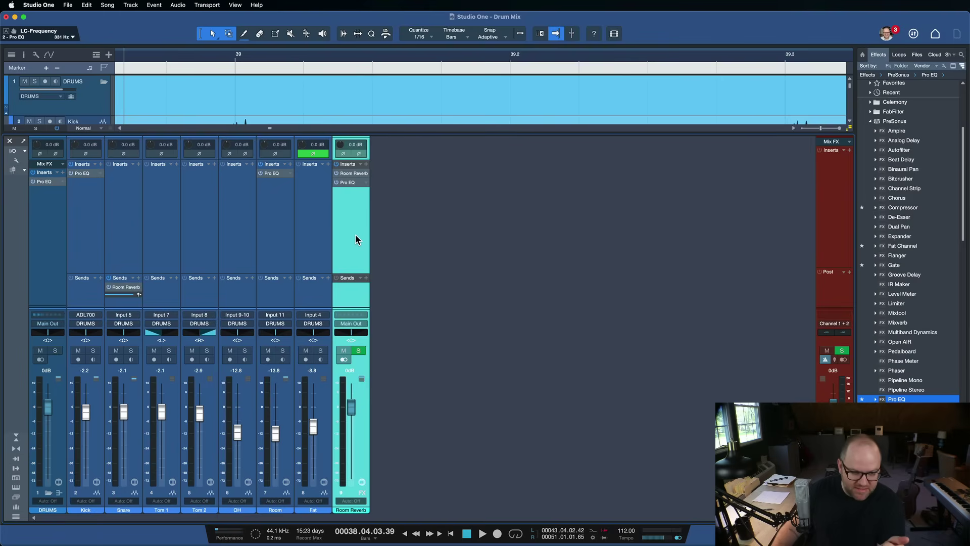
click(355, 235)
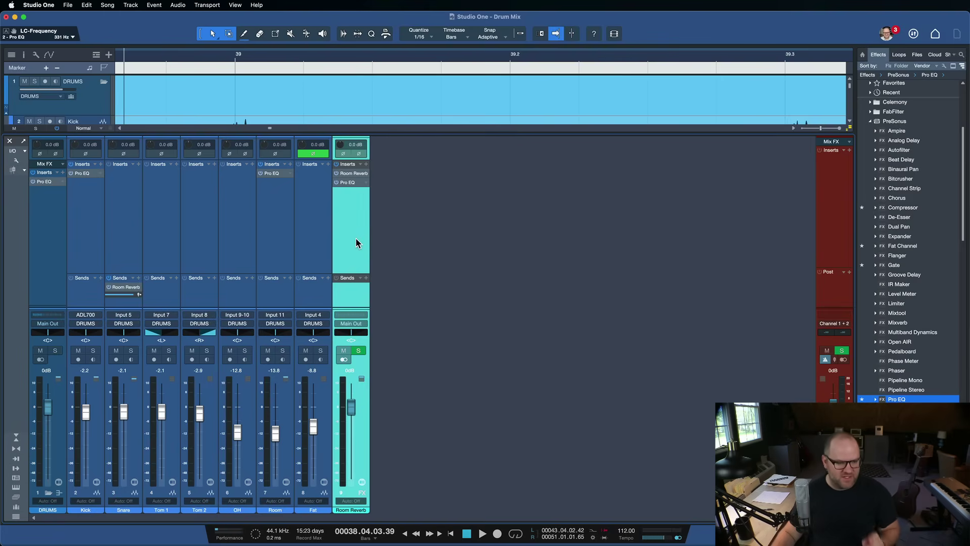
click(124, 207)
click(131, 351)
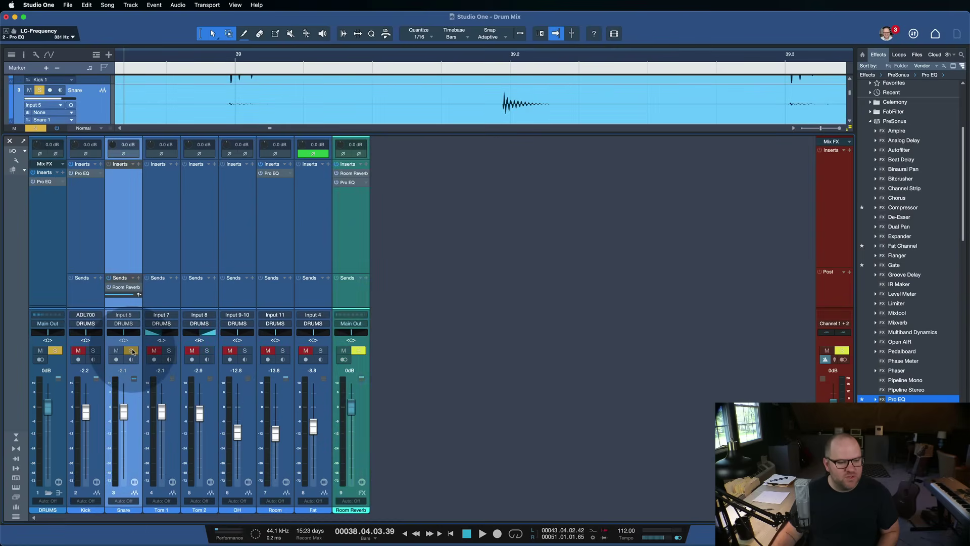
click(359, 350)
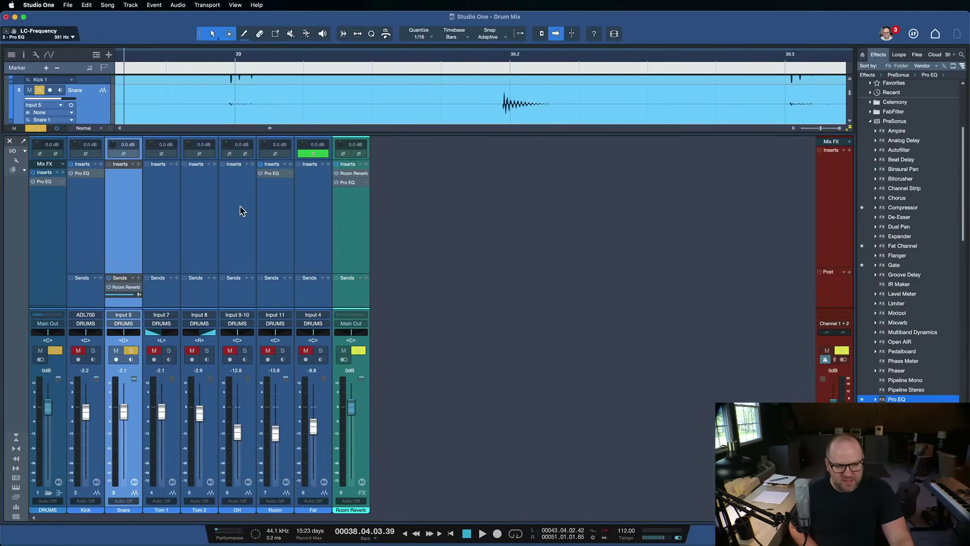
key(space)
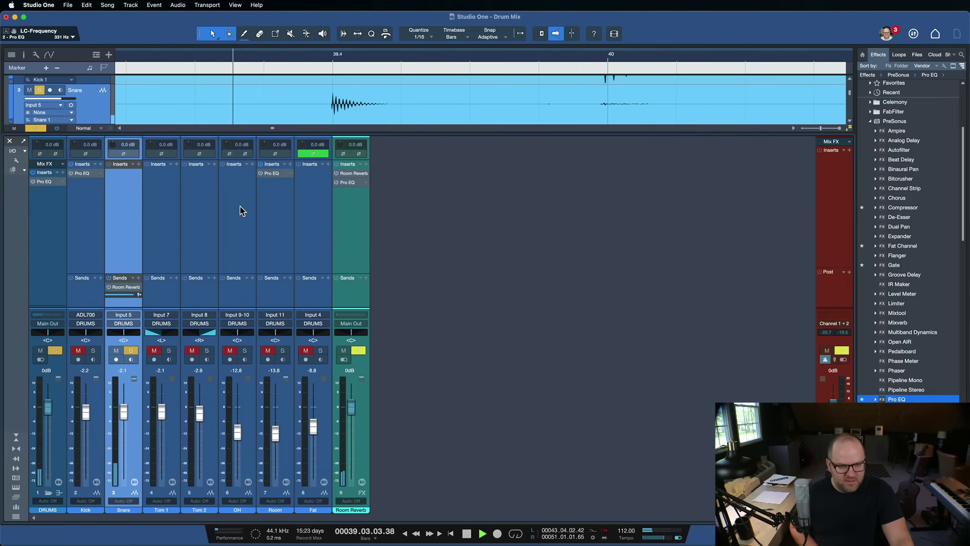
key(space)
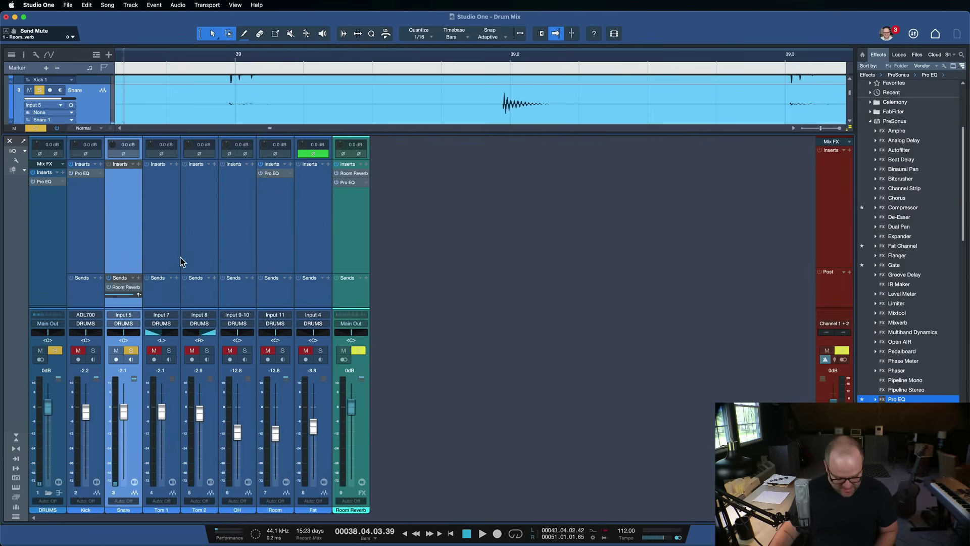
key(shift+s)
click(48, 269)
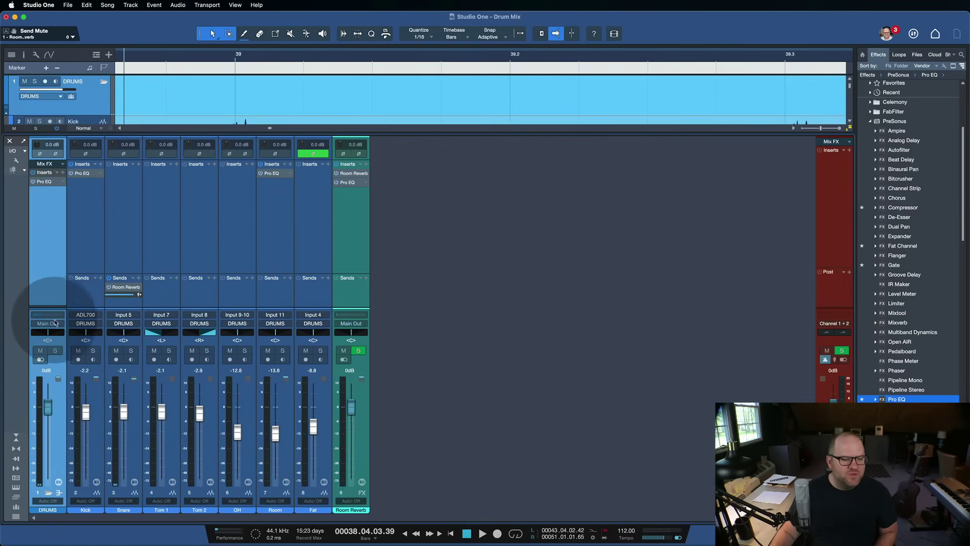
click(41, 351)
click(41, 352)
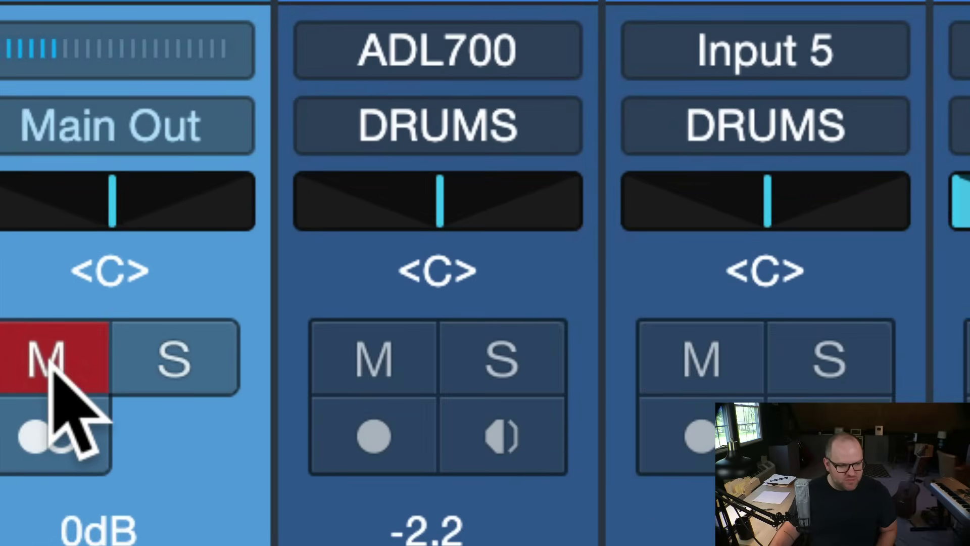
click(41, 351)
click(49, 360)
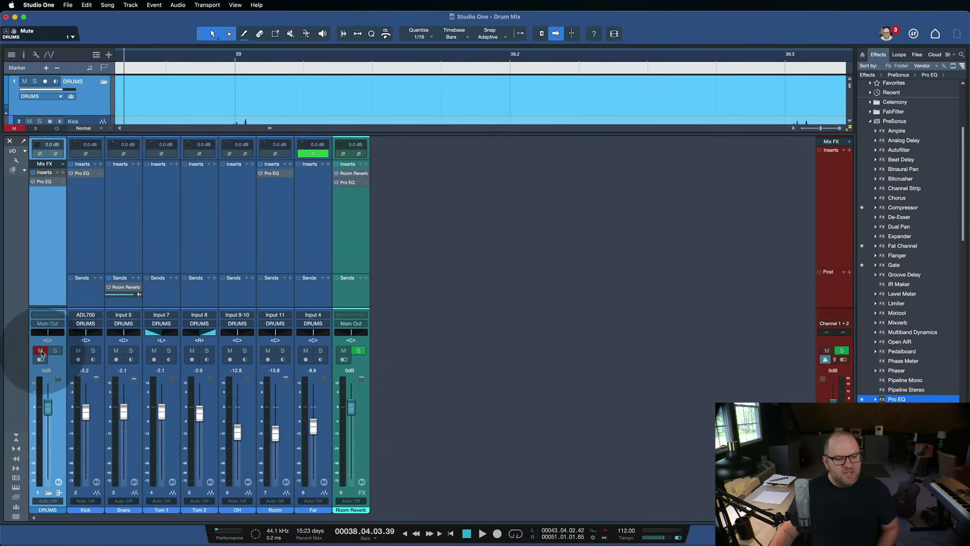
key(space)
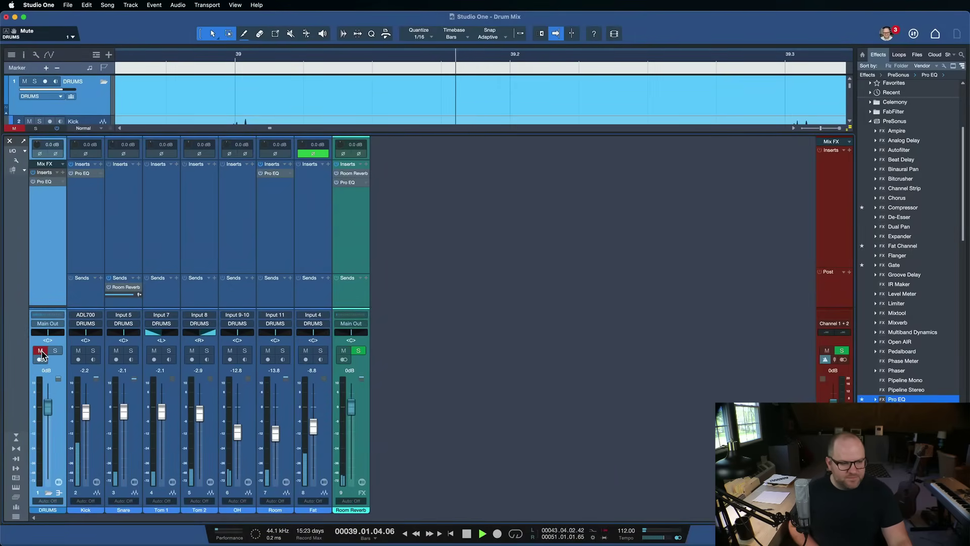
key(space)
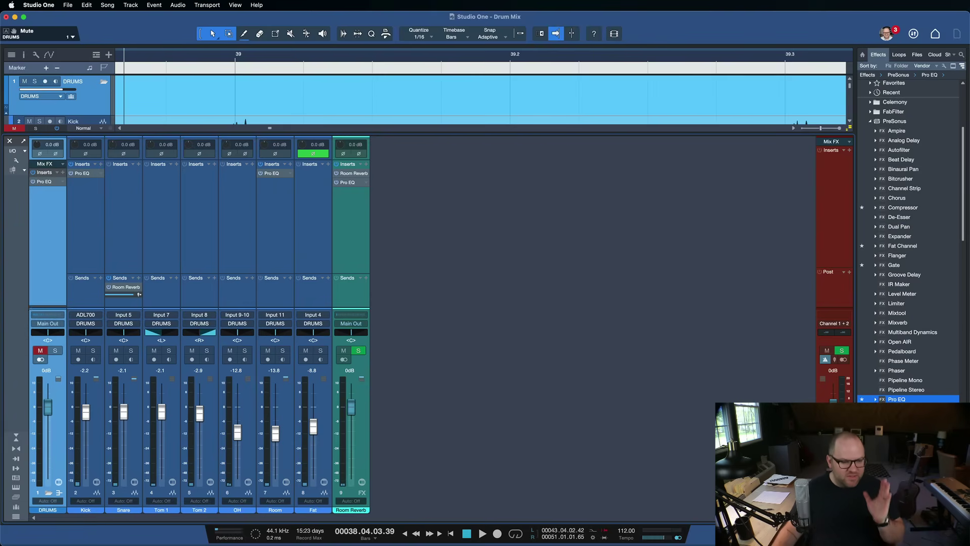
click(87, 260)
shift+click(317, 229)
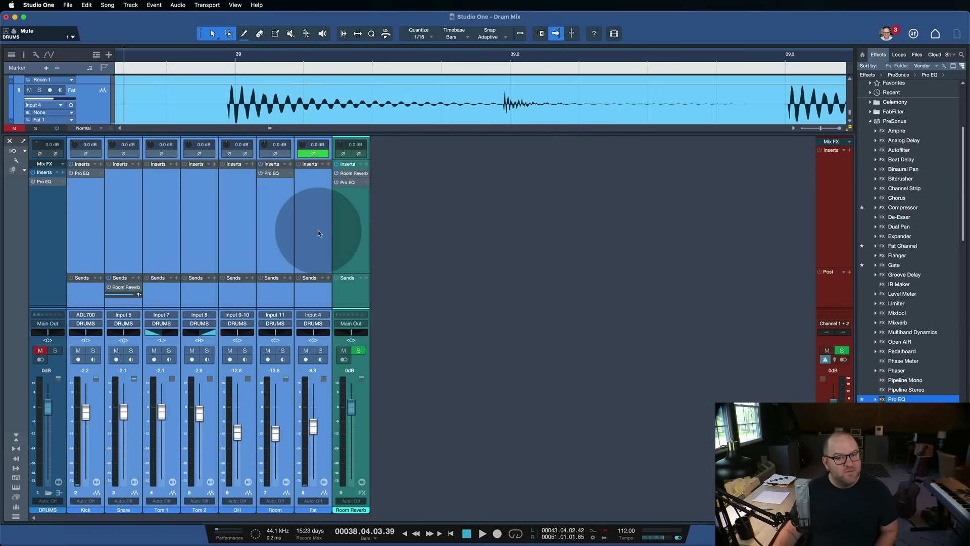
click(35, 243)
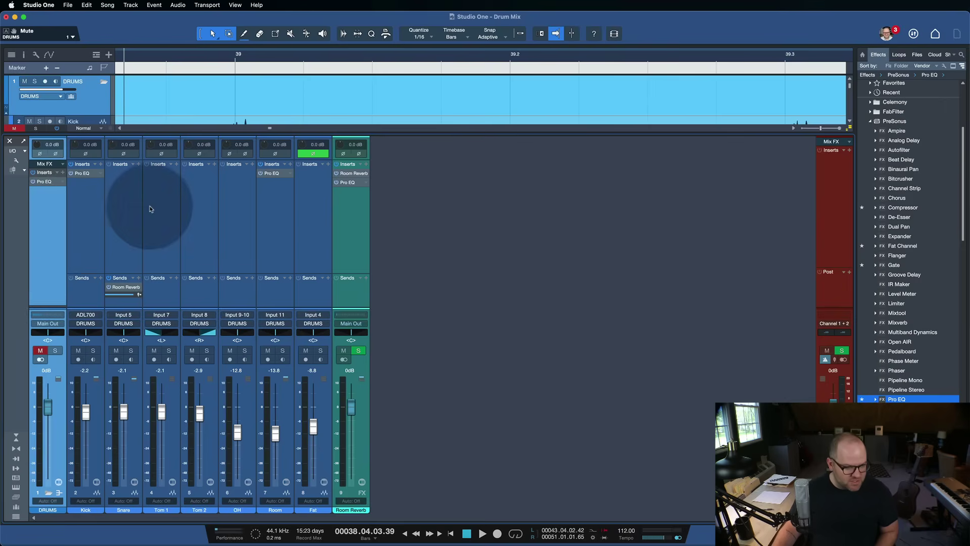
click(132, 220)
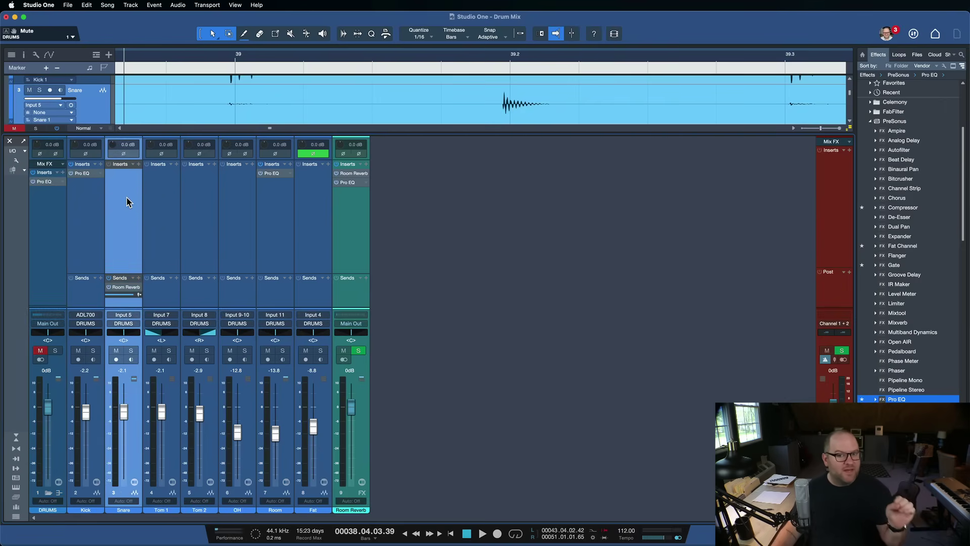
drag(99, 272, 131, 296)
click(351, 217)
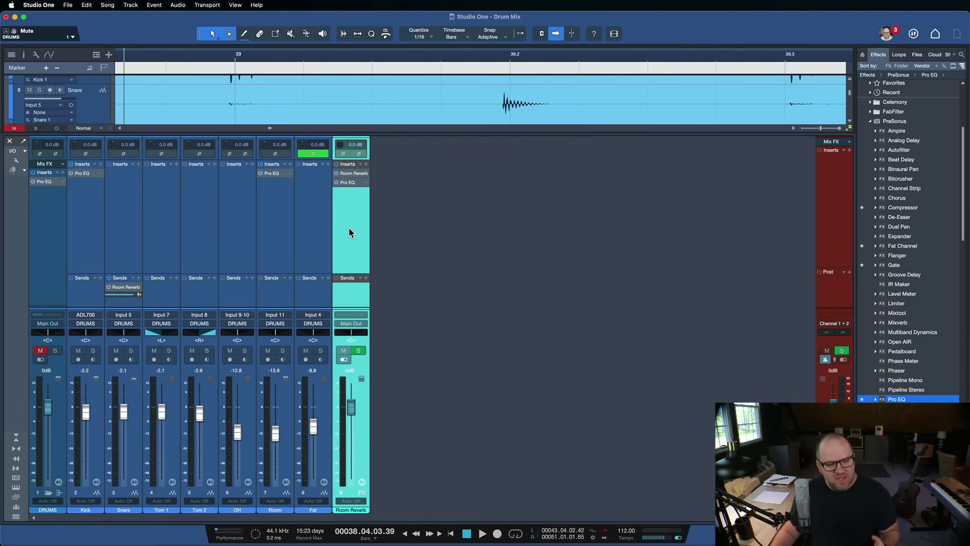
Step: Unmute the Room Reverb channel, the Snare's reverb send and the DRUMS folder channel
click(351, 233)
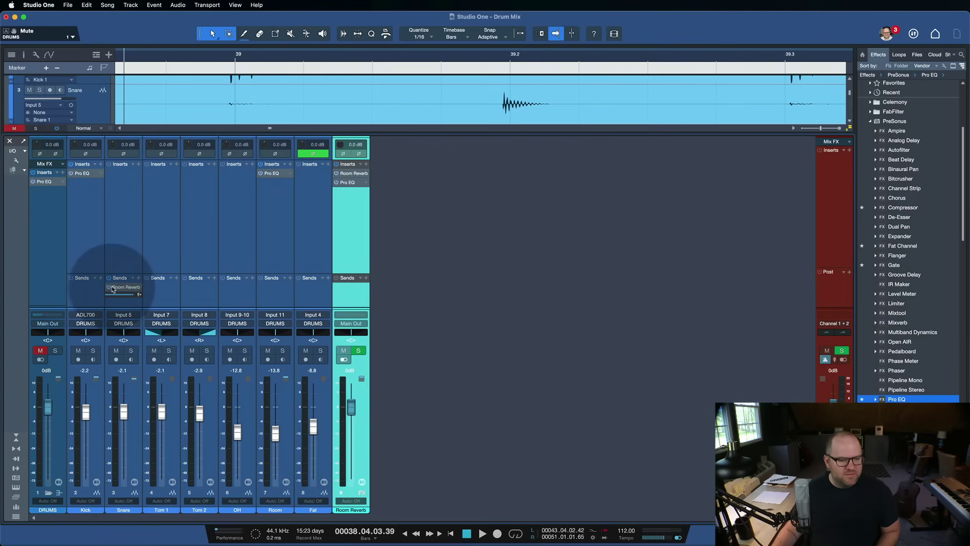
click(341, 350)
click(269, 217)
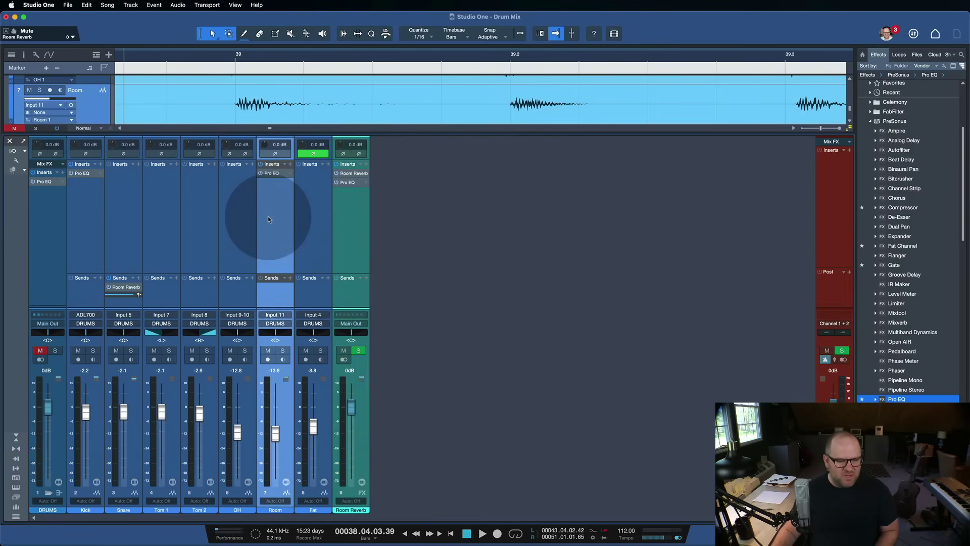
click(107, 289)
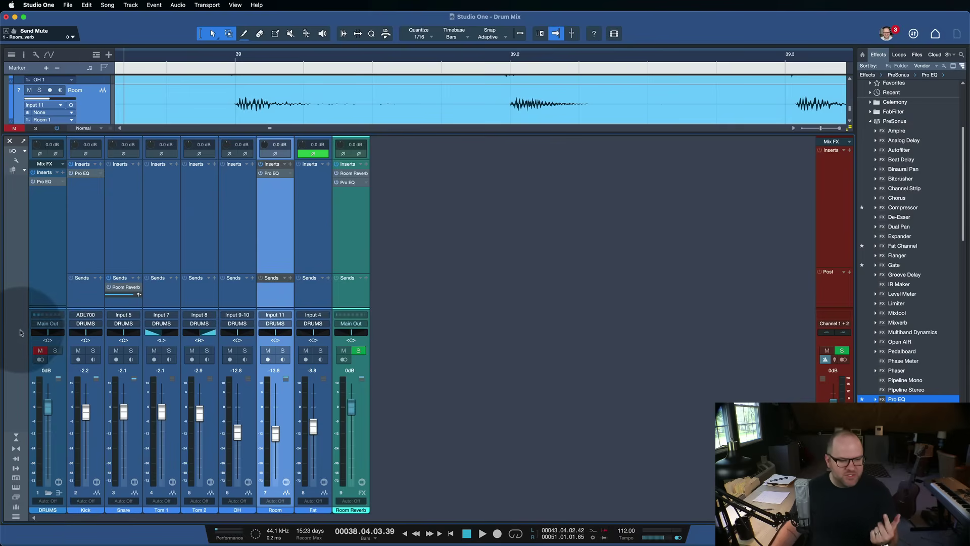
click(40, 353)
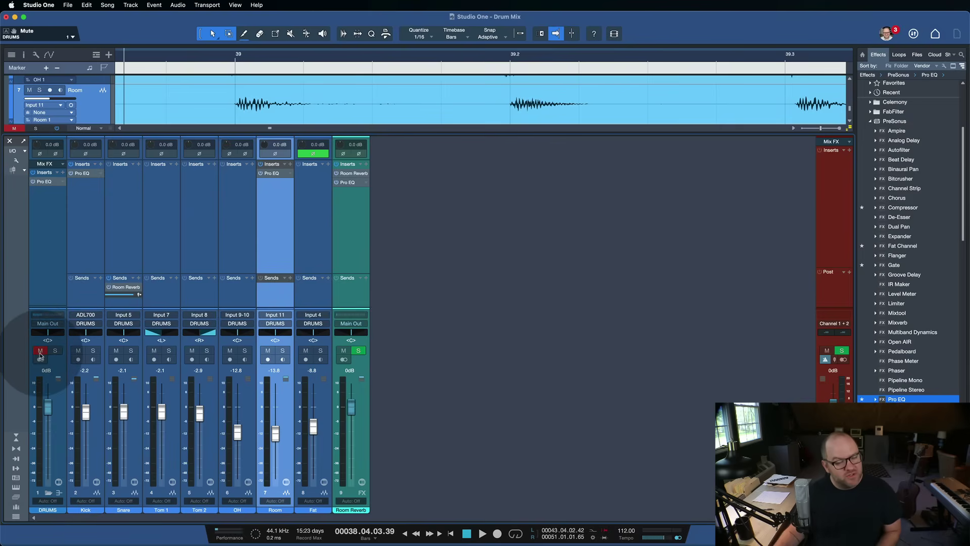
Step: Route the Room Reverb channel's output into DRUMS
click(41, 353)
click(203, 152)
click(164, 211)
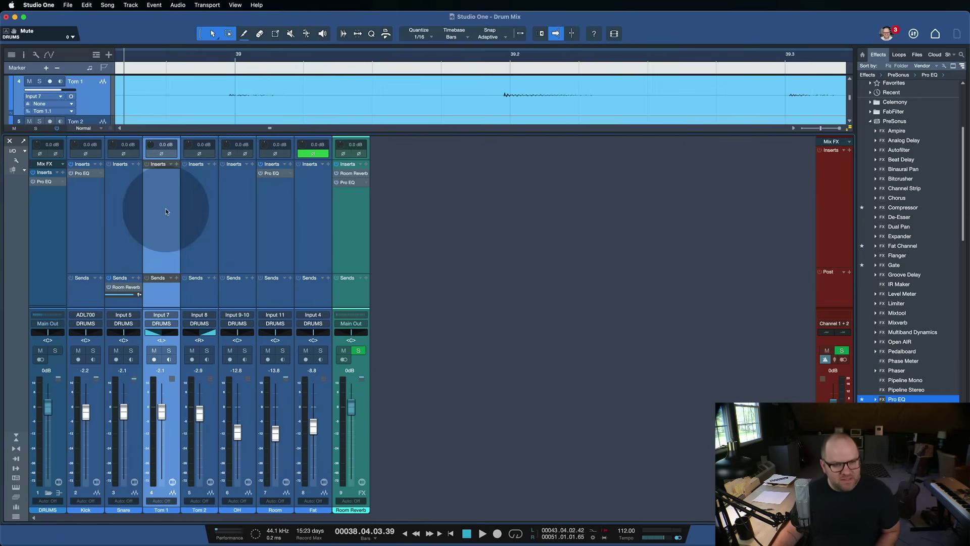
click(91, 215)
click(352, 323)
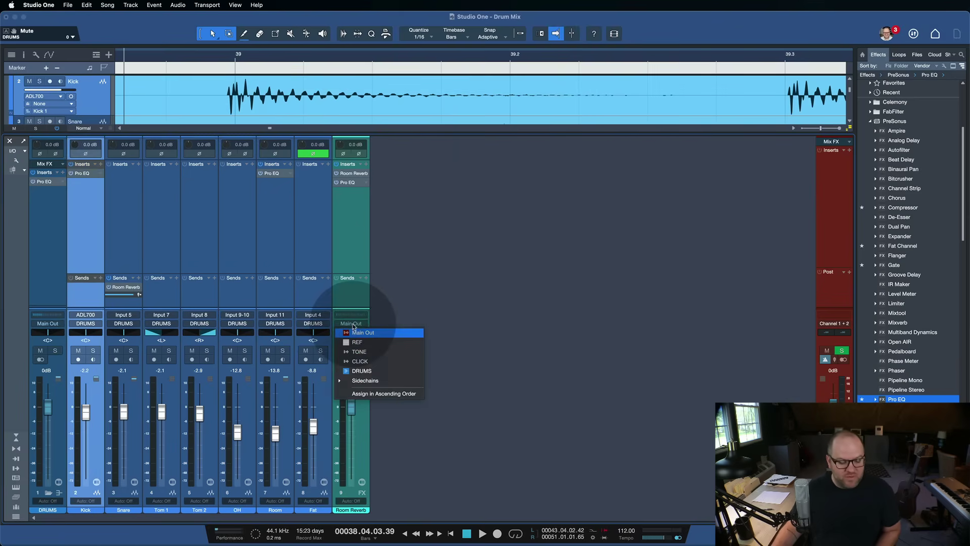
click(363, 371)
Step: Play the drums, muting and unmuting the DRUMS folder channel, then stop
click(48, 266)
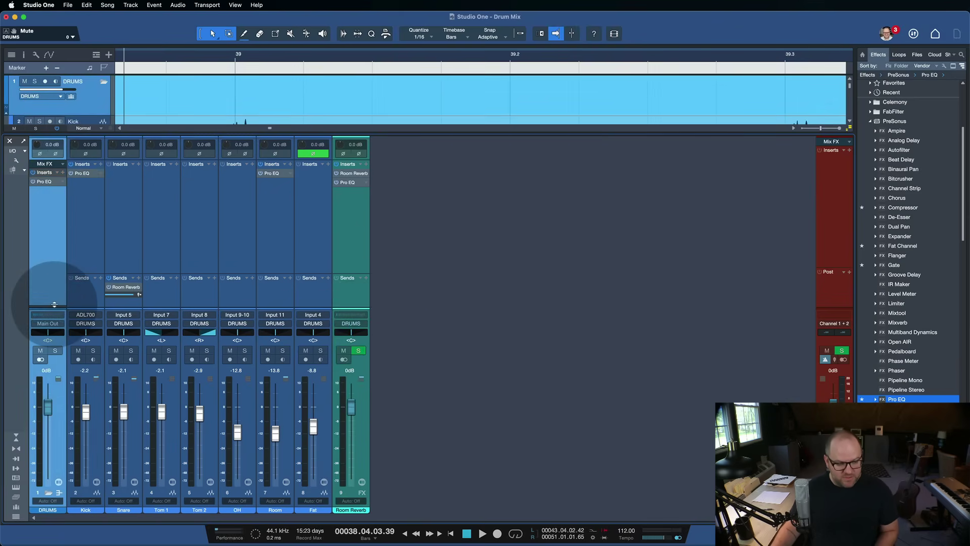
key(space)
click(40, 350)
click(40, 351)
click(163, 226)
key(space)
Step: Send the Room Reverb output back to Main Out and select the Kick through Fat channels
click(351, 323)
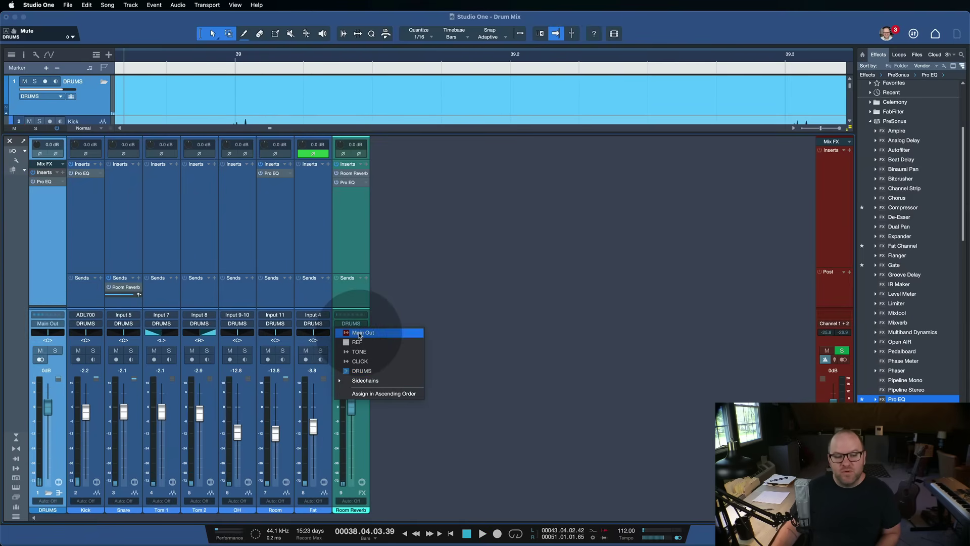
click(360, 332)
click(356, 242)
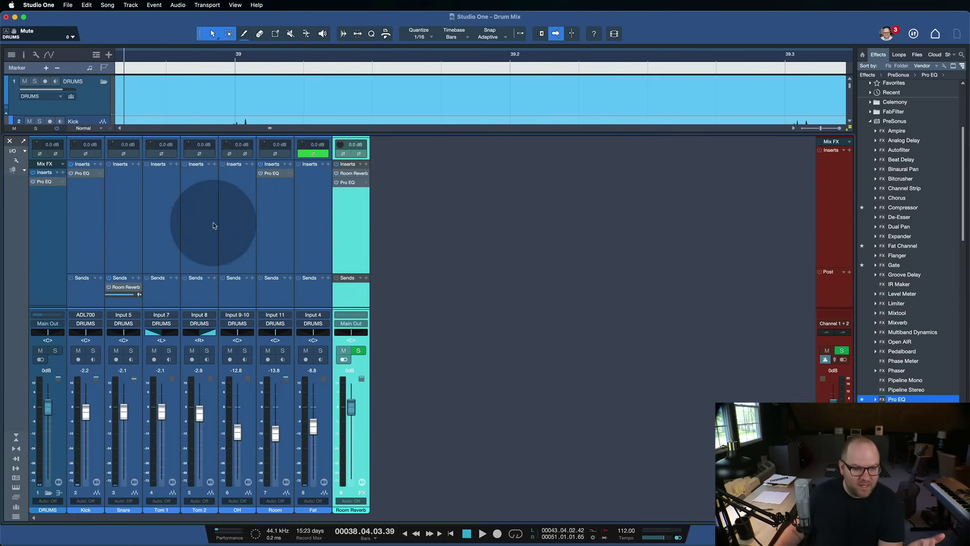
click(85, 246)
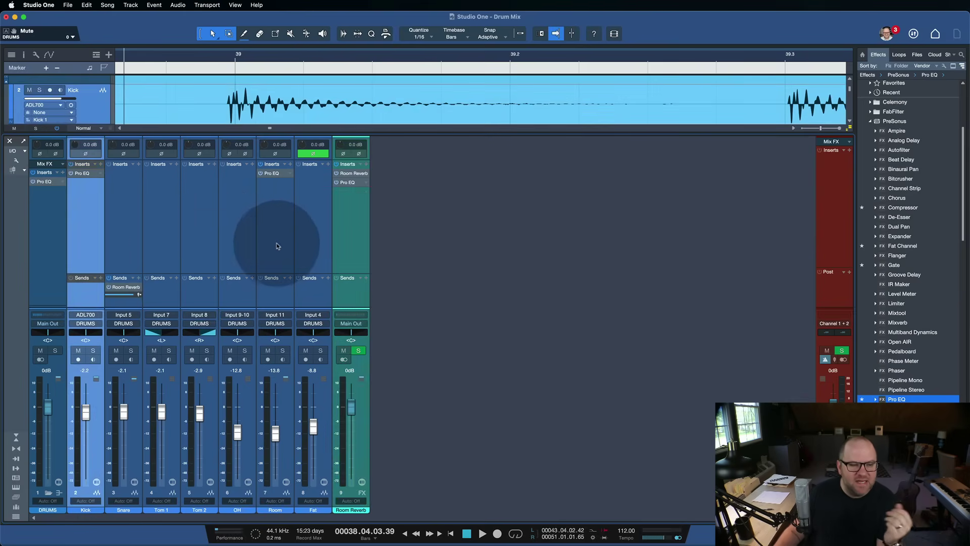
shift+click(305, 238)
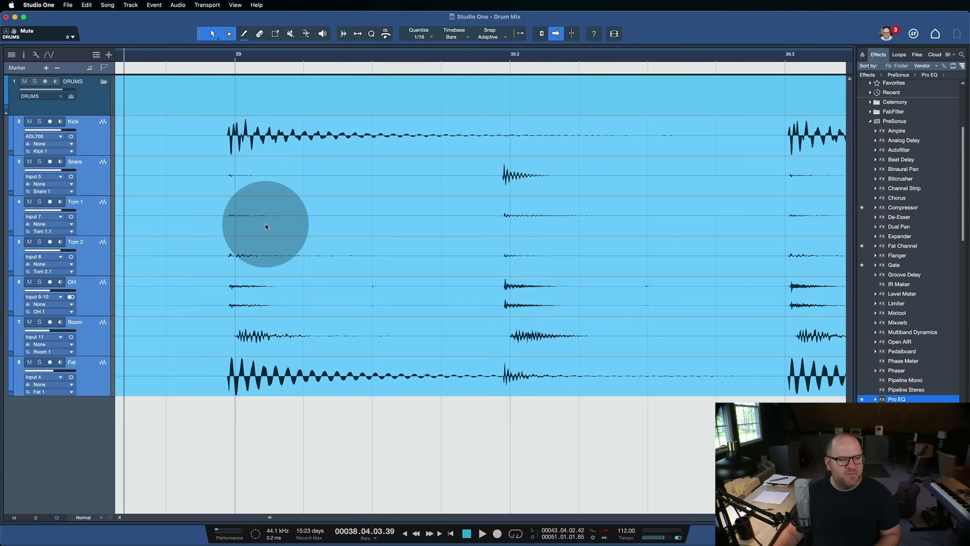
Step: Unpack the drum tracks from the DRUMS folder track
key(F3)
click(92, 90)
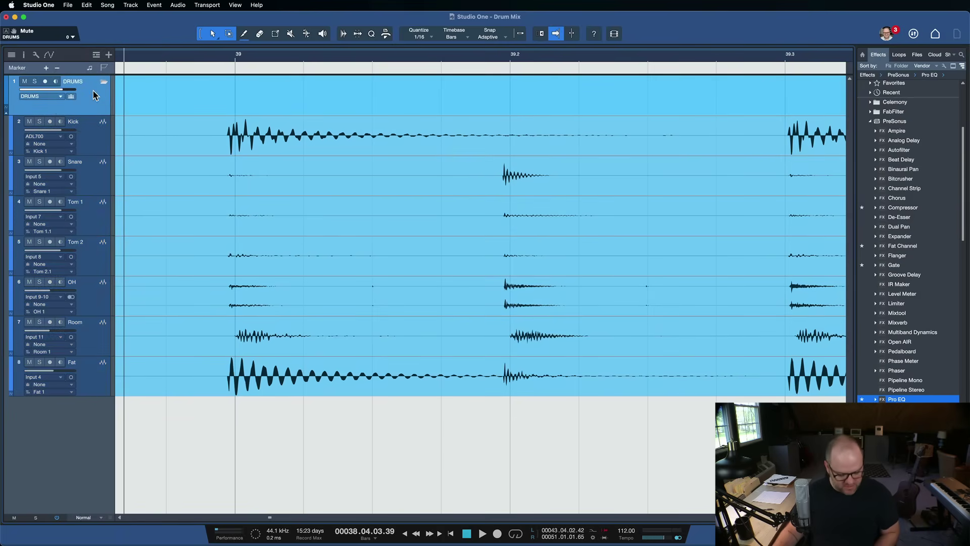
key(Down)
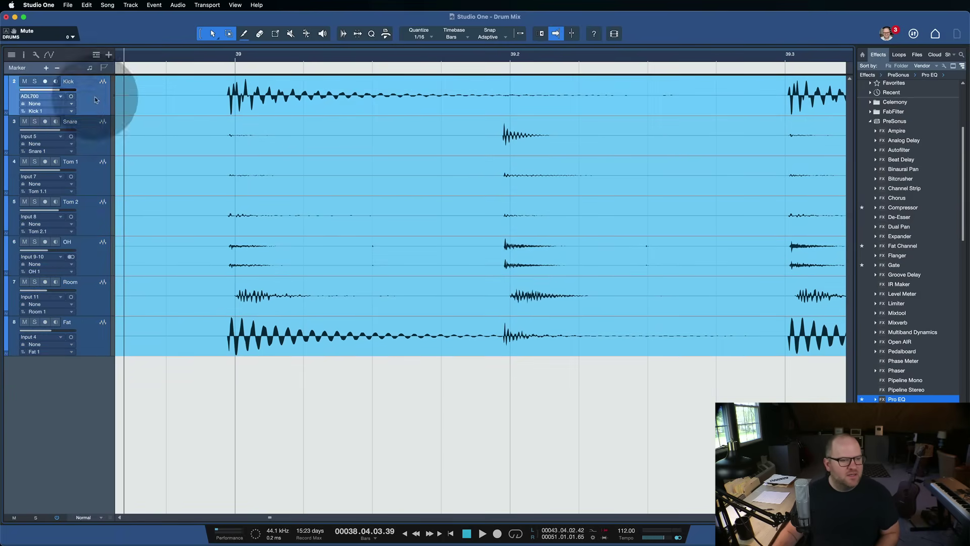
Step: Remove the DRUMS channel from the mixer
key(F3)
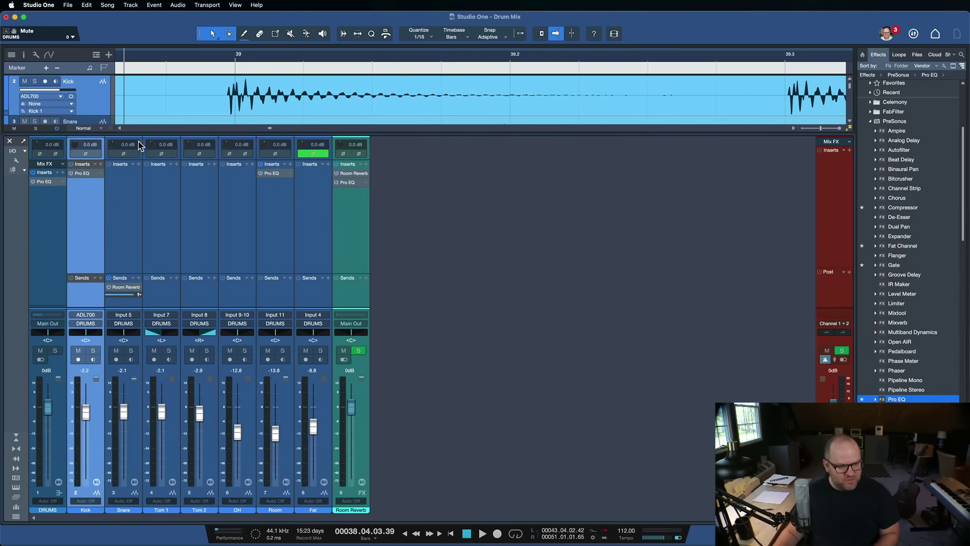
right_click(47, 258)
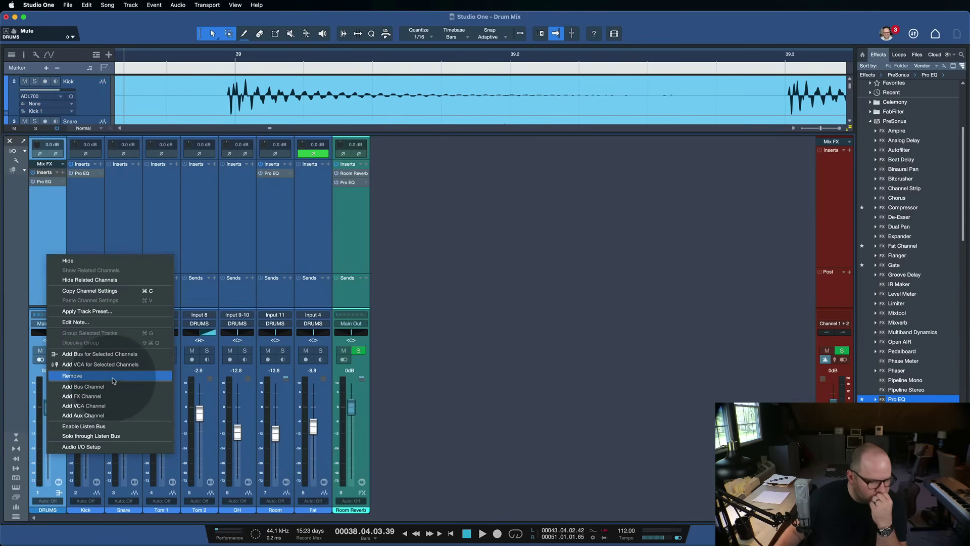
click(76, 376)
click(46, 303)
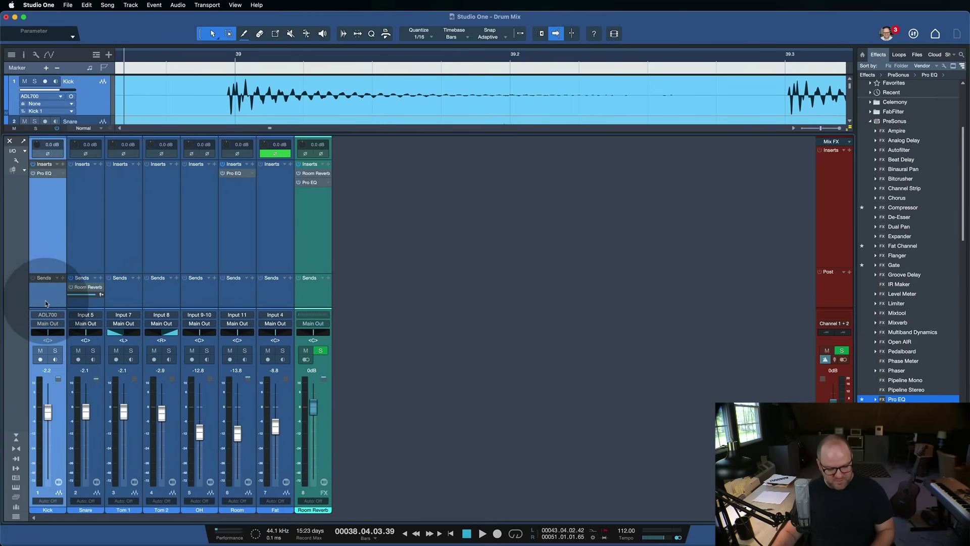
Step: Select all seven drum tracks, Kick through Fat
key(F3)
click(105, 170)
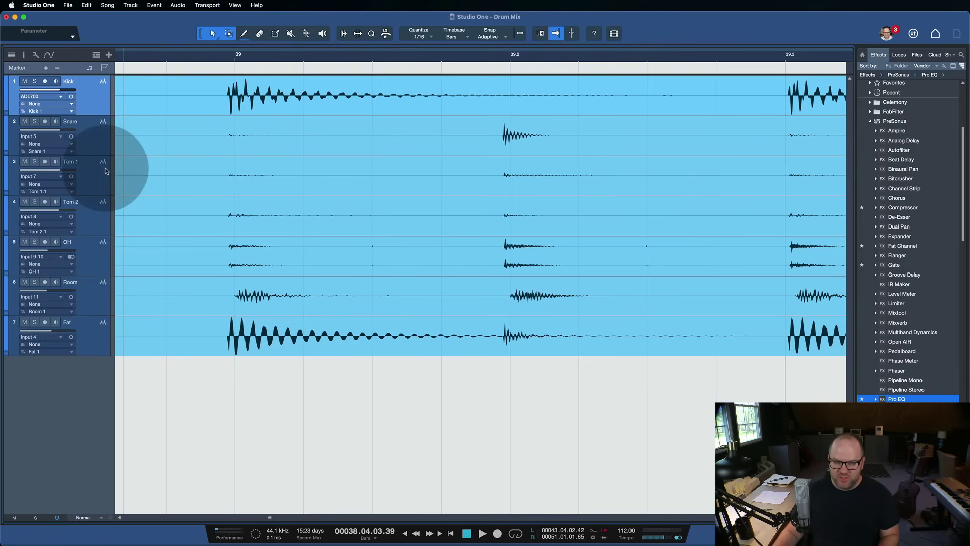
shift+click(87, 336)
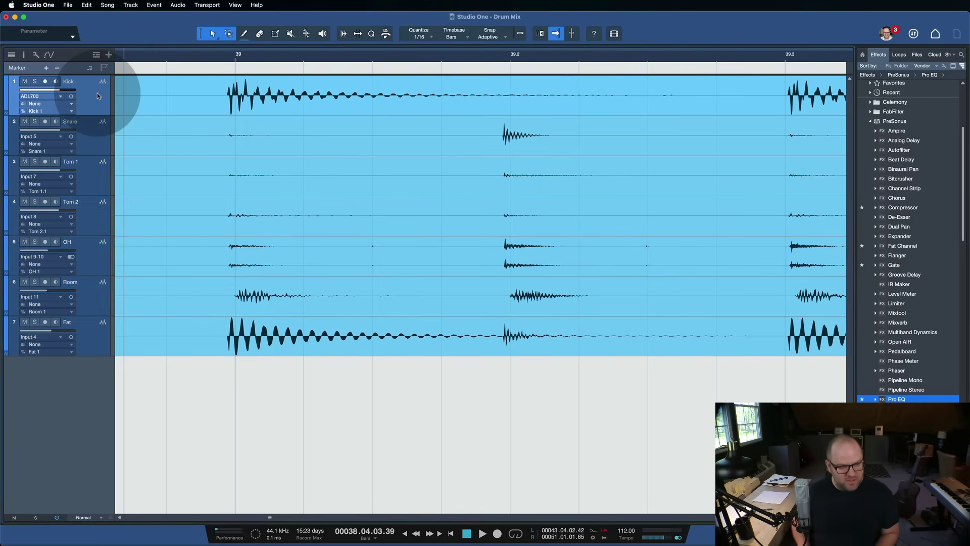
Step: Pack the seven drum tracks into a new folder and rename it DRUMS
key(super+g)
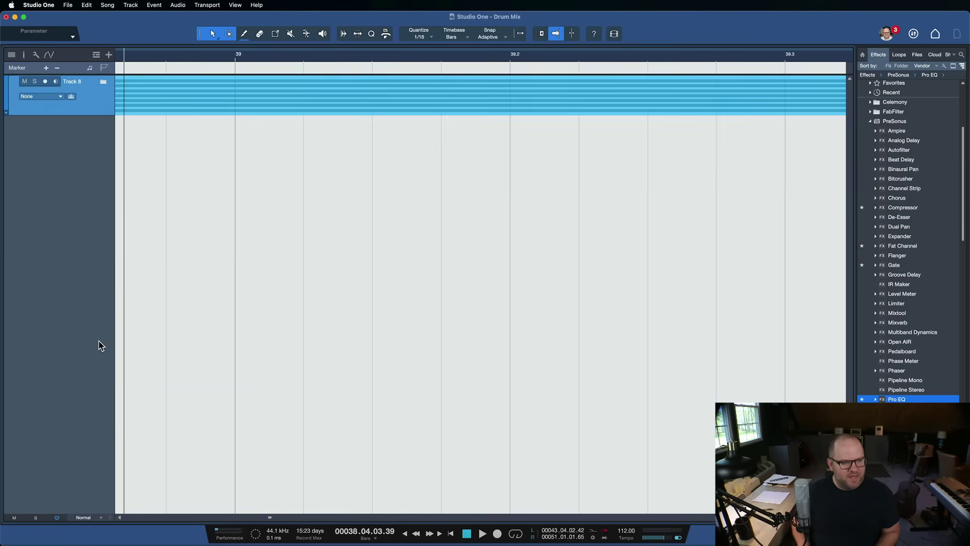
double_click(71, 81)
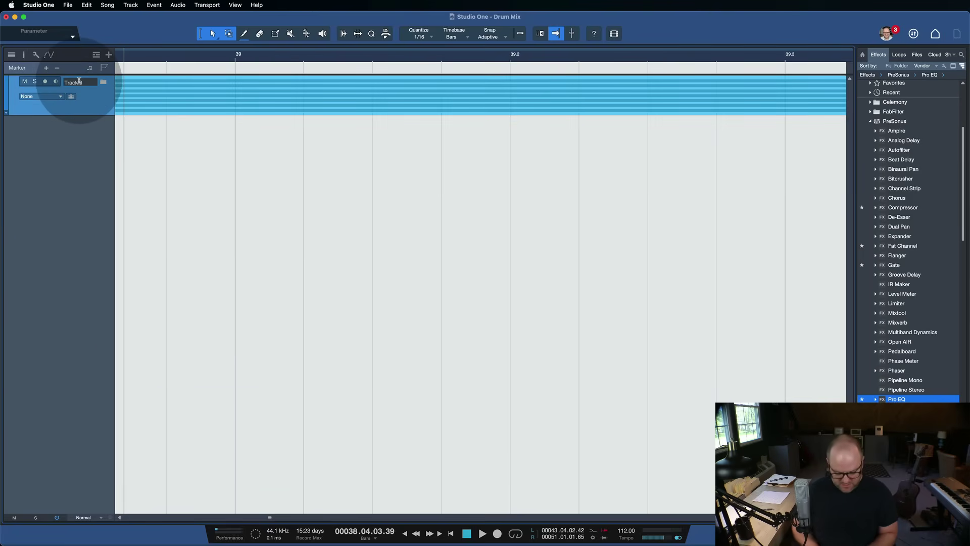
text(DRUMS)
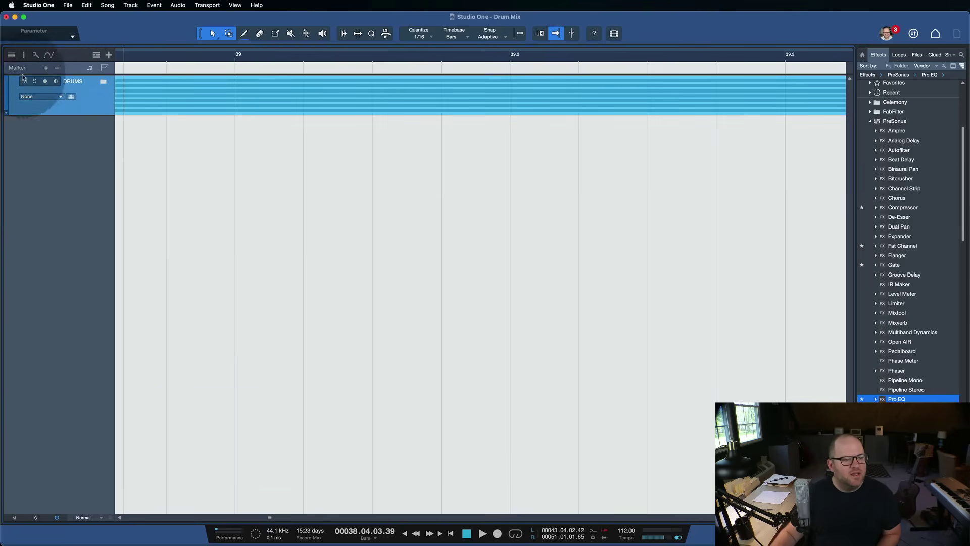
Step: Give the DRUMS folder its own VCA channel, expand it, and pull the VCA to -20.0
click(25, 96)
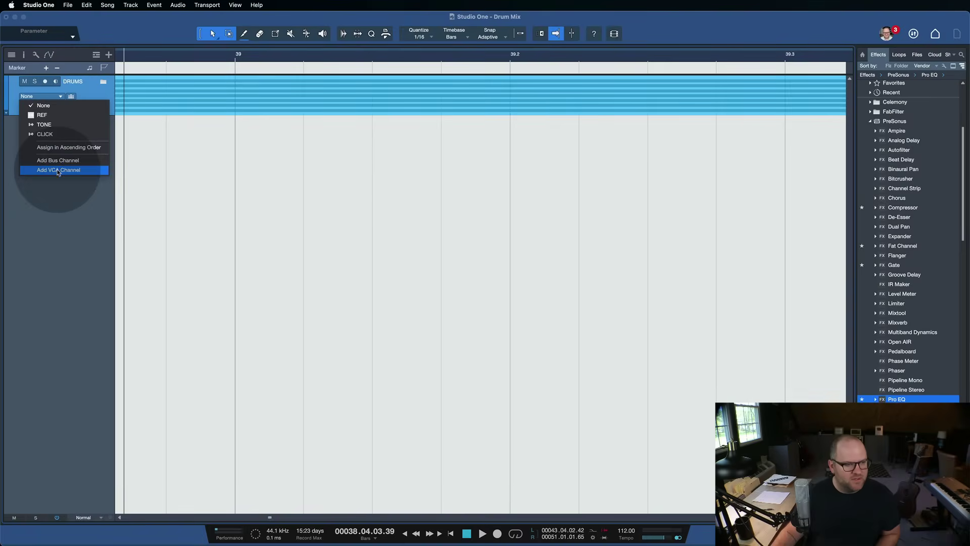
click(58, 172)
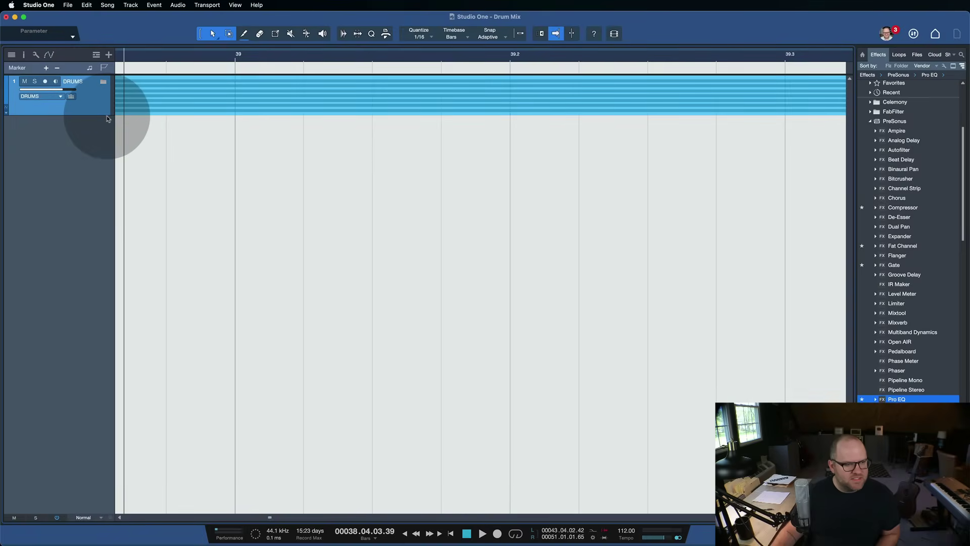
drag(106, 115, 104, 204)
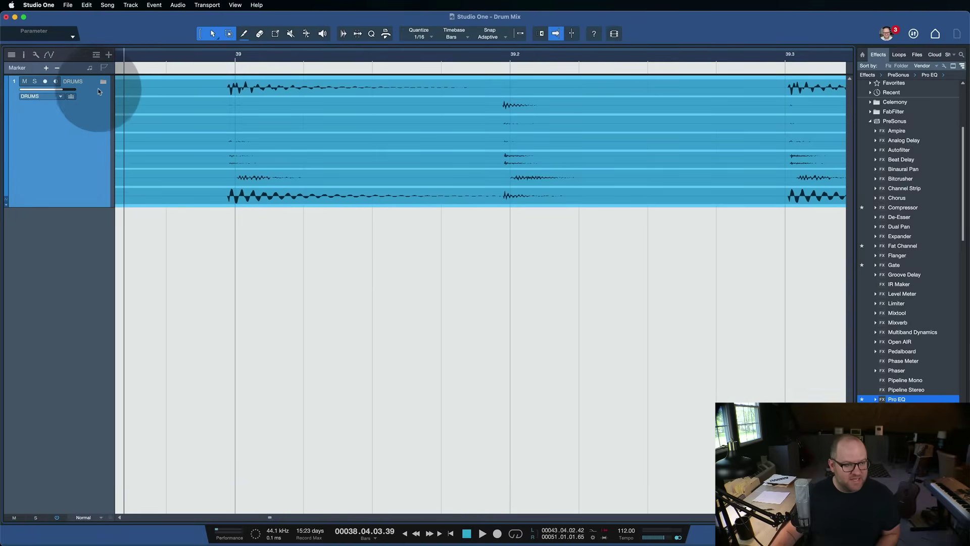
click(99, 87)
mouse_move(62, 89)
mouse_down()
mouse_move(31, 88)
mouse_move(63, 96)
mouse_up()
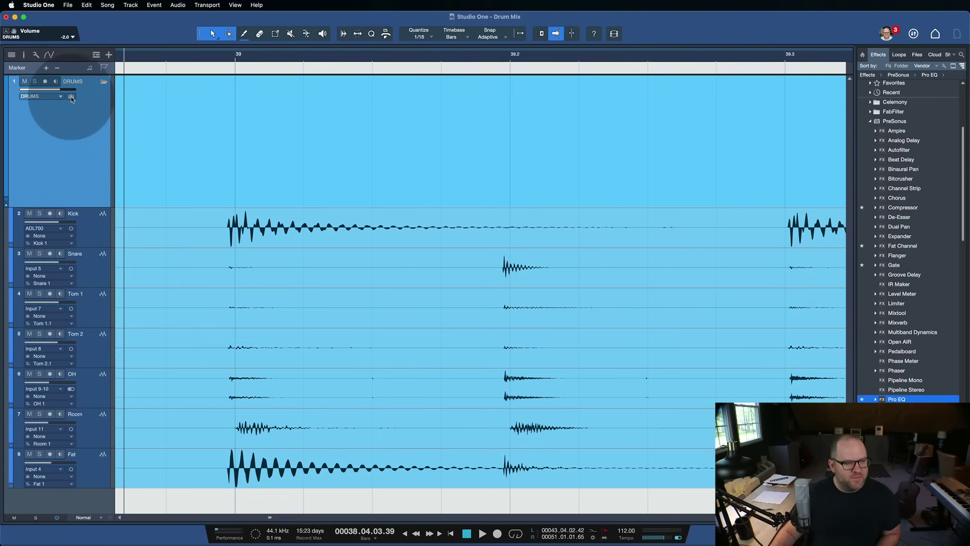
Step: In the Console, lower the DRUMS VCA fader, dropping all drum channels with it
key(F3)
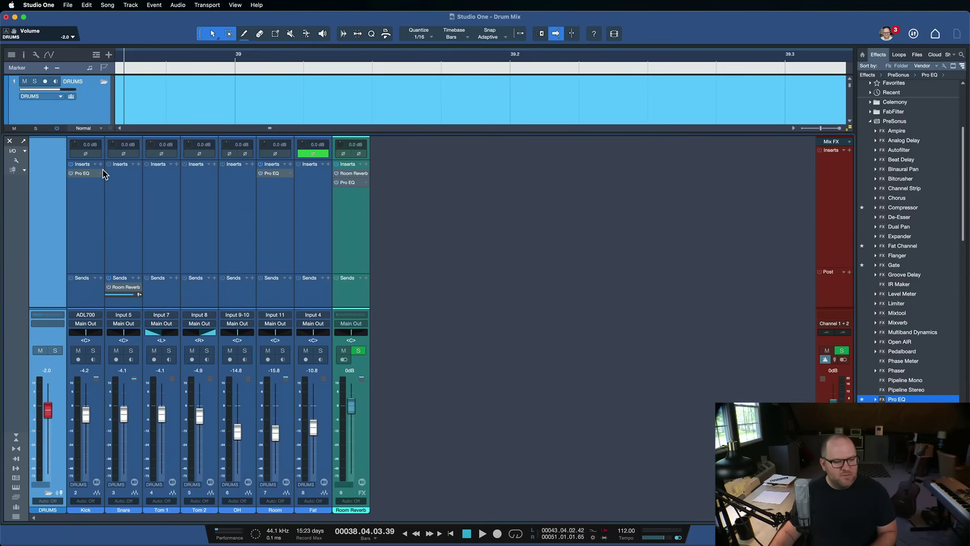
click(48, 492)
click(48, 493)
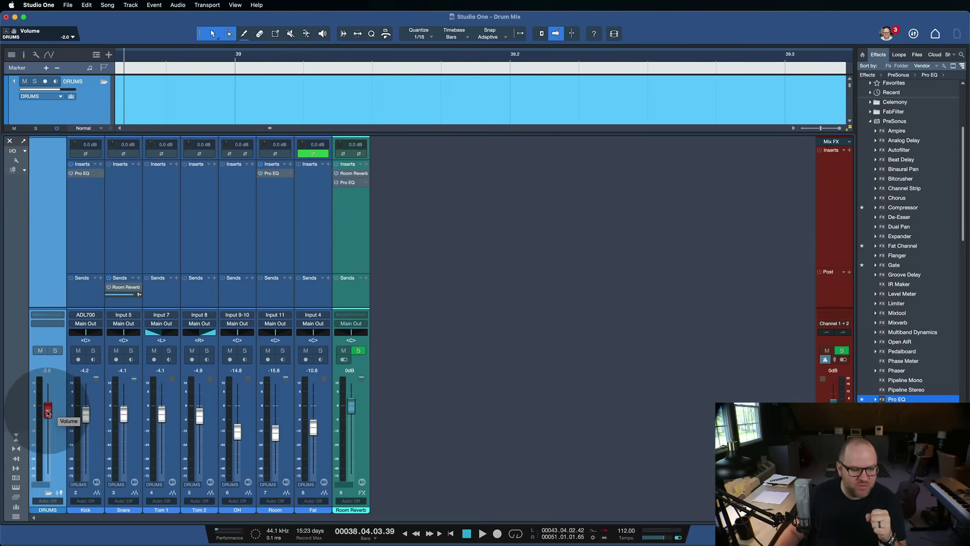
mouse_move(47, 411)
mouse_down()
mouse_move(47, 441)
mouse_move(48, 387)
mouse_move(48, 439)
mouse_move(47, 395)
mouse_move(48, 429)
mouse_up()
Step: Toggle the drum kit's mute and settle the DRUMS VCA at -4.3 dB
click(40, 351)
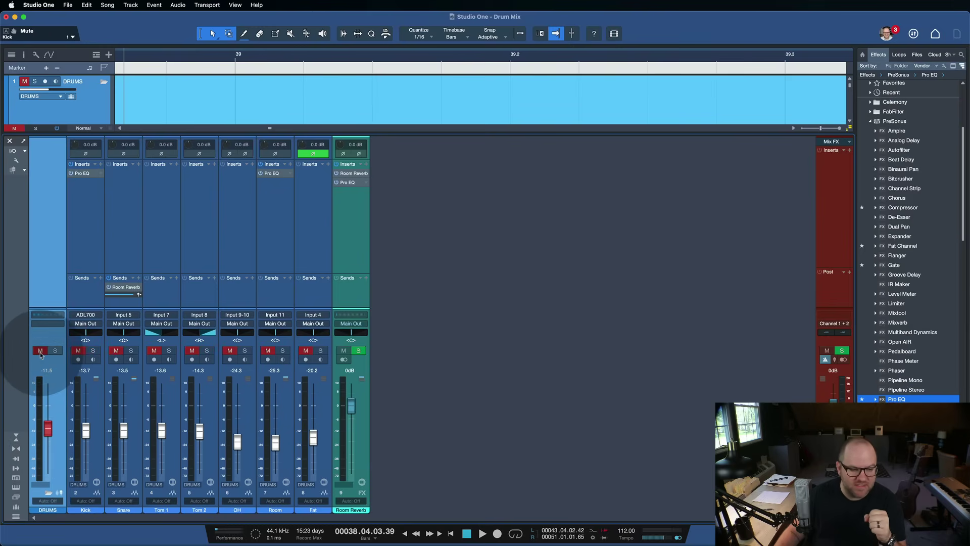
click(40, 352)
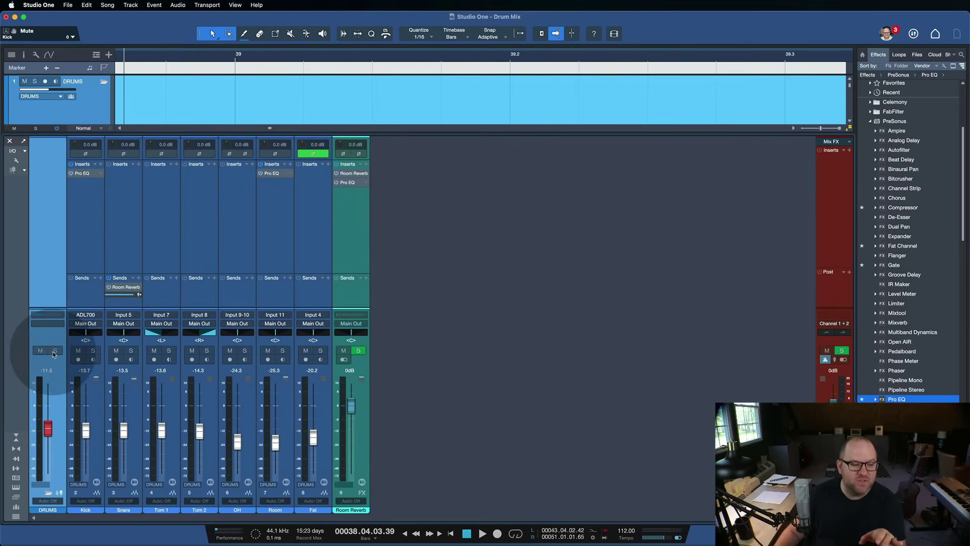
click(45, 361)
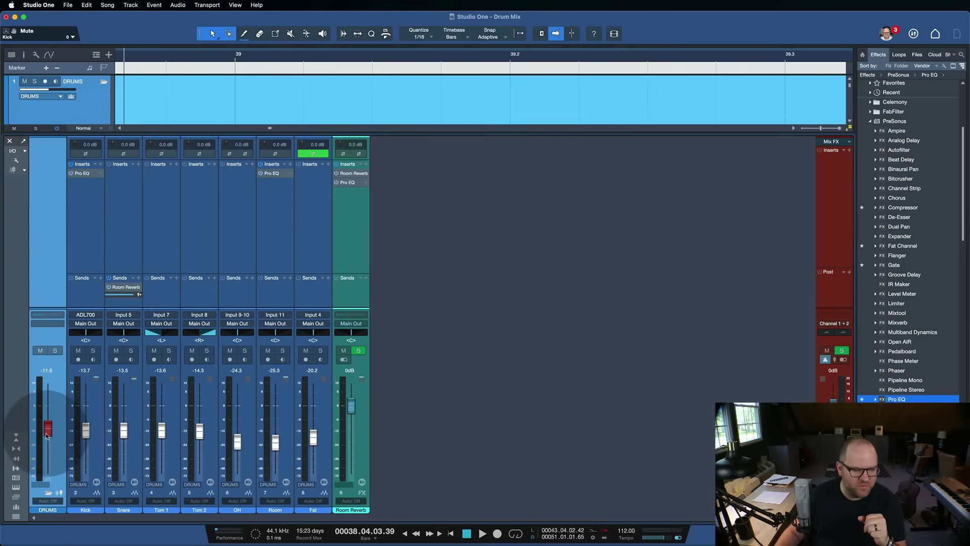
drag(47, 429, 49, 410)
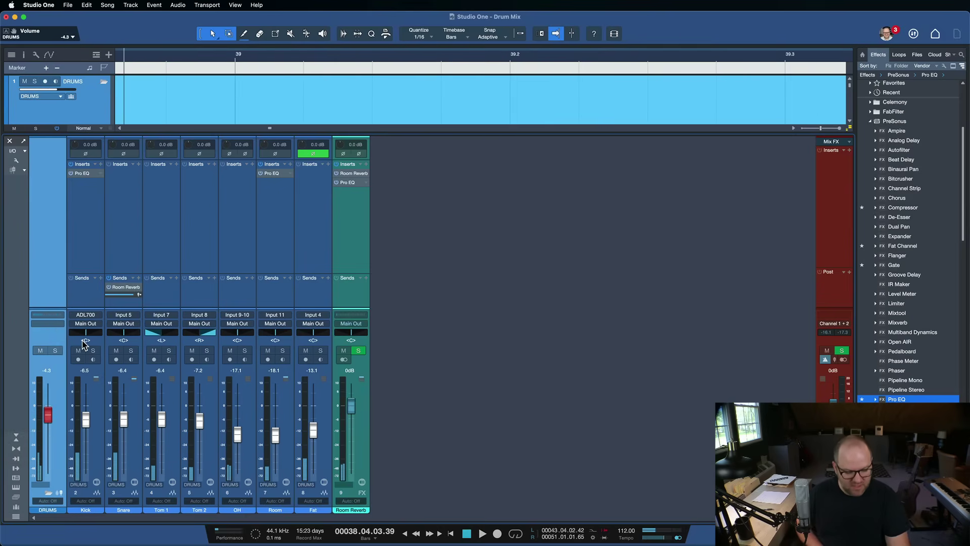
Step: Test playback with all drum channels muted via the VCA, then unmute them
click(40, 350)
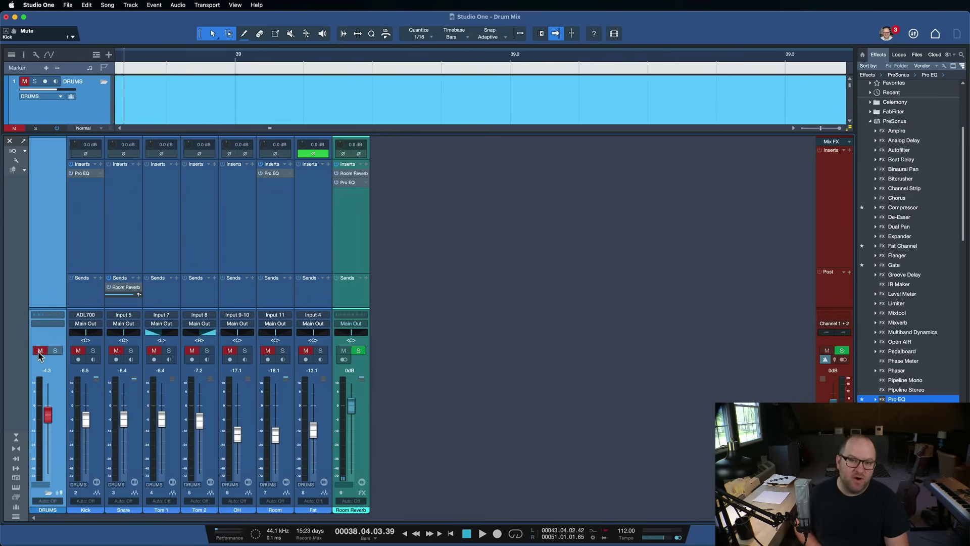
key(space)
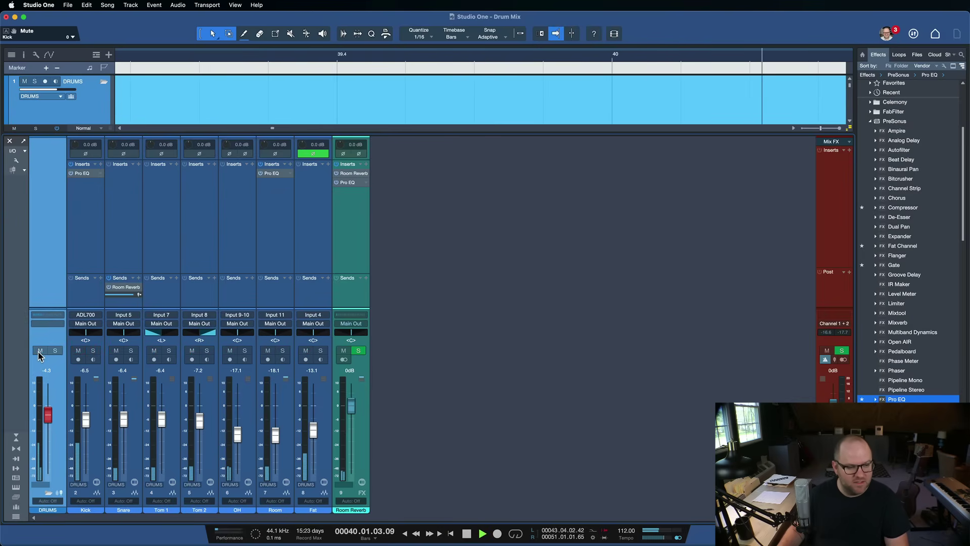
key(space)
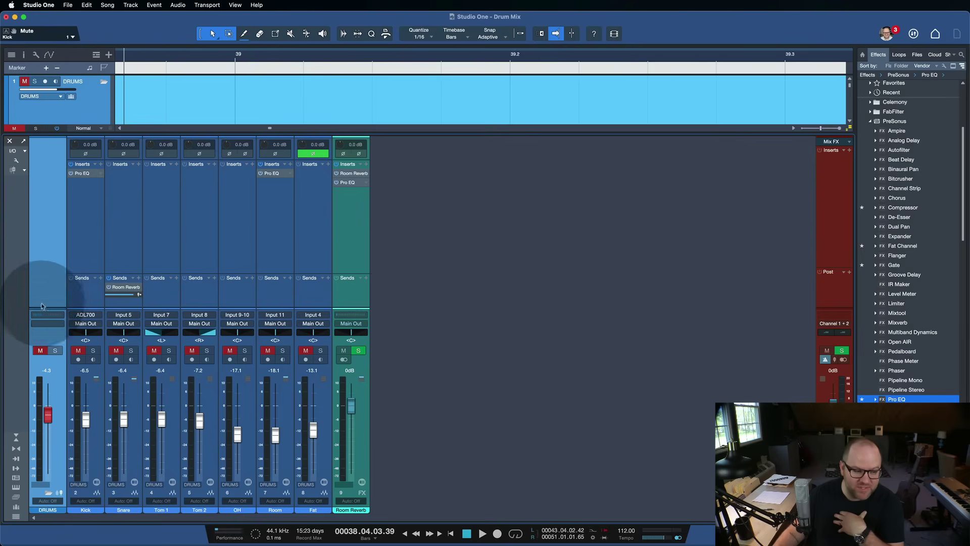
click(40, 351)
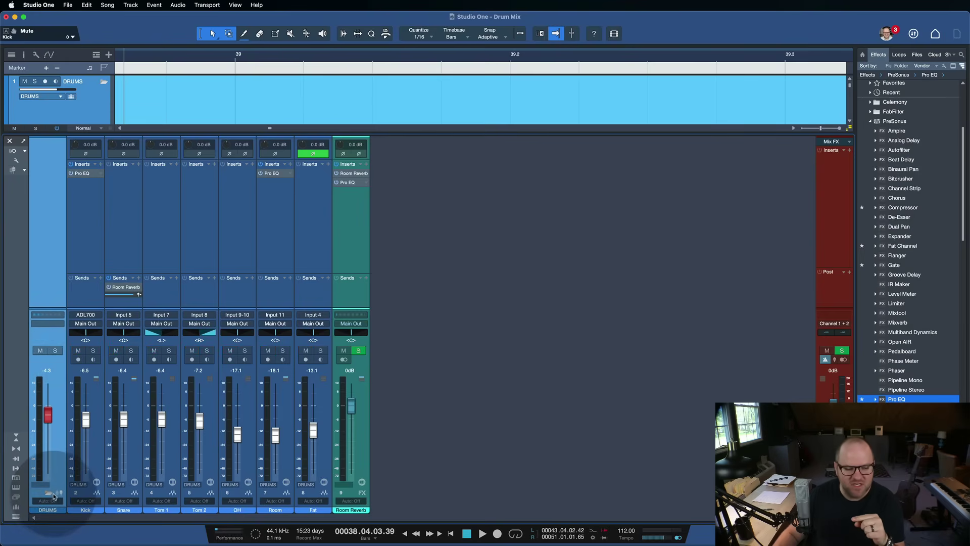
click(48, 493)
click(47, 493)
click(47, 493)
click(48, 493)
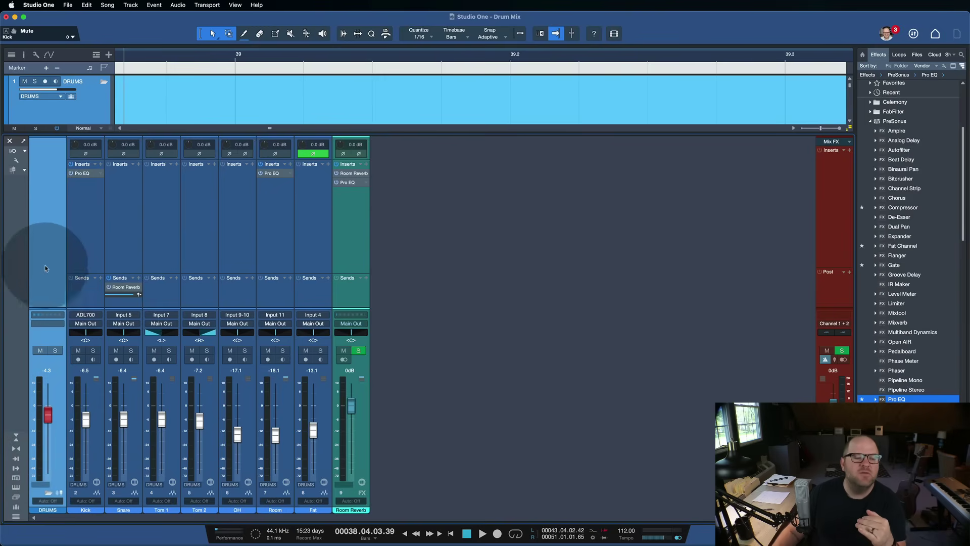
Step: Create a new Bus 1 as the drum folder's output
click(50, 96)
click(55, 169)
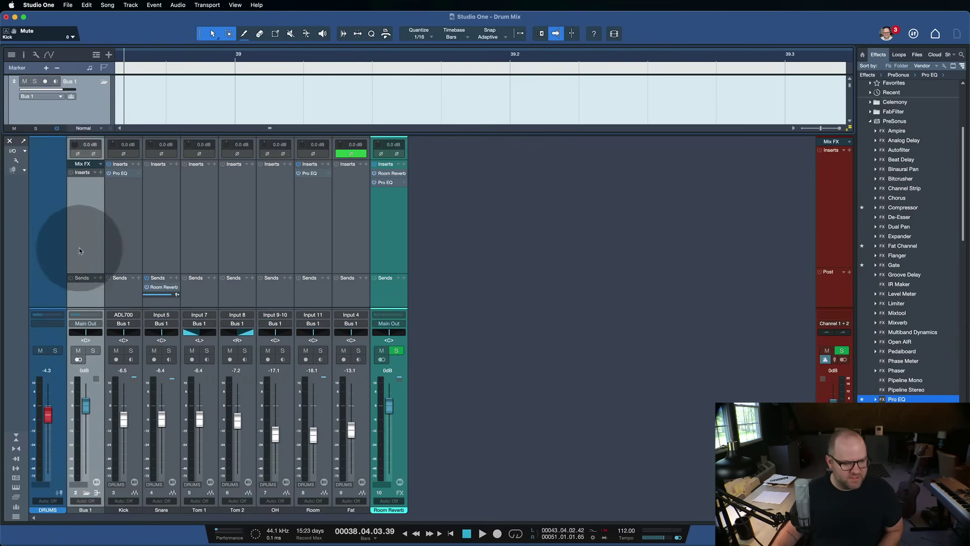
click(50, 293)
click(83, 296)
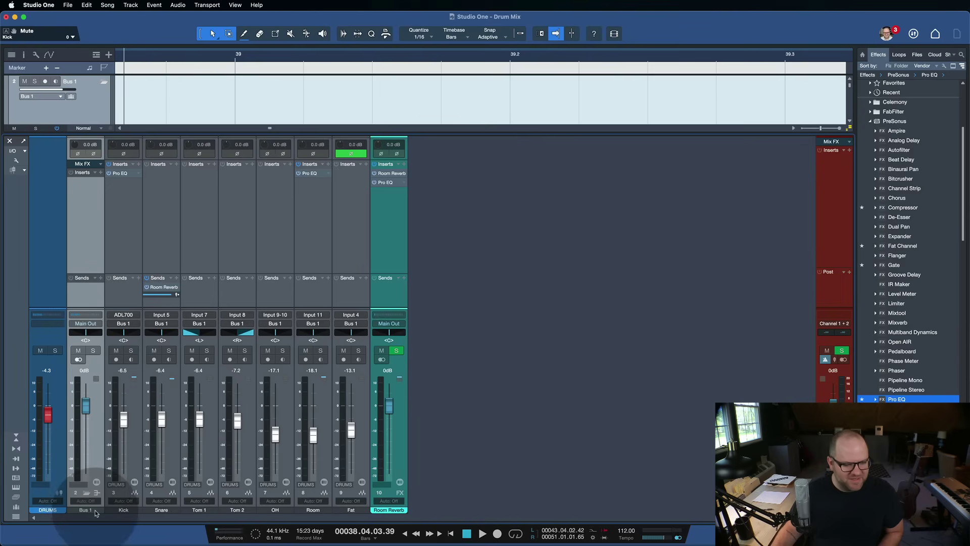
Step: Colour Bus 1 light blue and copy the Snare's Room Reverb send onto it
click(85, 493)
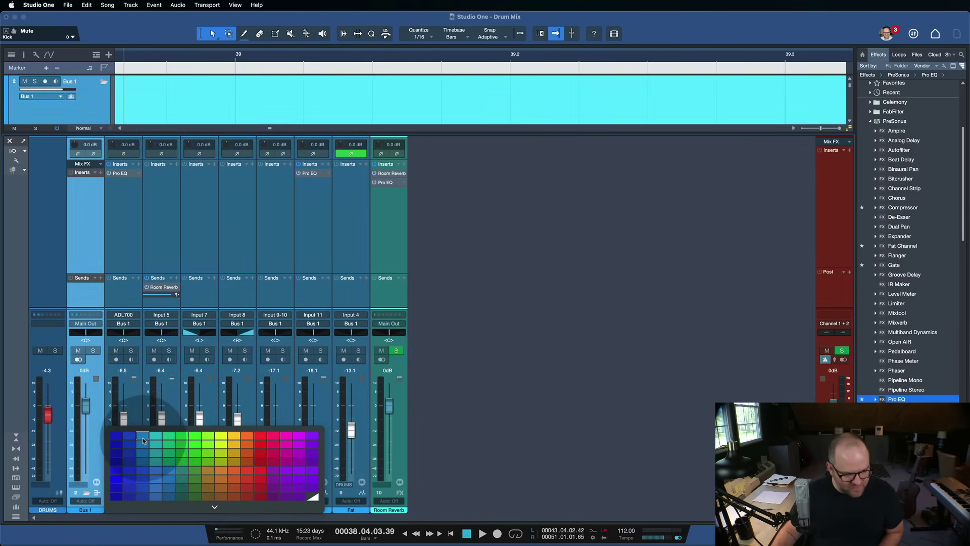
click(143, 438)
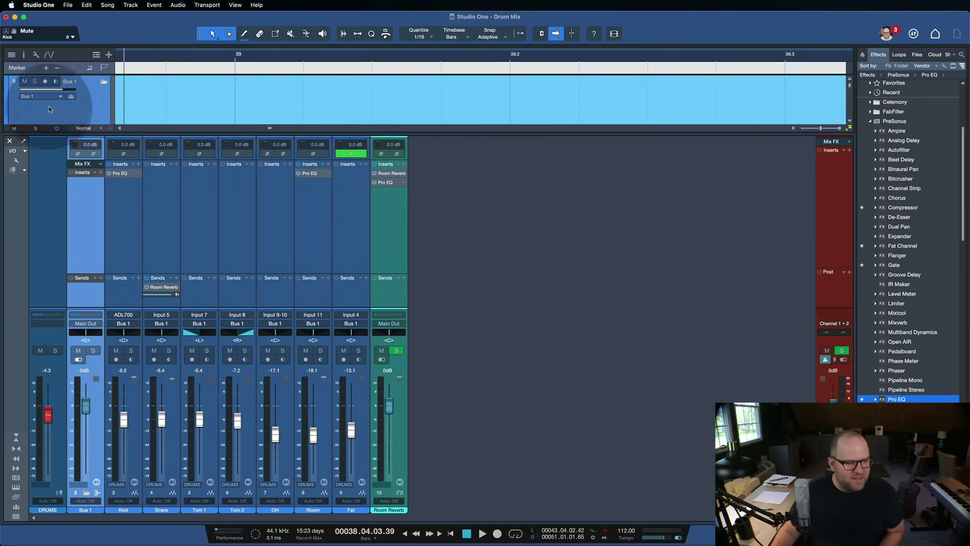
drag(150, 288, 86, 286)
Step: Audition the drum bus in playback, muting and unmuting Bus 1 to compare
double_click(165, 287)
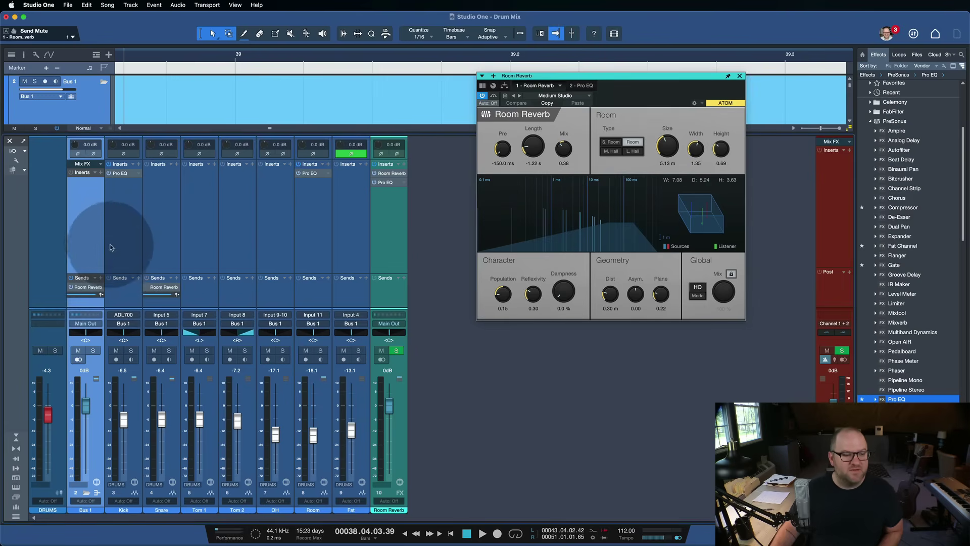
double_click(83, 240)
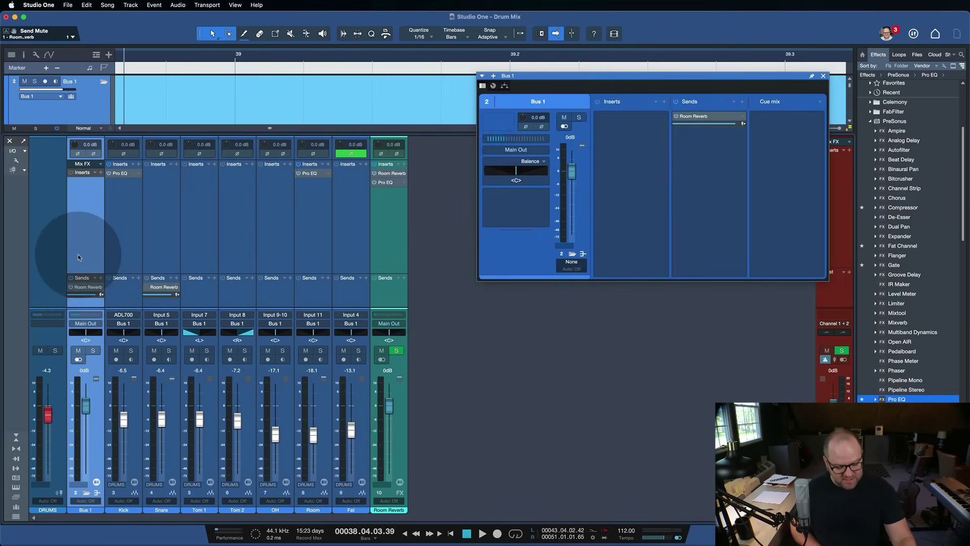
key(space)
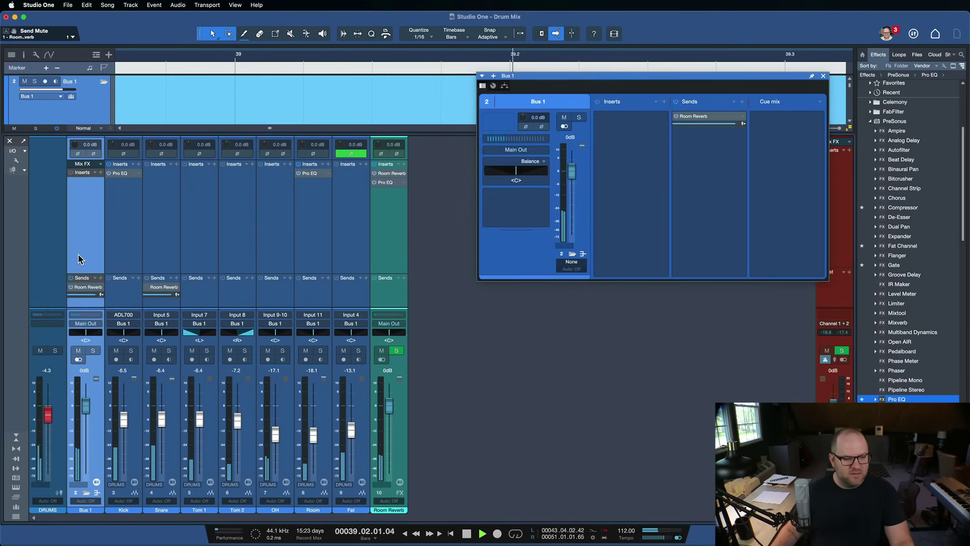
click(78, 351)
click(78, 351)
key(space)
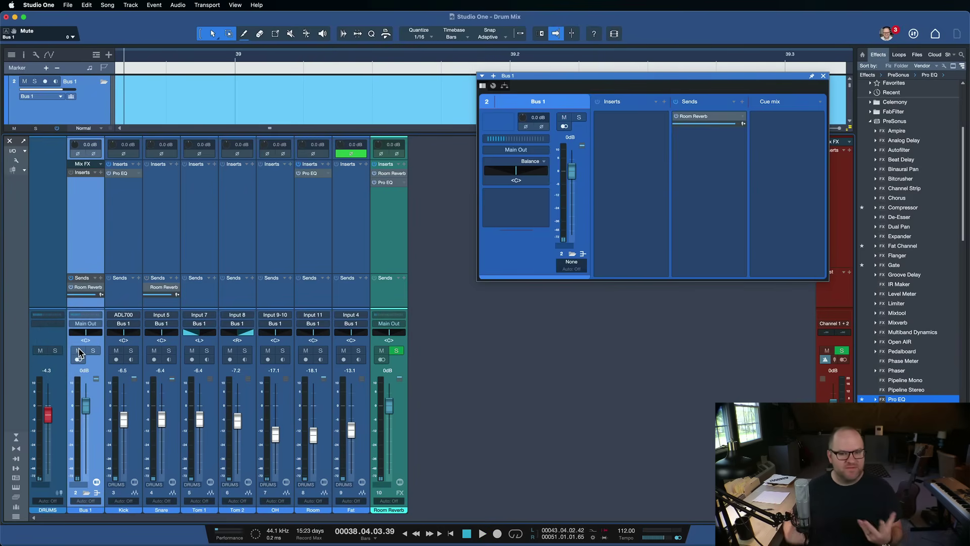
Step: Set Bus 1's Room Reverb send level to +1.7 dB
click(823, 75)
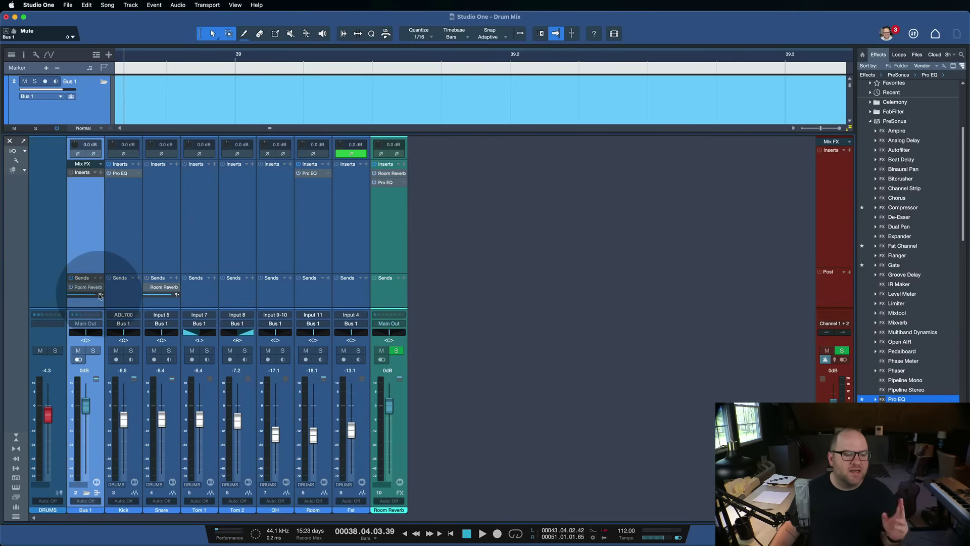
drag(92, 299, 91, 301)
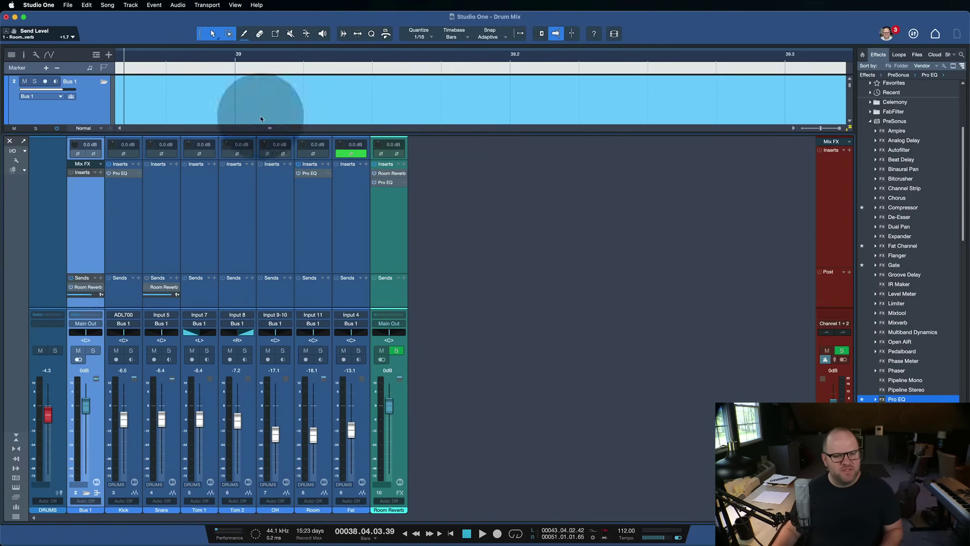
click(395, 185)
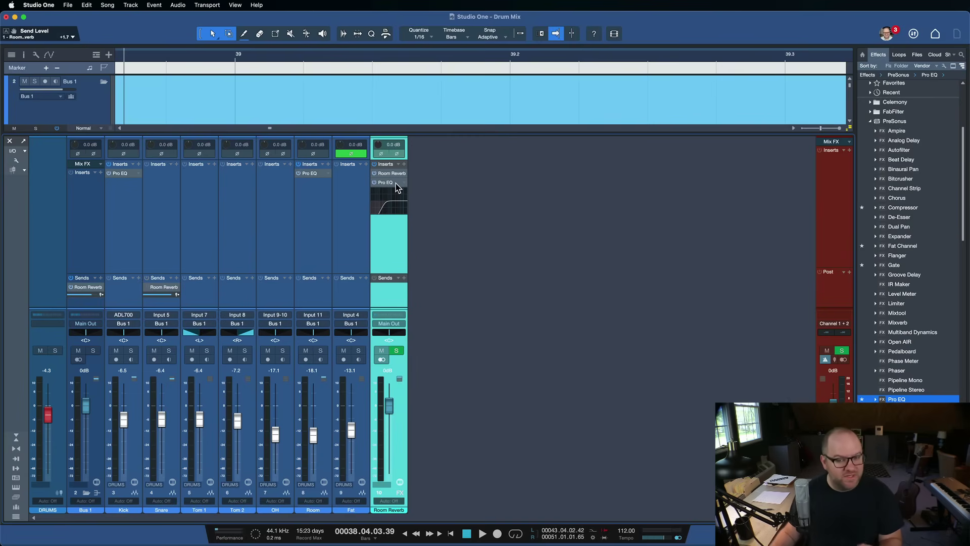
key(F3)
drag(353, 223, 352, 223)
key(shift+f)
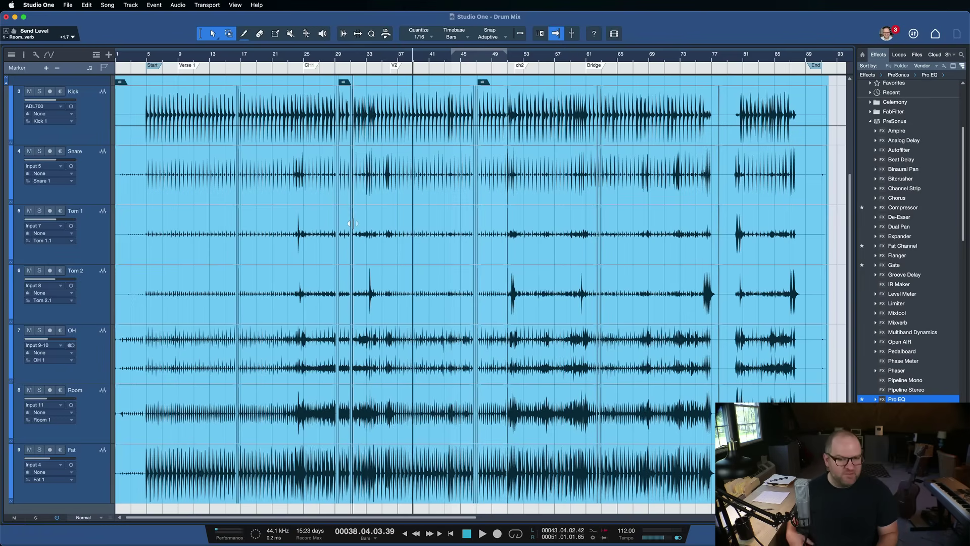
key(F3)
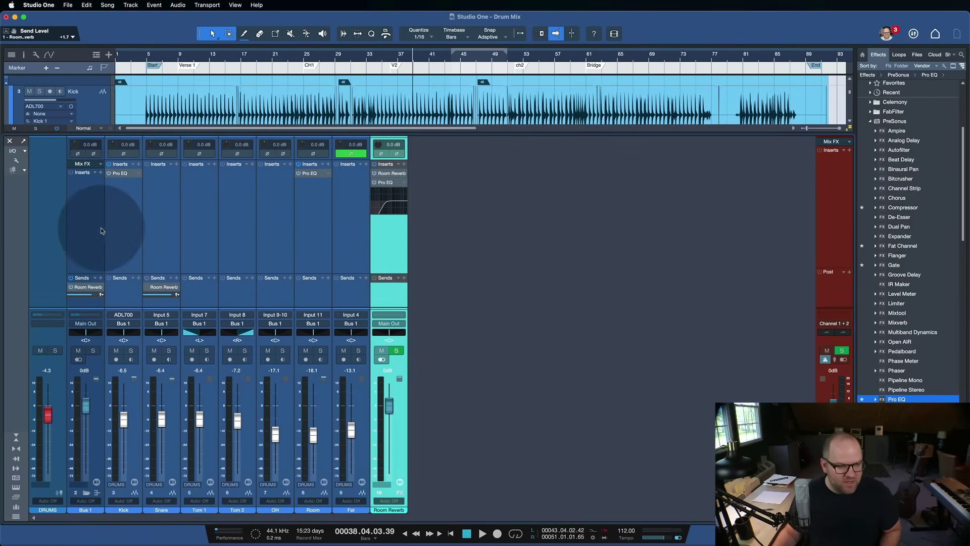
click(147, 232)
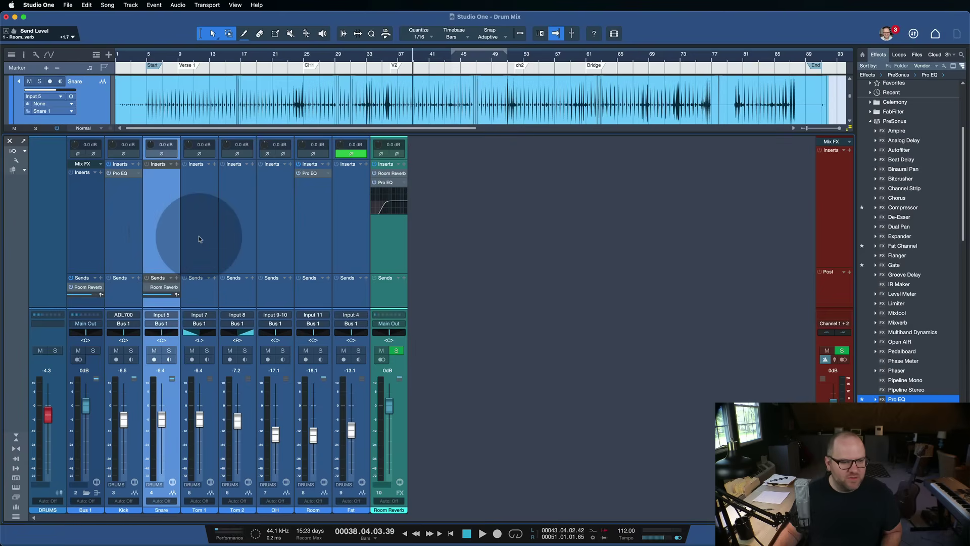
super+click(245, 237)
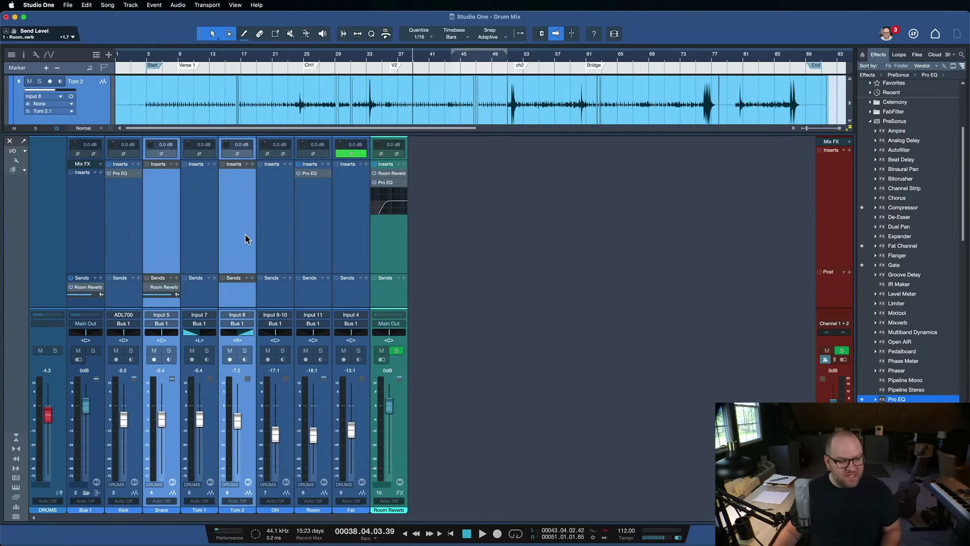